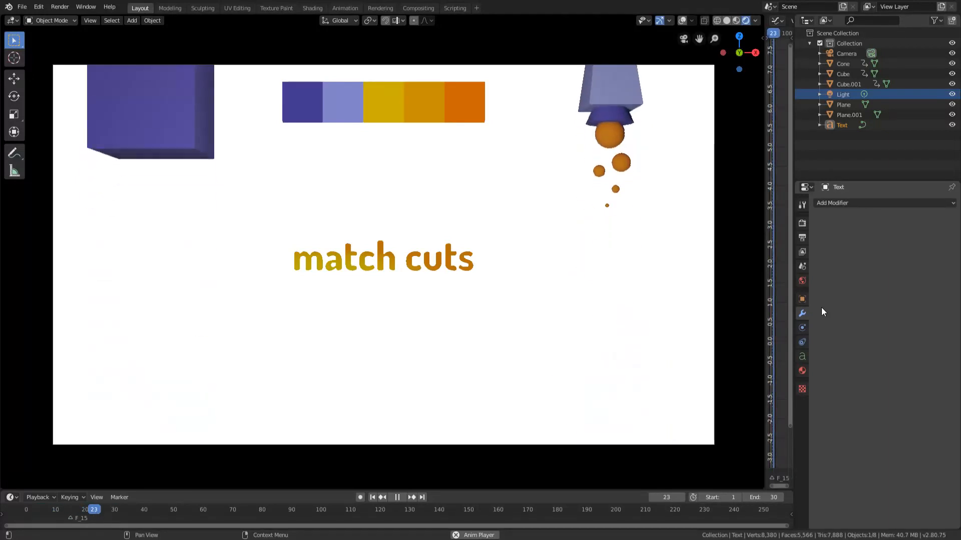
Start a new scene and delete the default cube and light, keeping only the camera.
{"action": "left_click", "coordinate": [26, 6]}
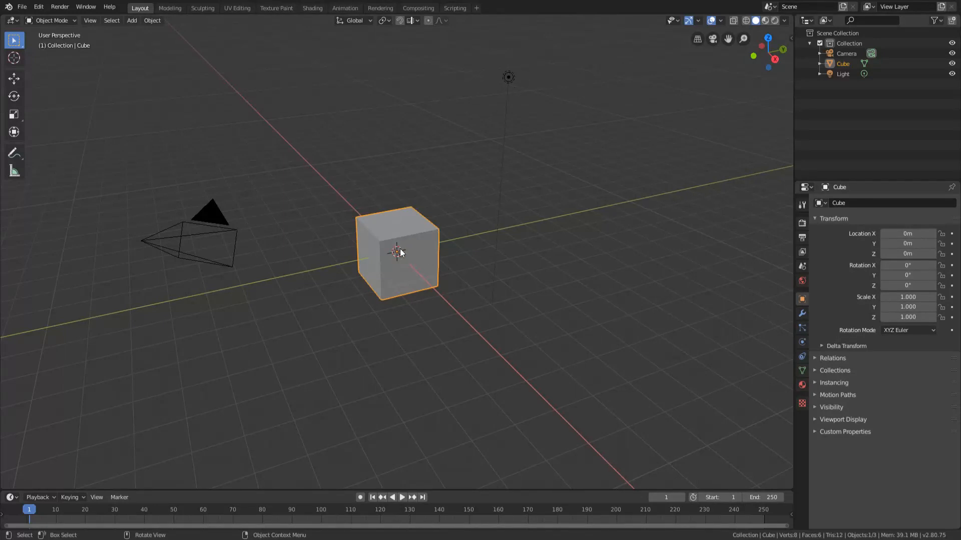
{"action": "left_click", "coordinate": [510, 76], "text": "shift"}
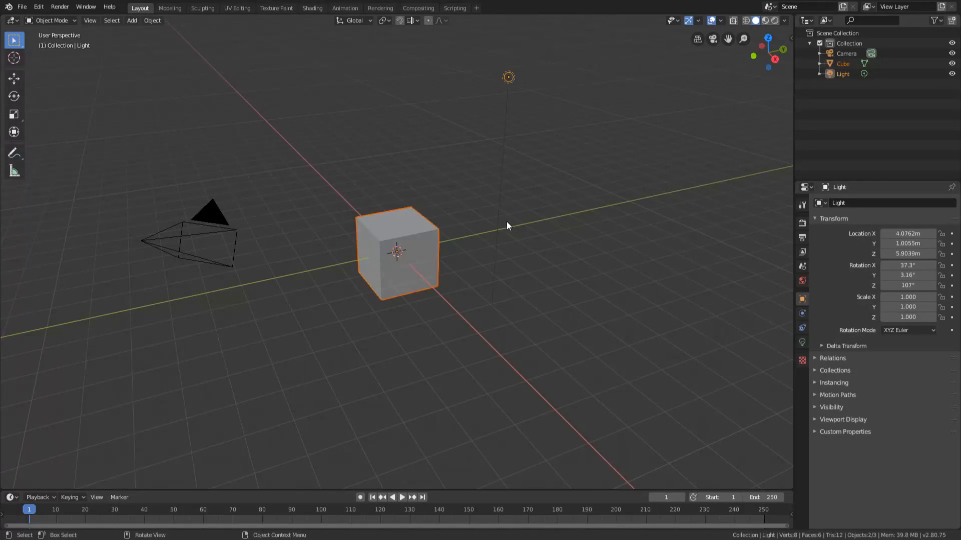
{"action": "key", "text": "Delete"}
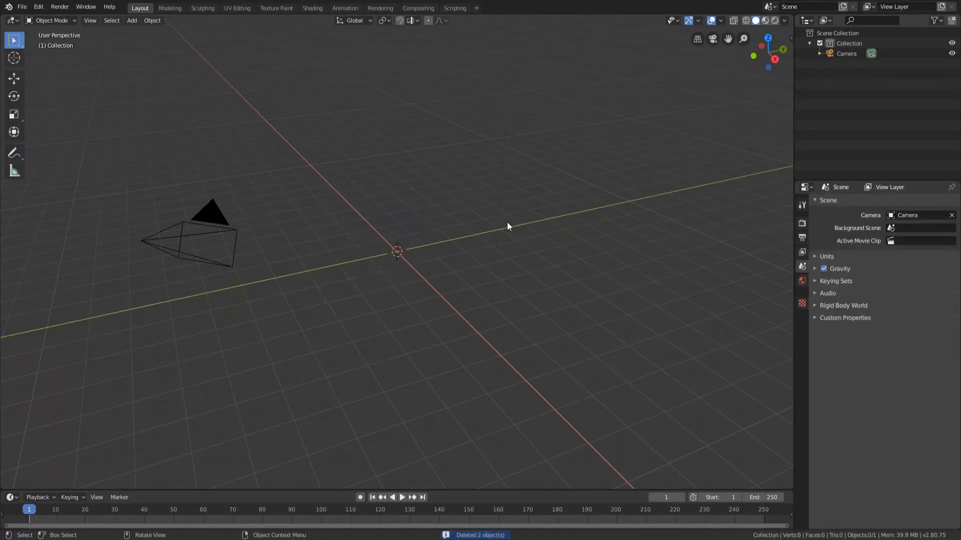
Align the camera to the front view so it looks straight along the Y axis at the origin.
{"action": "key", "text": "KP_1"}
{"action": "scroll", "coordinate": [508, 217], "scroll_direction": "up", "scroll_amount": 3}
{"action": "key", "text": "KP_0"}
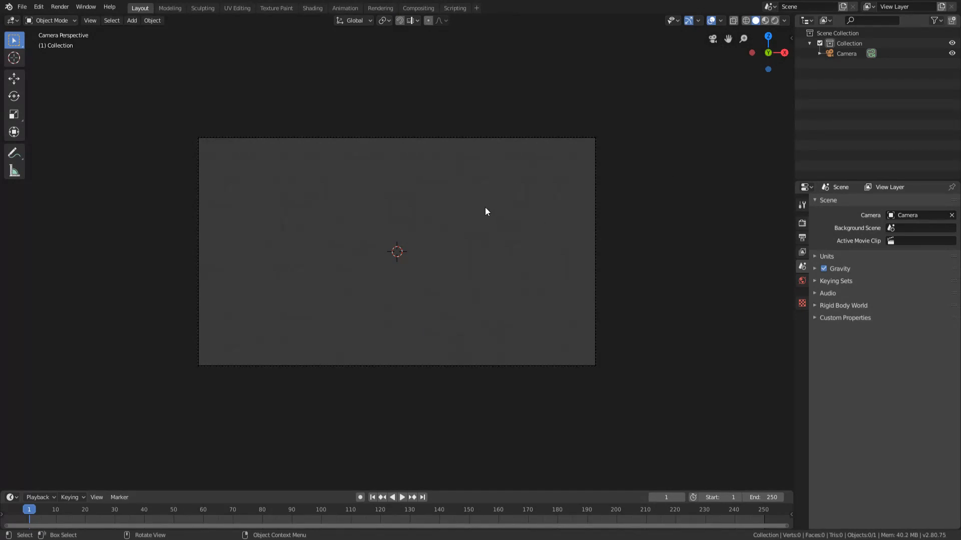
Add a point light at the origin and move it -1 m along the Y axis.
{"action": "key", "text": "shift+a"}
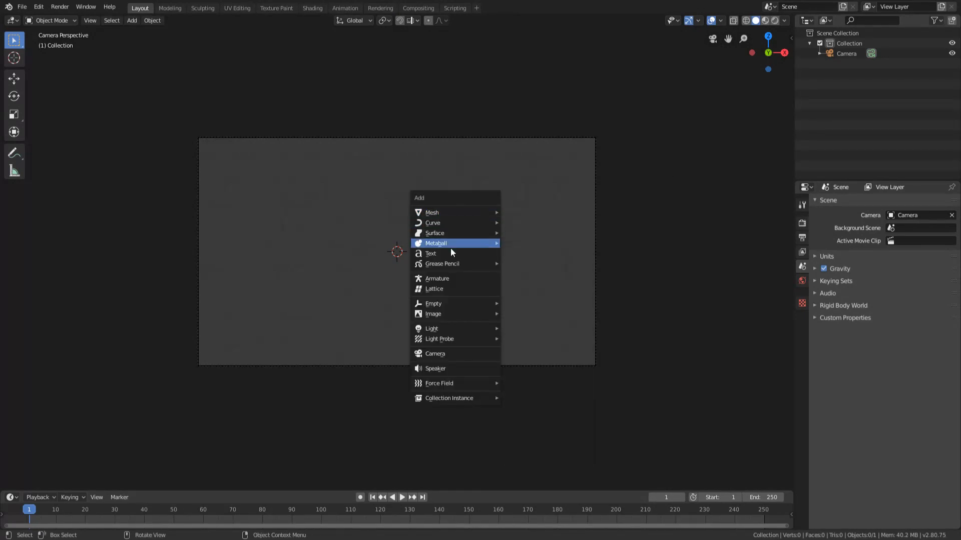
{"action": "mouse_move", "coordinate": [442, 329]}
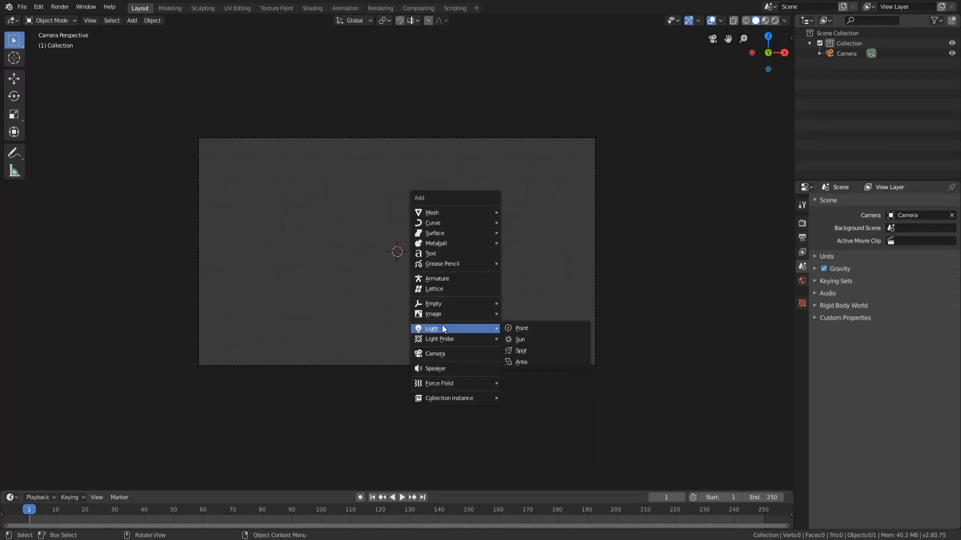
{"action": "left_click", "coordinate": [519, 330]}
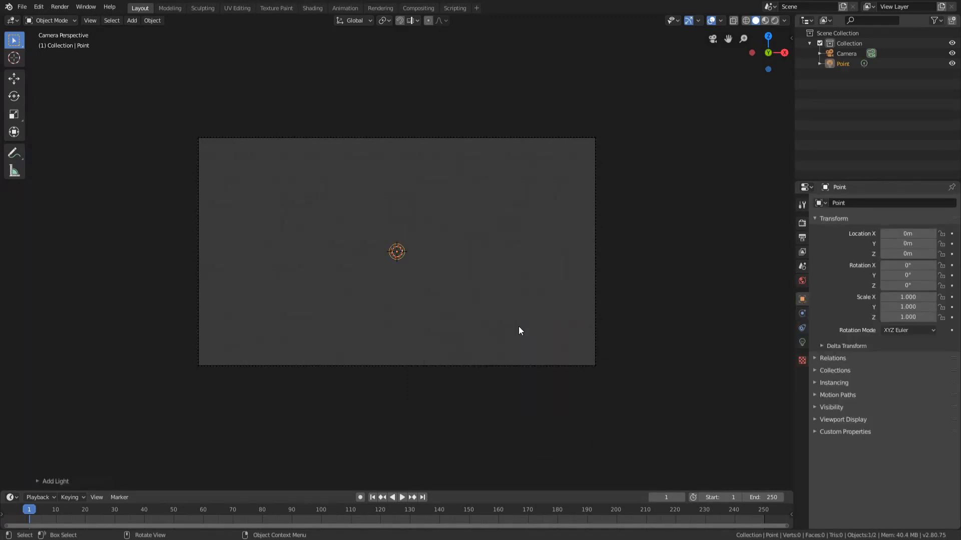
{"action": "type", "text": "gy-1"}
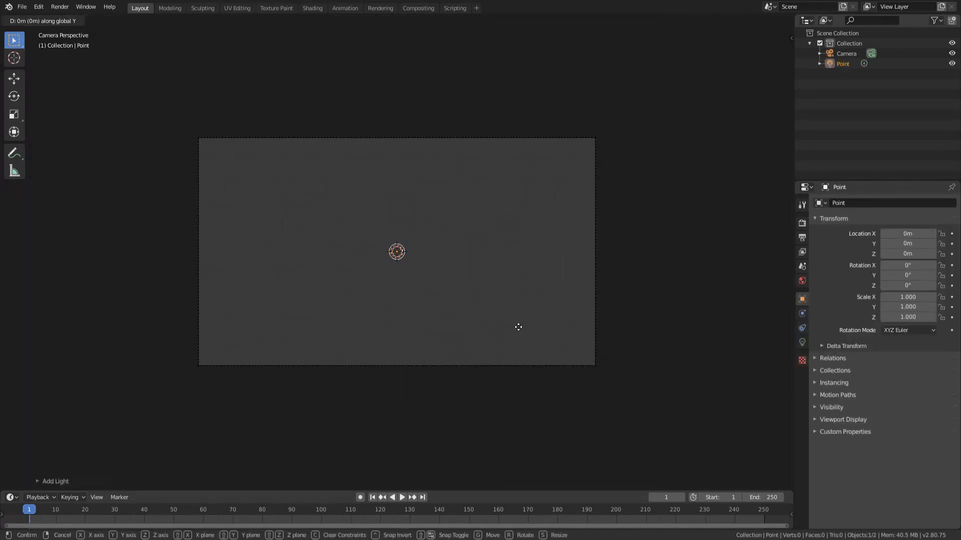
{"action": "key", "text": "Return"}
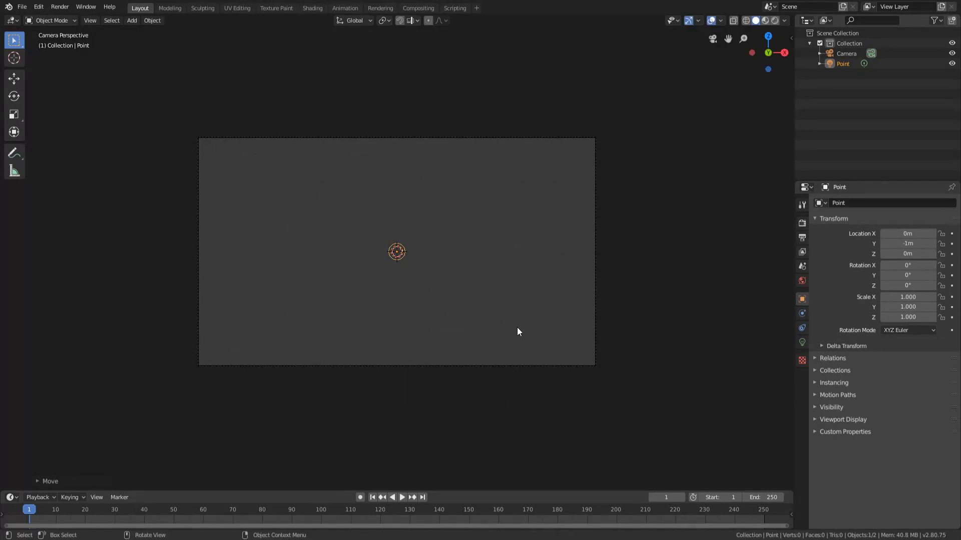
{"action": "middle_click_drag", "start_coordinate": [502, 266], "coordinate": [382, 261]}
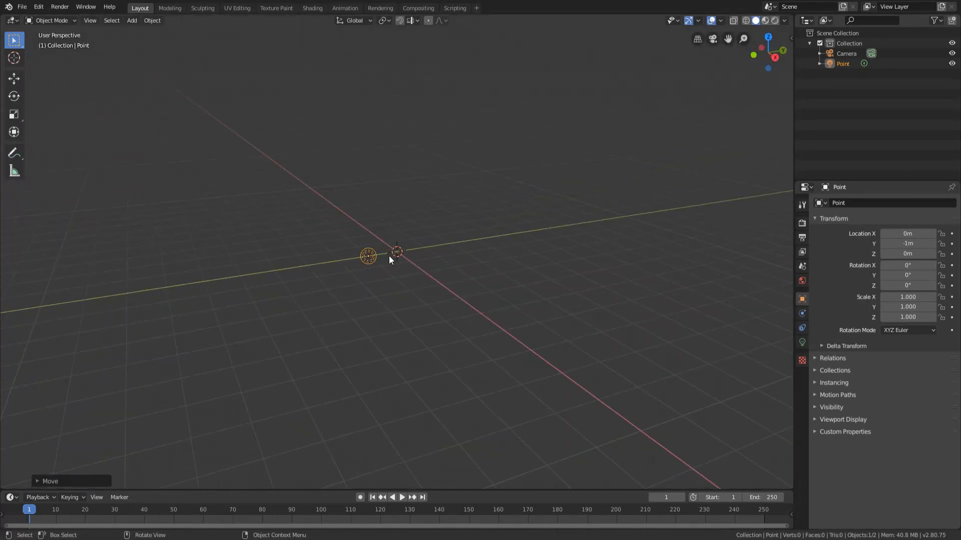
{"action": "key", "text": "KP_0"}
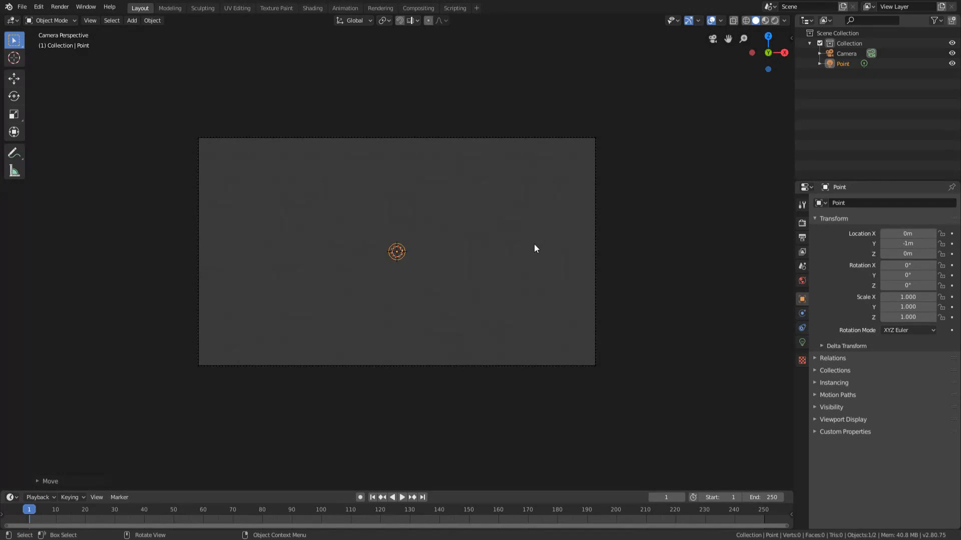
{"action": "middle_click_drag", "start_coordinate": [547, 242], "coordinate": [337, 280]}
{"action": "key", "text": "KP_0"}
Deselect everything, add a plane at the origin and rotate it 90° about the X axis to face the camera.
{"action": "key", "text": "a"}
{"action": "key", "text": "a"}
{"action": "key", "text": "shift+a"}
{"action": "mouse_move", "coordinate": [310, 112]}
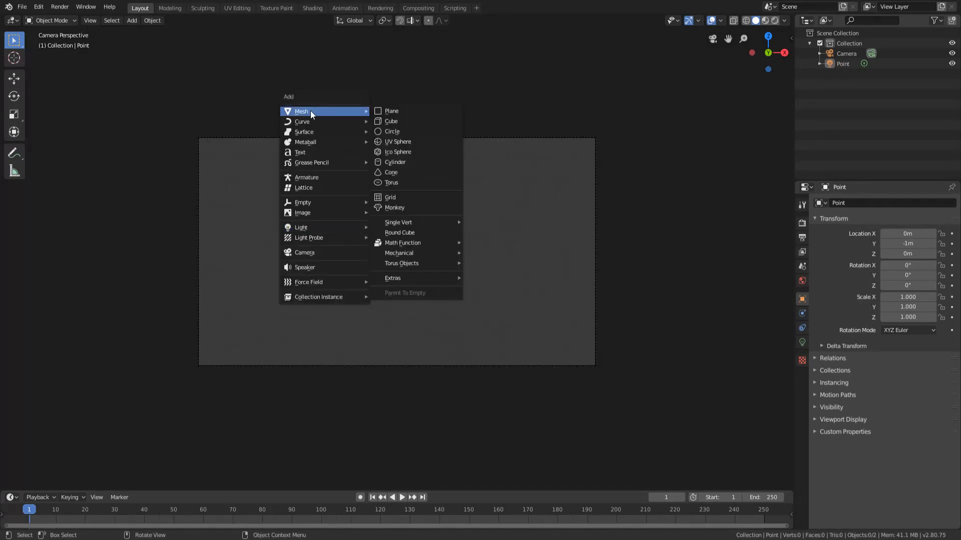
{"action": "left_click", "coordinate": [377, 110]}
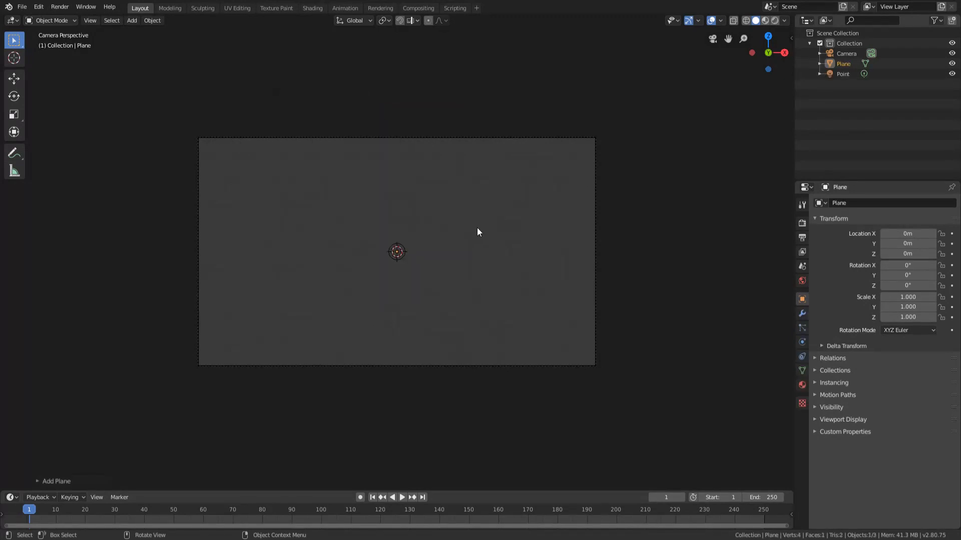
{"action": "key", "text": "shift+a"}
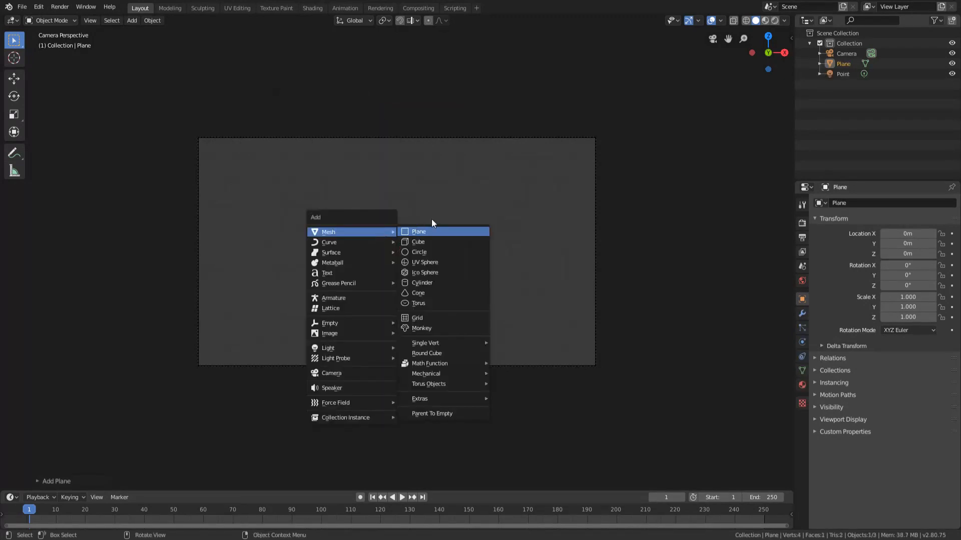
{"action": "key", "text": "Escape"}
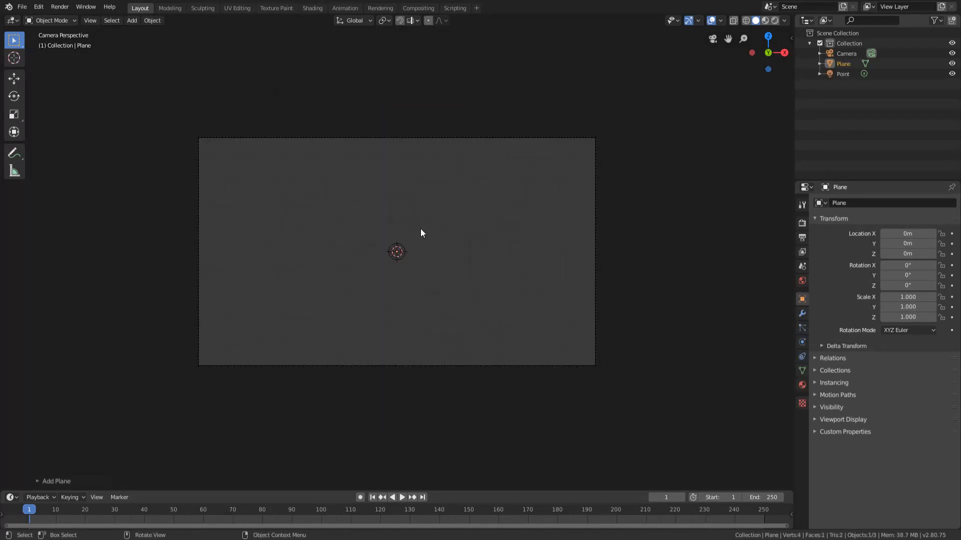
{"action": "type", "text": "rx90"}
{"action": "key", "text": "Return"}
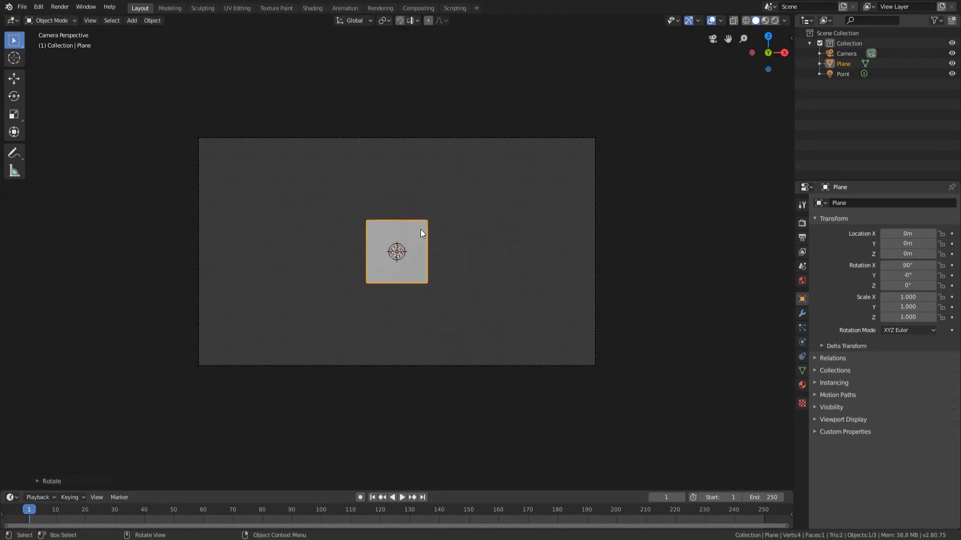
{"action": "middle_click_drag", "start_coordinate": [567, 227], "coordinate": [442, 218]}
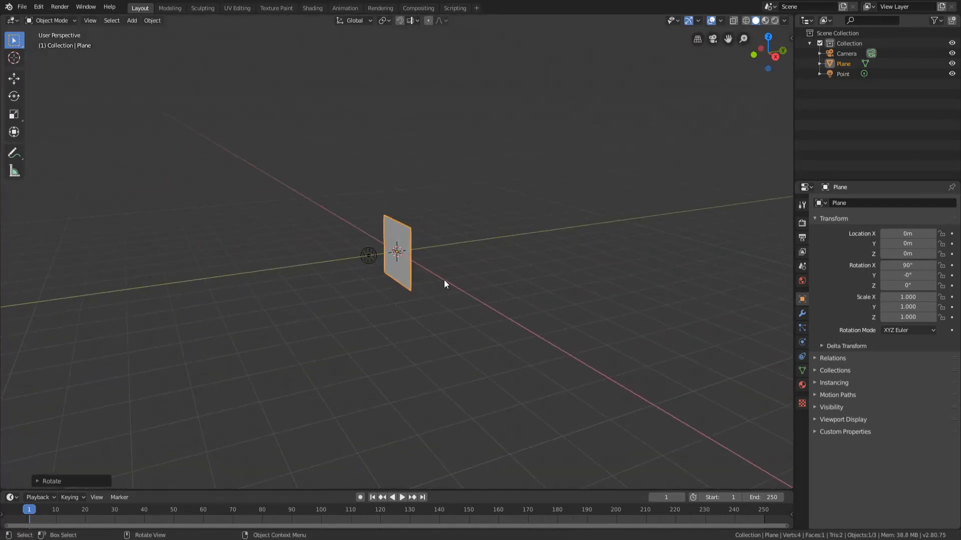
{"action": "key", "text": "KP_0"}
Move the plane 10 m back along the Y axis and scale it up to about 11 to fill the camera frame.
{"action": "type", "text": "gy"}
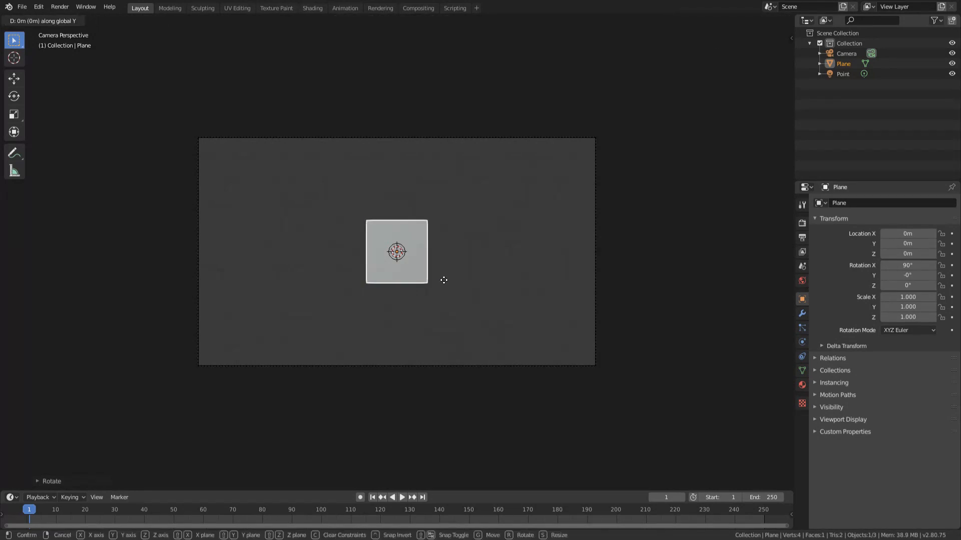
{"action": "type", "text": "10"}
{"action": "key", "text": "Return"}
{"action": "mouse_move", "coordinate": [444, 284]}
{"action": "middle_mouse_down"}
{"action": "mouse_move", "coordinate": [523, 314]}
{"action": "mouse_move", "coordinate": [475, 332]}
{"action": "mouse_move", "coordinate": [446, 281]}
{"action": "middle_mouse_up"}
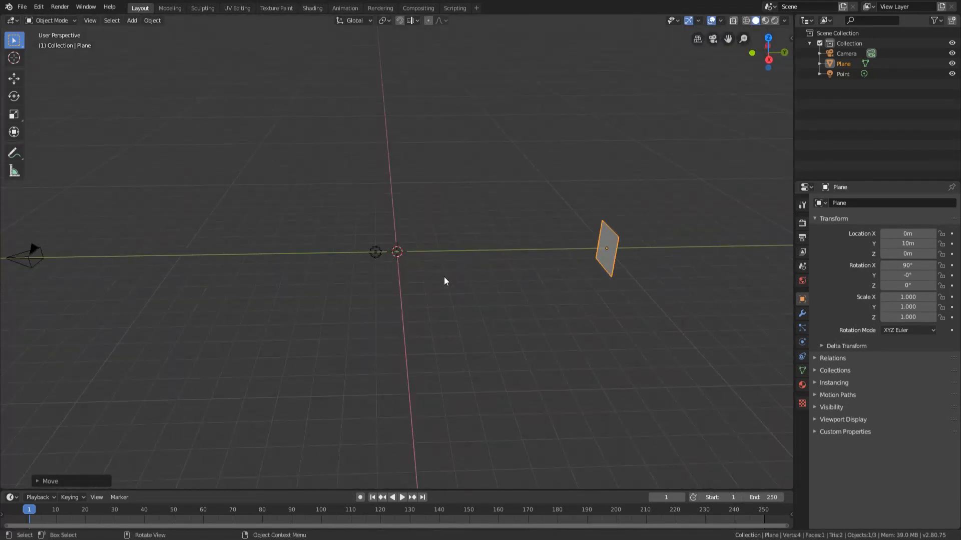
{"action": "key", "text": "KP_0"}
{"action": "key", "text": "s"}
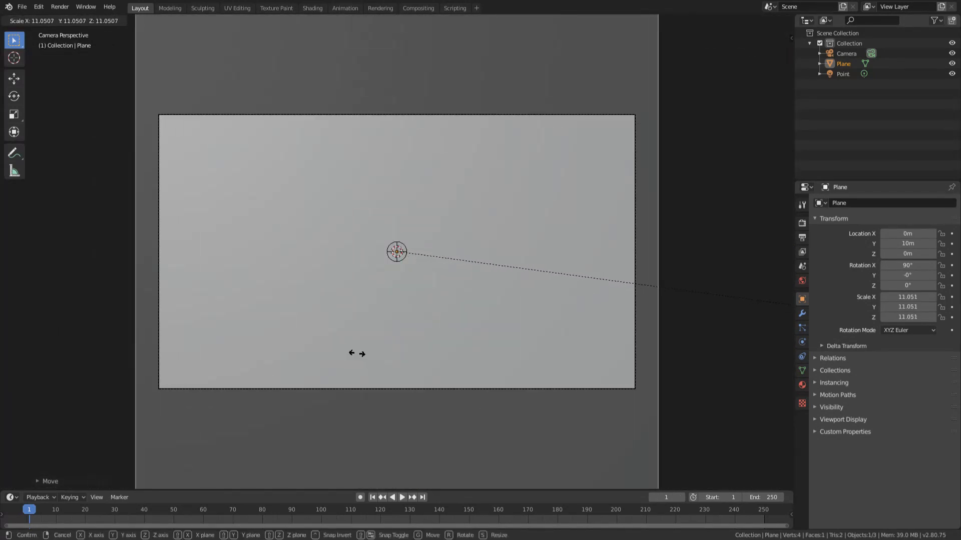
{"action": "left_click", "coordinate": [543, 240]}
{"action": "key", "text": "Home"}
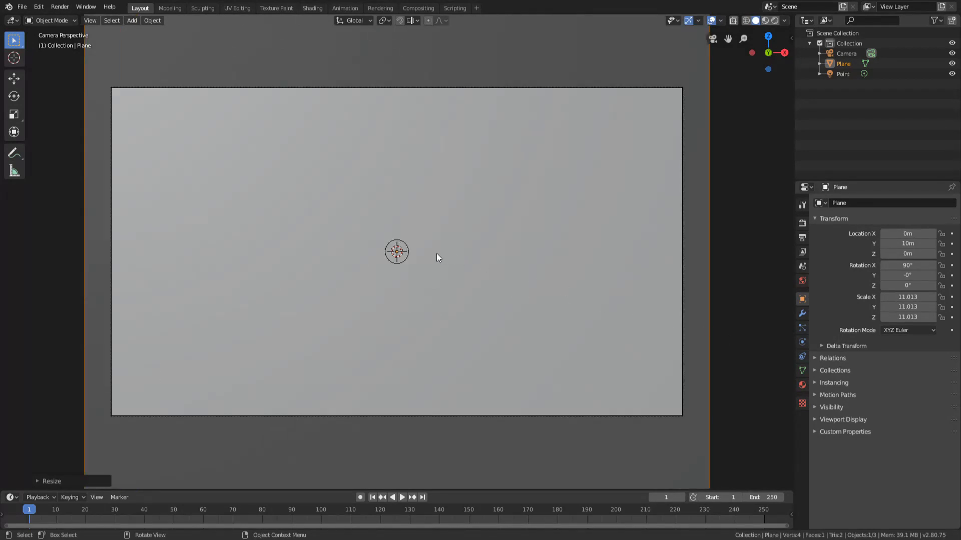
Show the viewport in Rendered shading and give the background plane a new material with an Emission surface.
{"action": "key", "text": "z"}
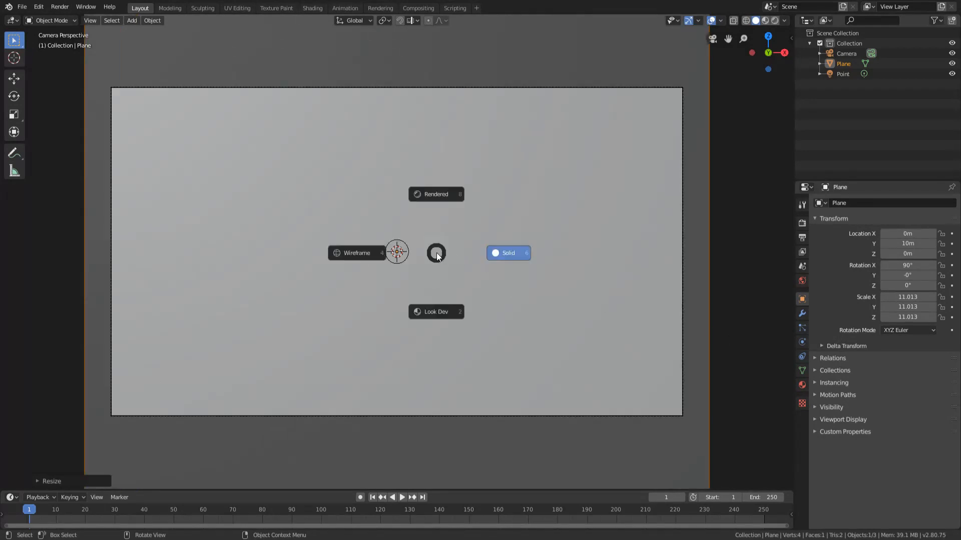
{"action": "left_click", "coordinate": [429, 181]}
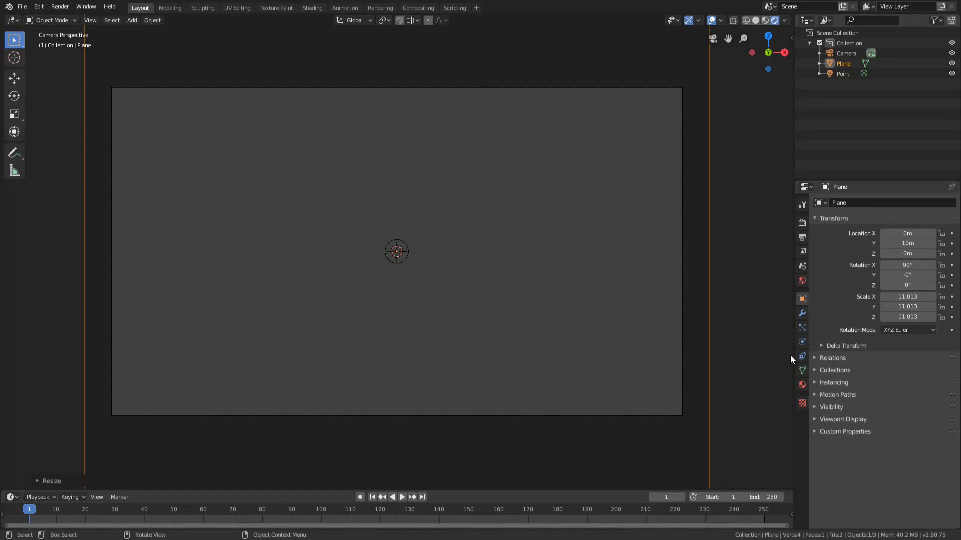
{"action": "left_click", "coordinate": [802, 385]}
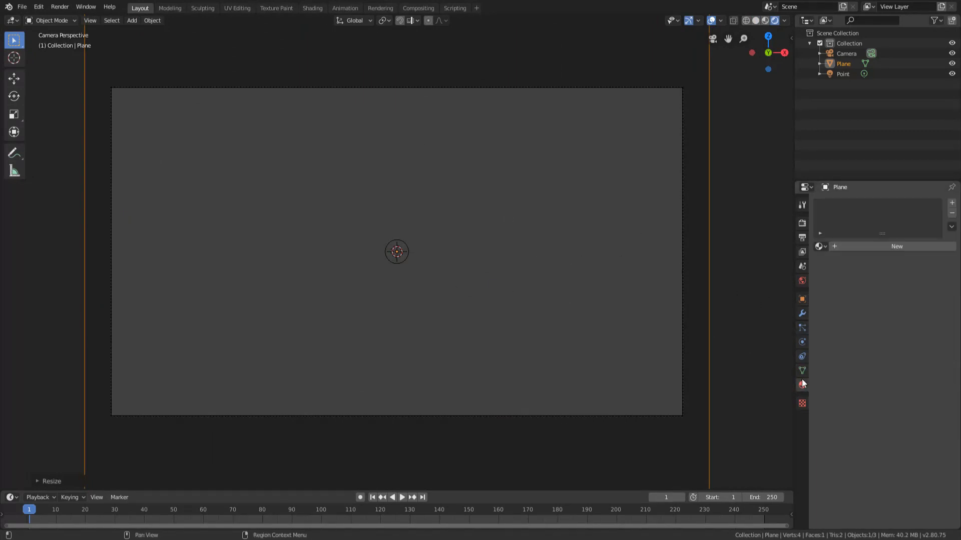
{"action": "left_click", "coordinate": [866, 245]}
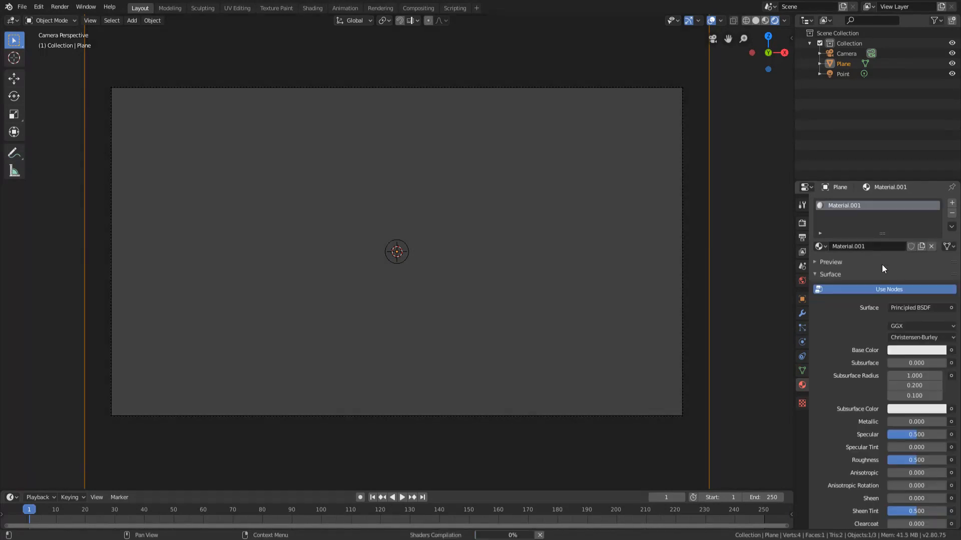
{"action": "left_click", "coordinate": [911, 309]}
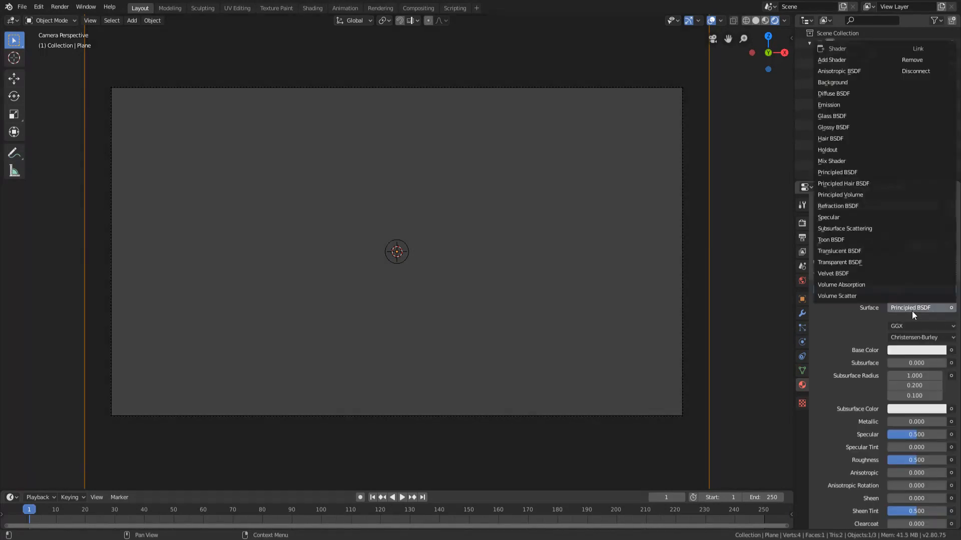
{"action": "left_click", "coordinate": [836, 105]}
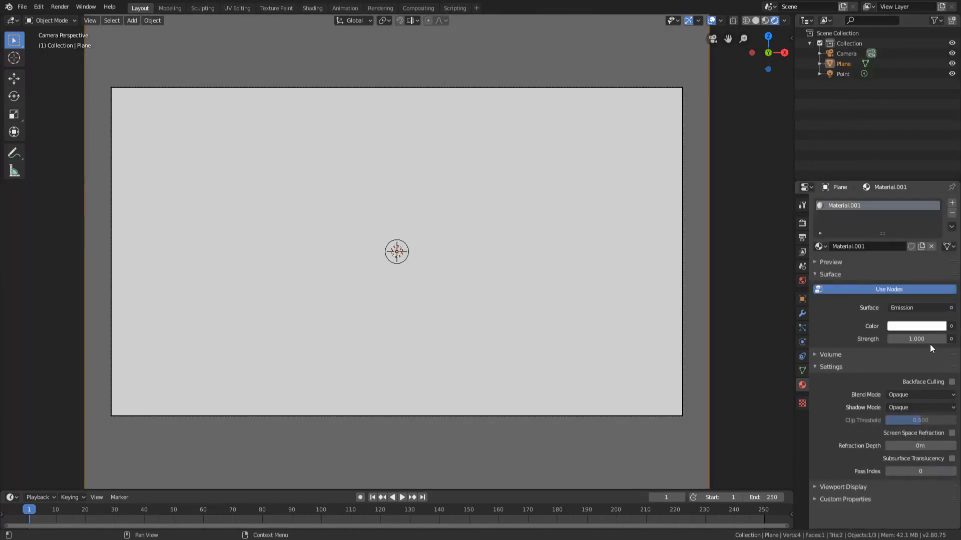
Set the emission strength of the background plane's material to 2.
{"action": "left_click", "coordinate": [915, 339]}
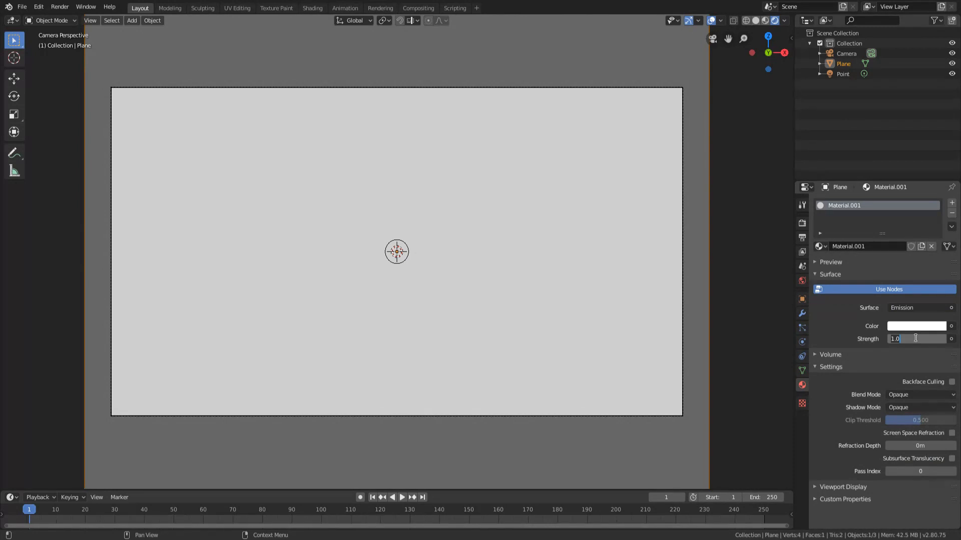
{"action": "type", "text": "2"}
{"action": "key", "text": "Return"}
{"action": "scroll", "coordinate": [493, 268], "scroll_direction": "up", "scroll_amount": 1}
{"action": "scroll", "coordinate": [445, 269], "scroll_direction": "down", "scroll_amount": 1}
{"action": "scroll", "coordinate": [445, 269], "scroll_direction": "up", "scroll_amount": 1}
{"action": "scroll", "coordinate": [427, 252], "scroll_direction": "down", "scroll_amount": 1}
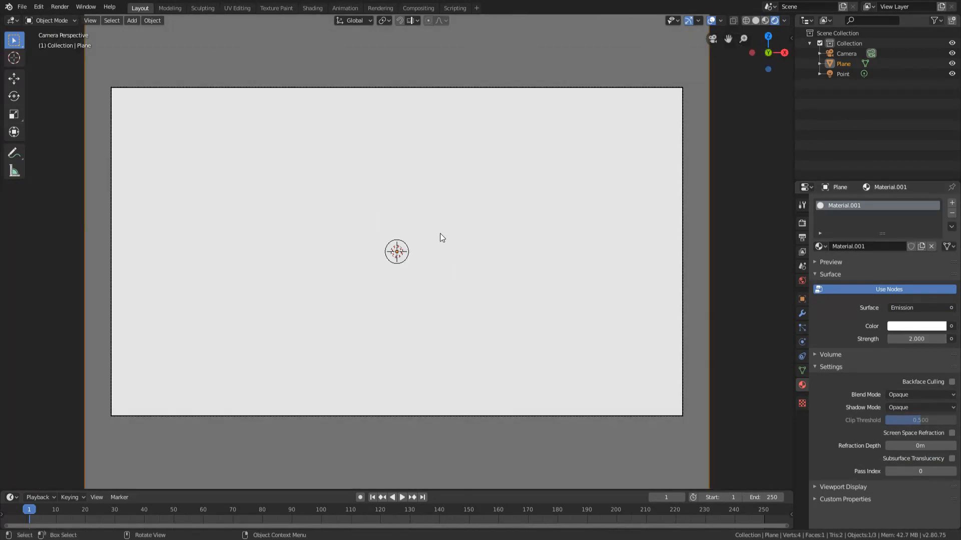
{"action": "scroll", "coordinate": [440, 233], "scroll_direction": "up", "scroll_amount": 1}
{"action": "scroll", "coordinate": [374, 194], "scroll_direction": "down", "scroll_amount": 1}
Add a UV sphere at the origin and apply Shade Smooth to all its faces in Edit Mode.
{"action": "key", "text": "shift+a"}
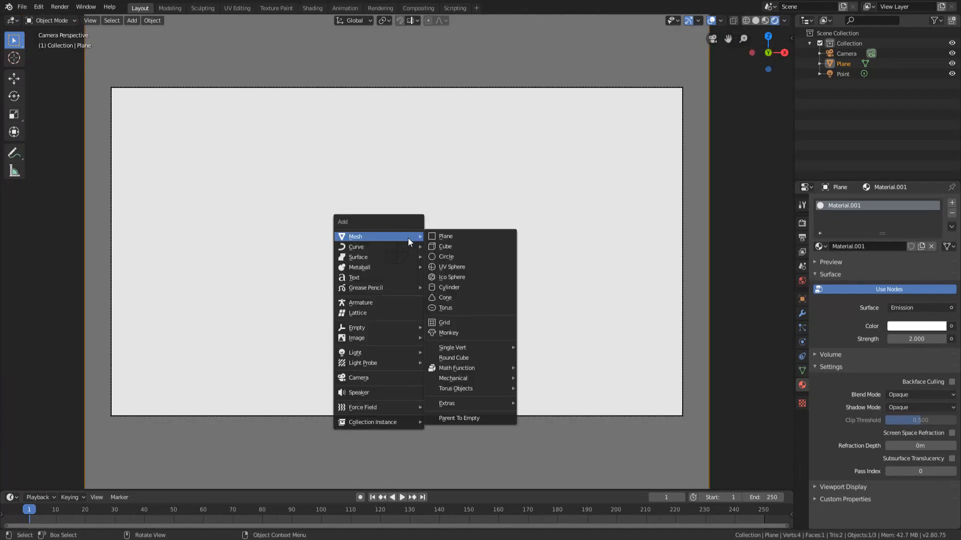
{"action": "left_click", "coordinate": [453, 266]}
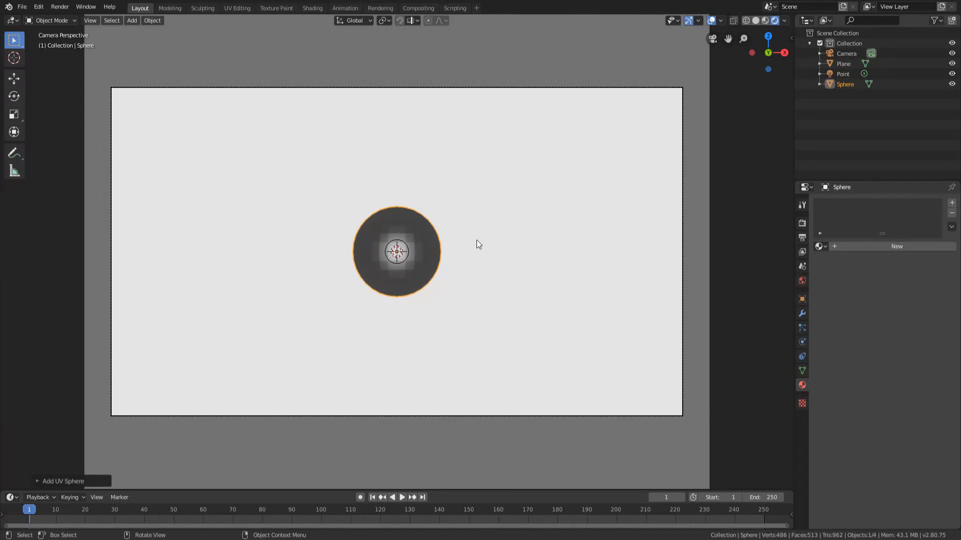
{"action": "key", "text": "shift+a"}
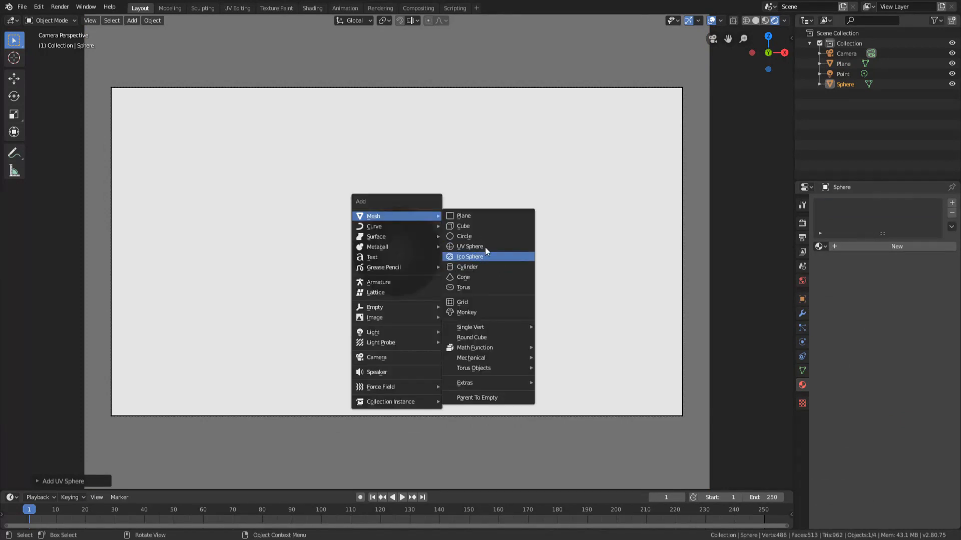
{"action": "key", "text": "Tab"}
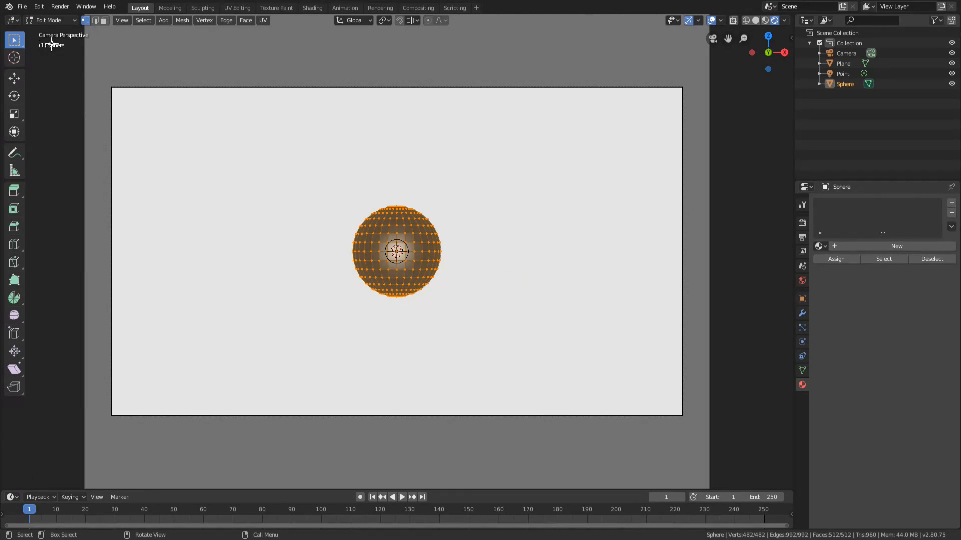
{"action": "left_click", "coordinate": [247, 21]}
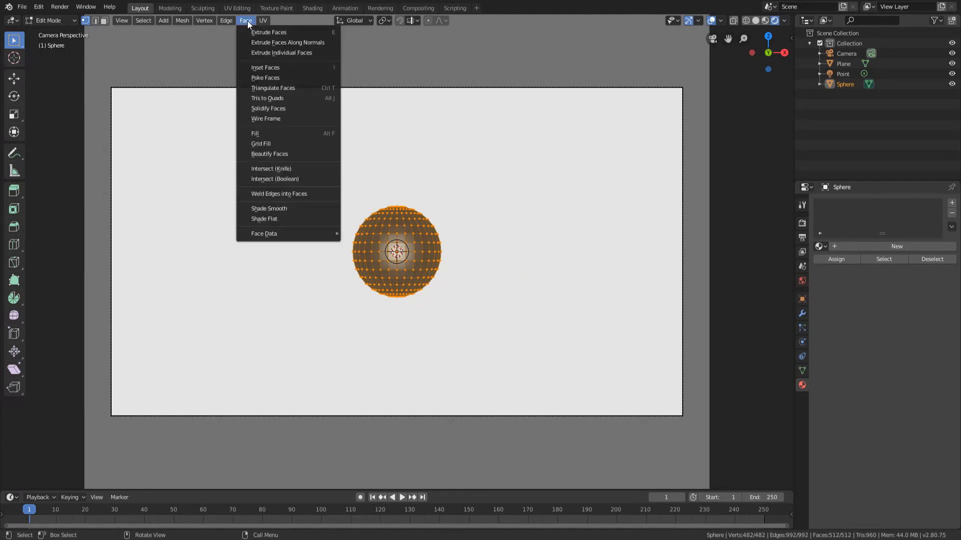
{"action": "left_click", "coordinate": [280, 210]}
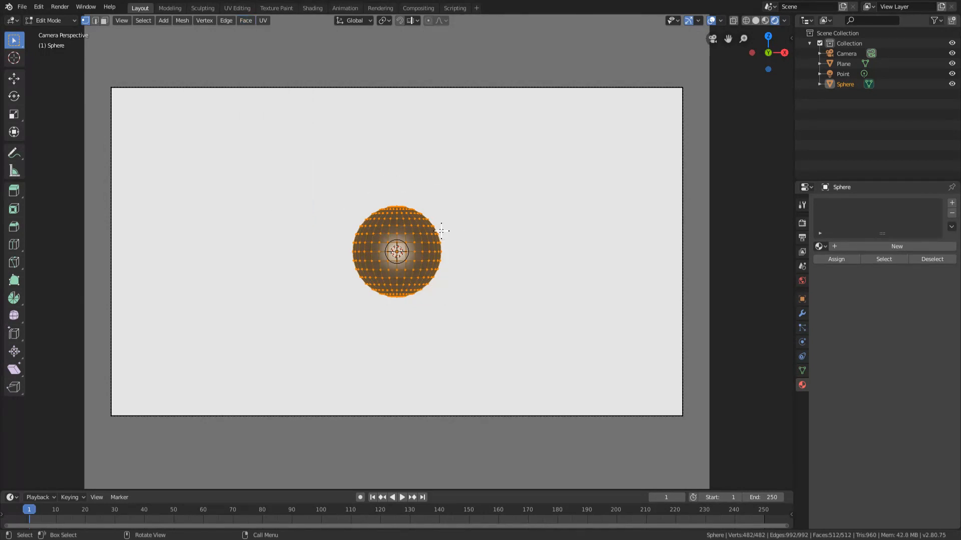
Leave Edit Mode on the sphere and check its smooth shading up close in the camera view.
{"action": "key", "text": "Tab"}
{"action": "scroll", "coordinate": [432, 266], "scroll_direction": "down", "scroll_amount": 3}
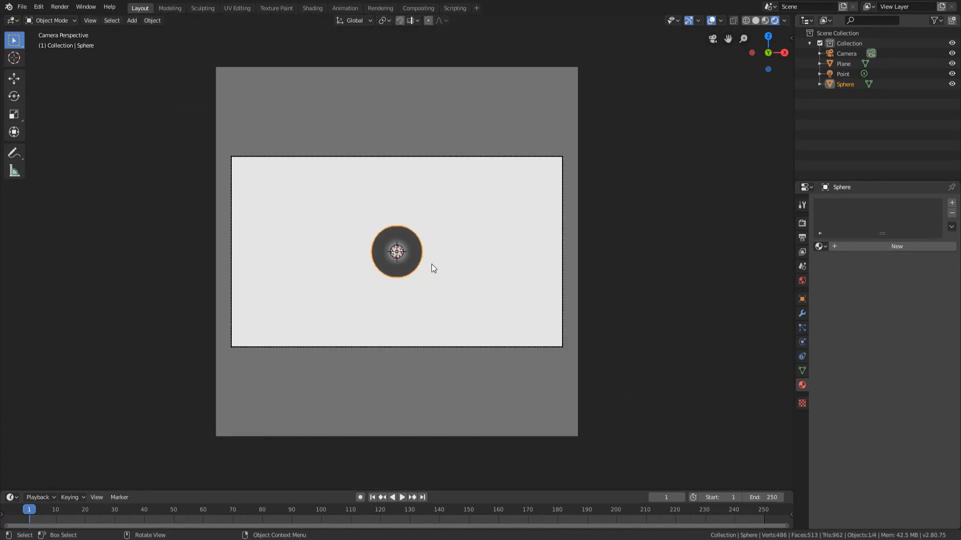
{"action": "scroll", "coordinate": [433, 266], "scroll_direction": "up", "scroll_amount": 8}
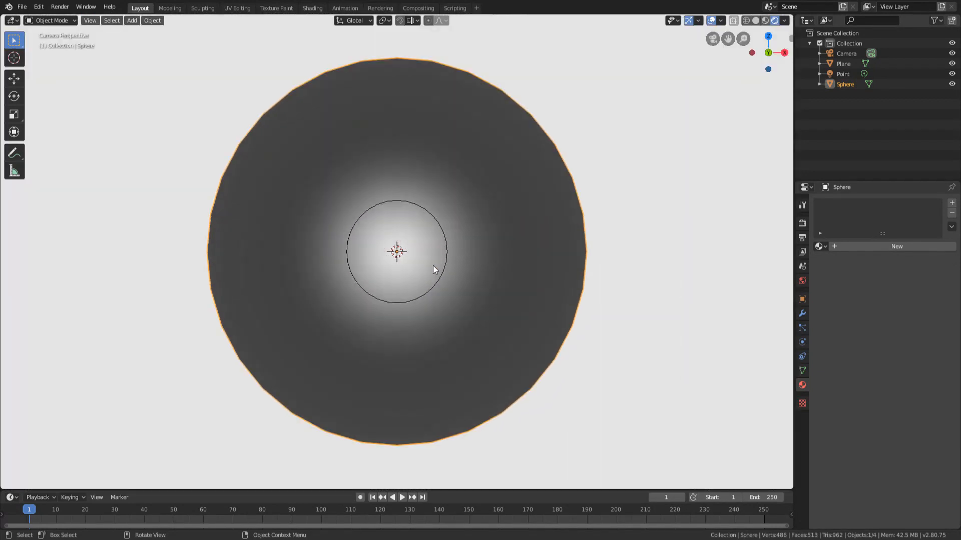
{"action": "scroll", "coordinate": [434, 269], "scroll_direction": "down", "scroll_amount": 4}
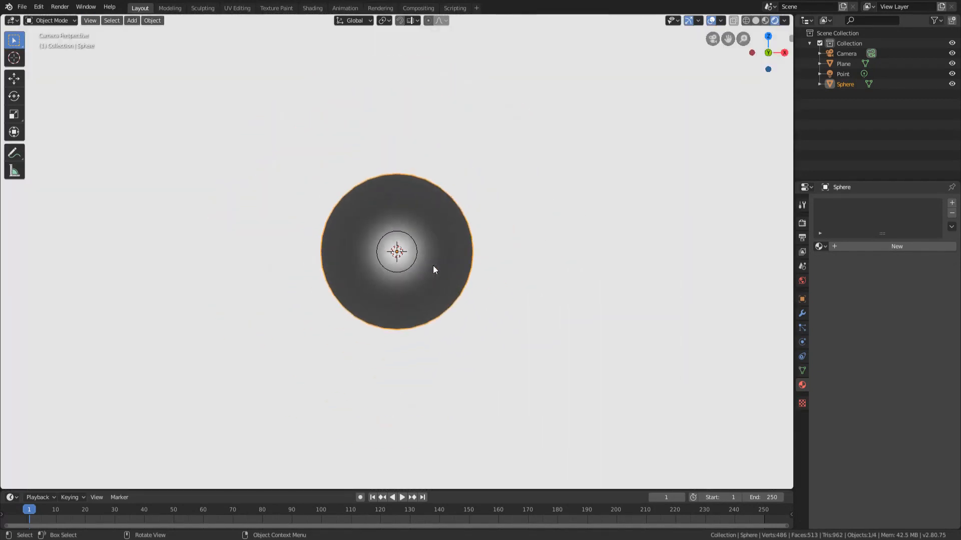
{"action": "scroll", "coordinate": [433, 270], "scroll_direction": "down", "scroll_amount": 3}
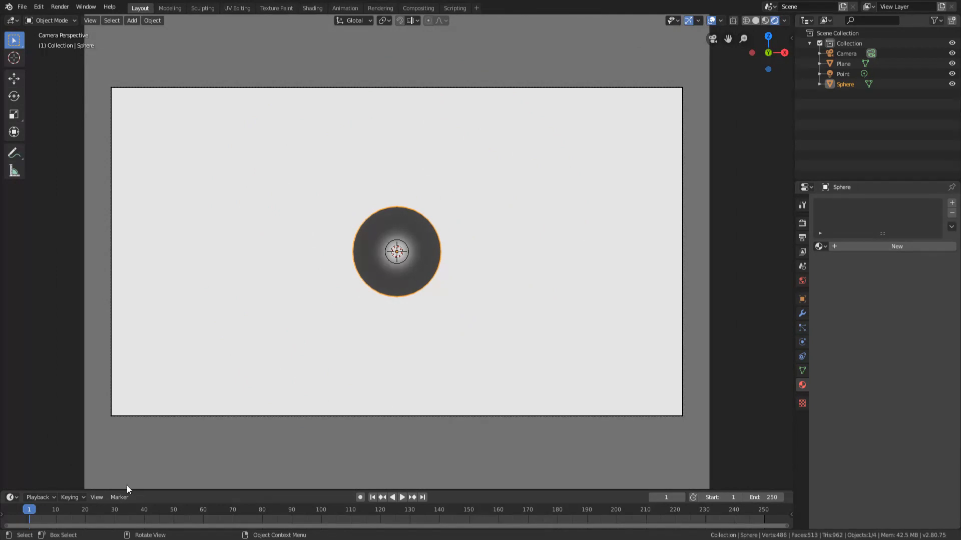
Enlarge the timeline area and add timeline markers at frames 10, 40 and 25.
{"action": "left_click_drag", "start_coordinate": [161, 491], "coordinate": [178, 440]}
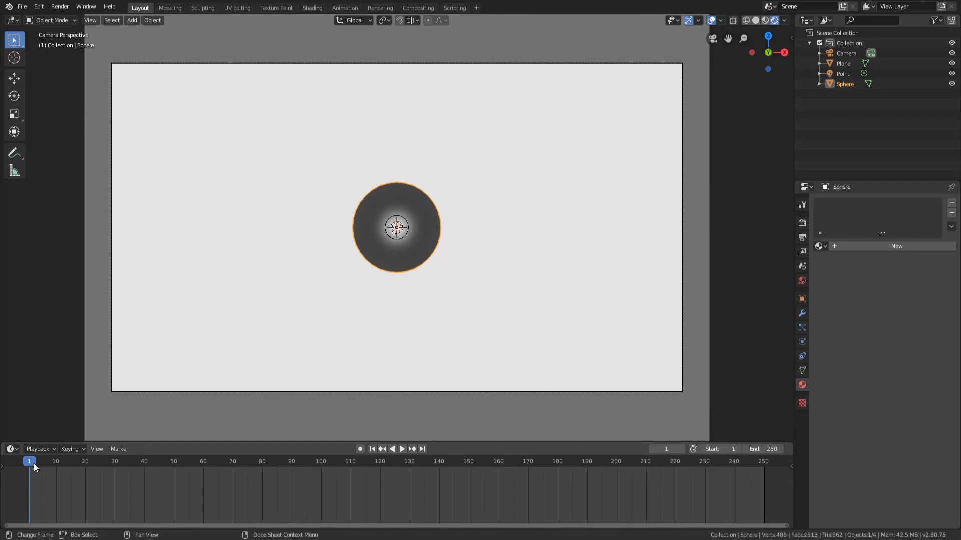
{"action": "left_click", "coordinate": [56, 464]}
{"action": "key", "text": "m"}
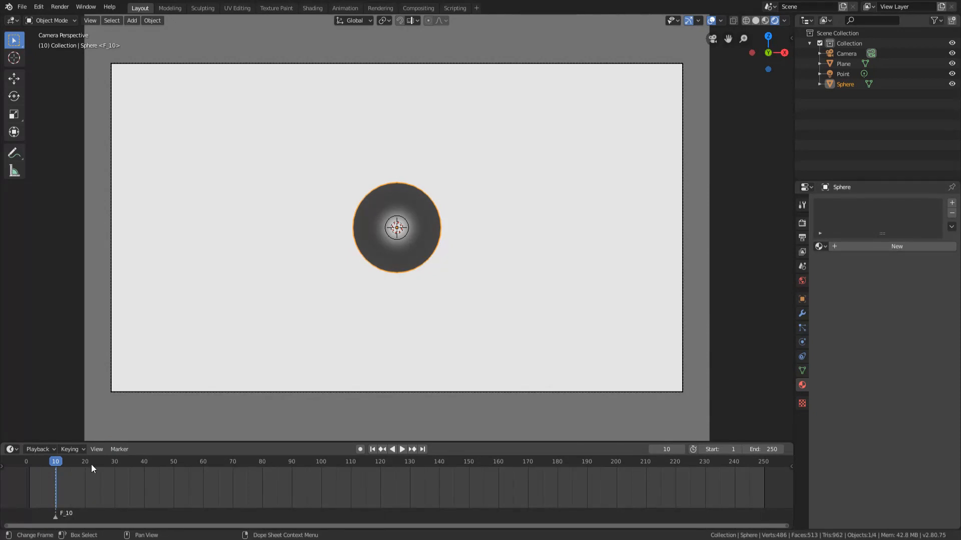
{"action": "left_click", "coordinate": [148, 461]}
{"action": "key", "text": "space"}
{"action": "key", "text": "Escape"}
{"action": "key", "text": "m"}
{"action": "left_click_drag", "start_coordinate": [96, 461], "coordinate": [100, 463]}
{"action": "key", "text": "m"}
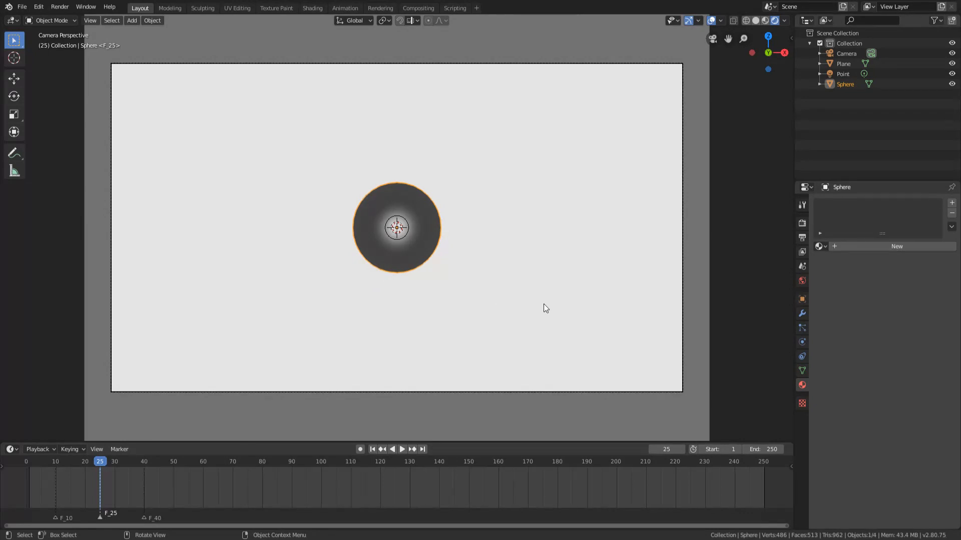
Insert a LocRotScale keyframe for the centred sphere at frame 25.
{"action": "key", "text": "i"}
{"action": "key", "text": "Escape"}
{"action": "key", "text": "i"}
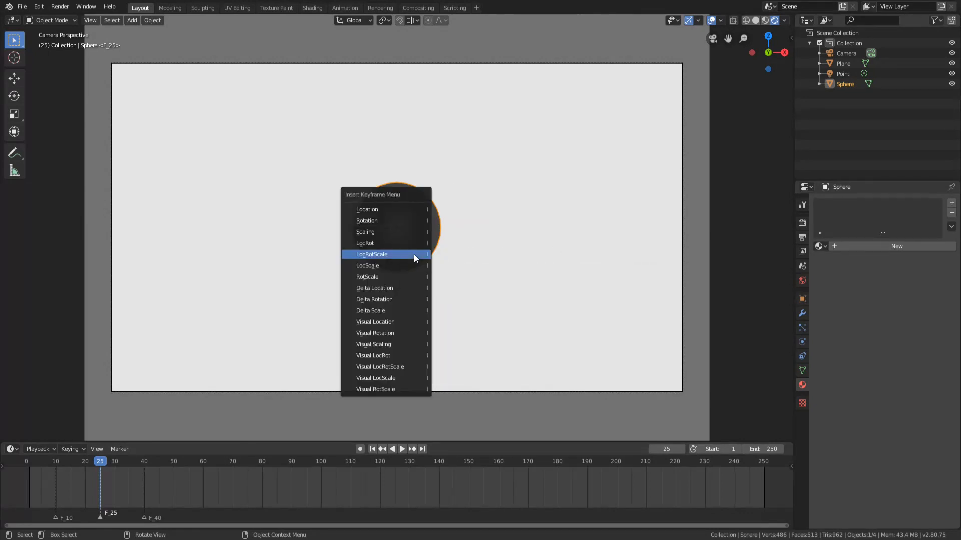
{"action": "left_click", "coordinate": [414, 254]}
At frame 10, move the sphere down about 3.7 m along Z to the lower frame edge and insert a LocRotScale keyframe.
{"action": "left_click", "coordinate": [56, 462]}
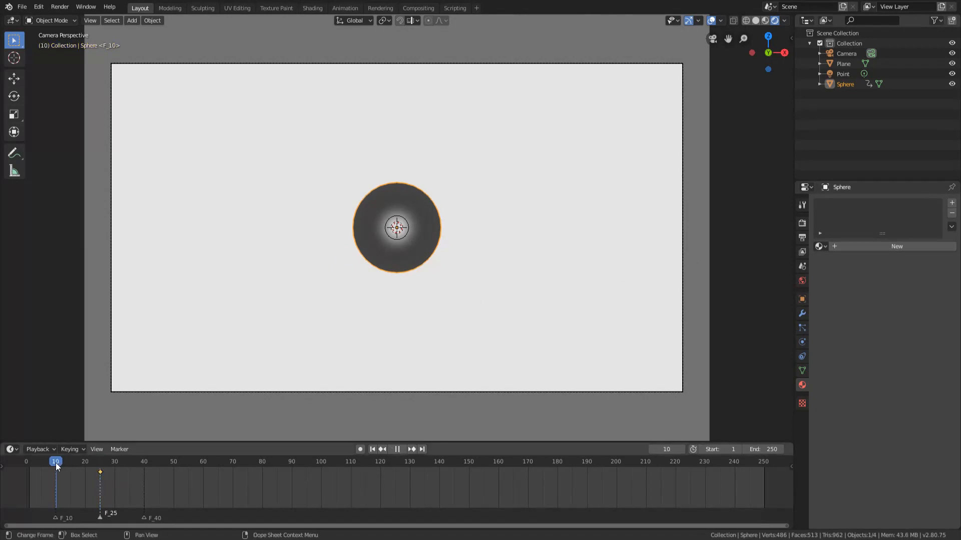
{"action": "key", "text": "g"}
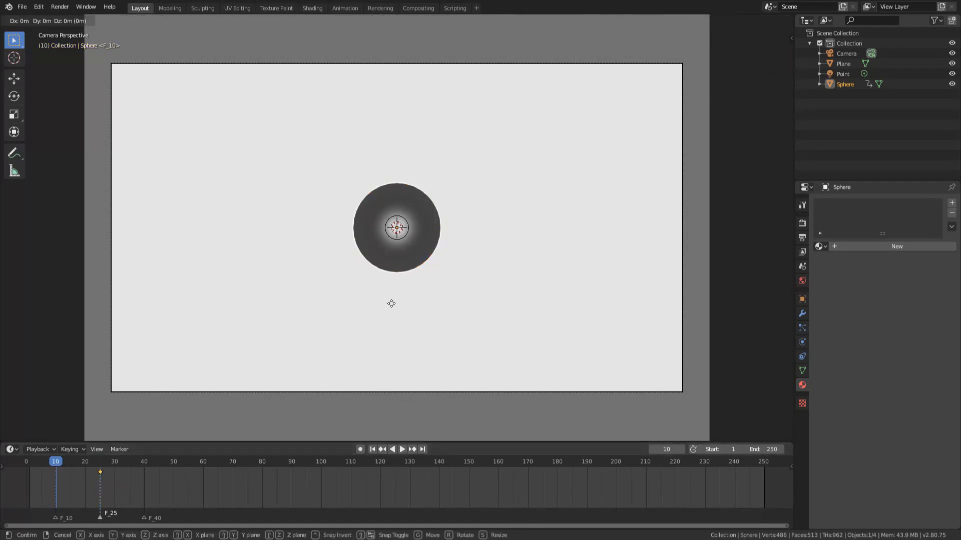
{"action": "key", "text": "z"}
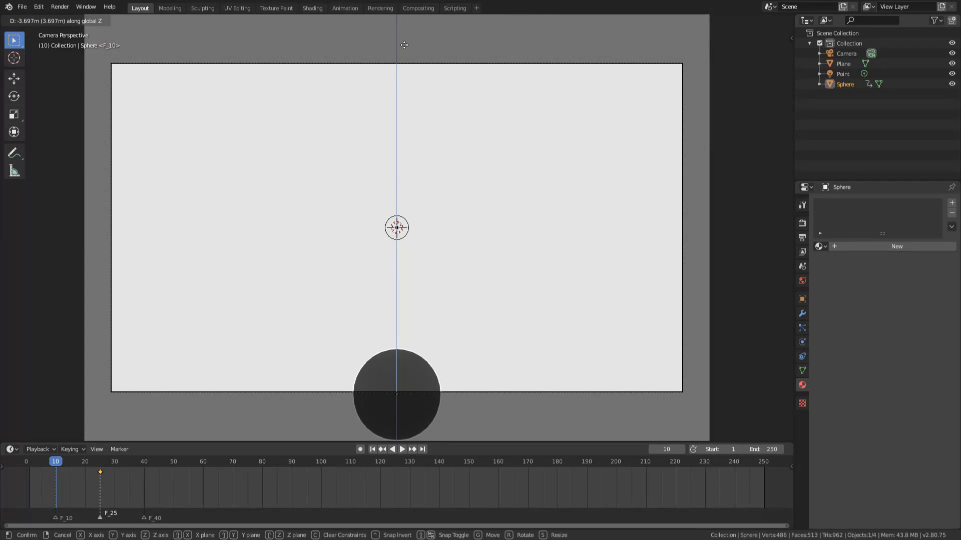
{"action": "left_click", "coordinate": [404, 45]}
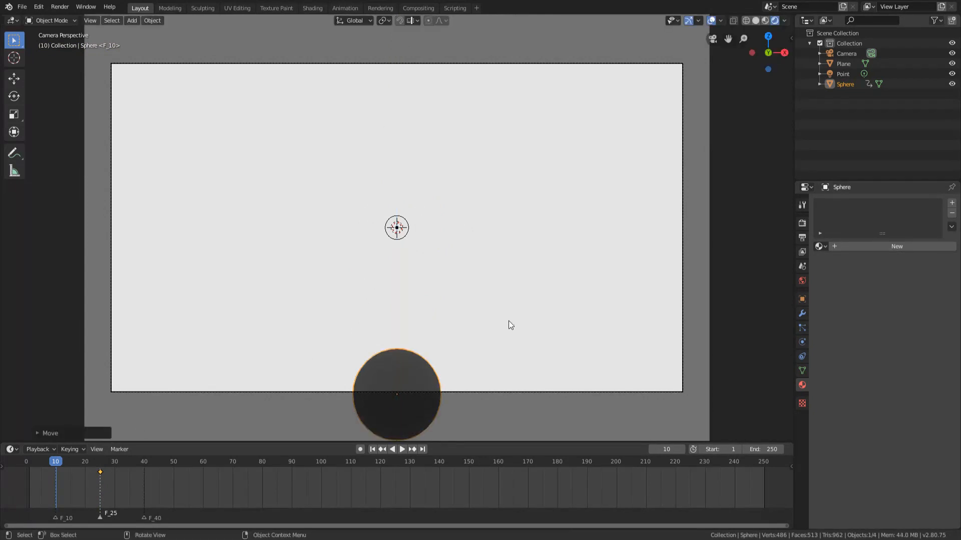
{"action": "key", "text": "i"}
{"action": "left_click", "coordinate": [423, 272]}
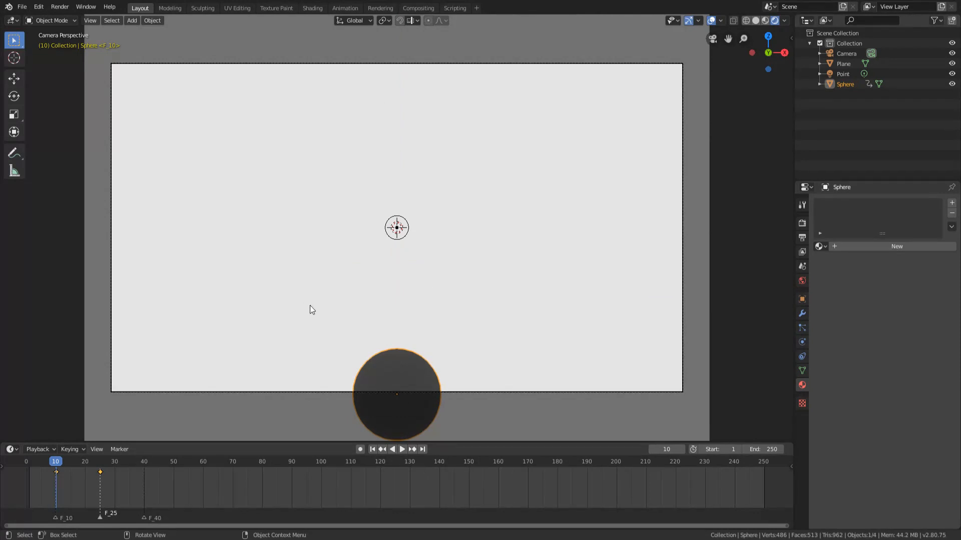
Play back the sphere's rise from the frame 10 marker to the frame 25 marker.
{"action": "key", "text": "space"}
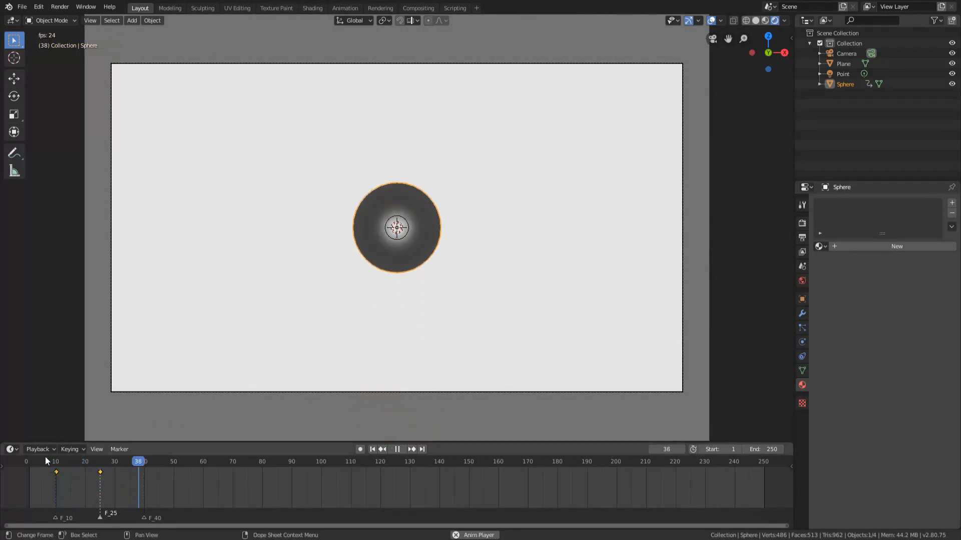
{"action": "left_click", "coordinate": [41, 461]}
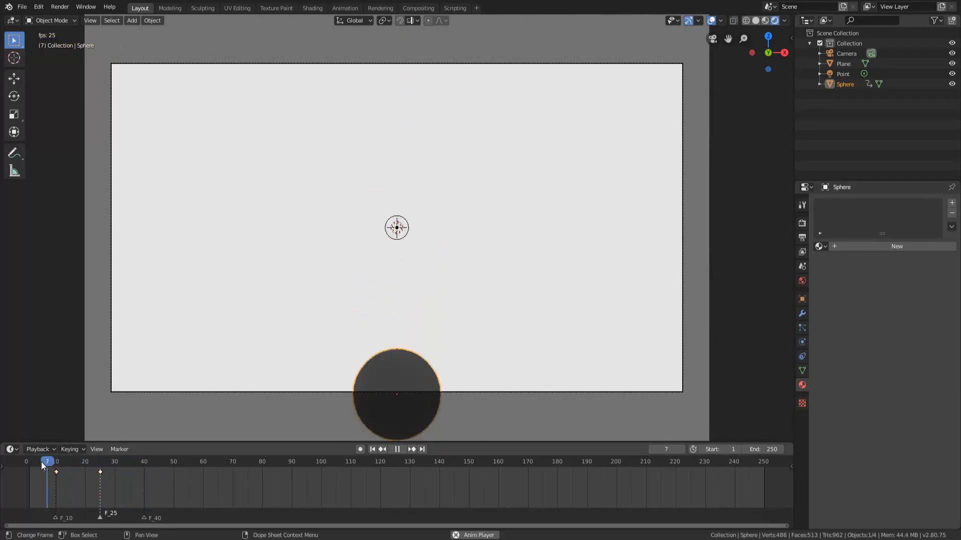
{"action": "key", "text": "space"}
At frame 26, scale the sphere to 0 and insert a LocRotScale keyframe so it vanishes right after the F_25 marker.
{"action": "left_click", "coordinate": [101, 465]}
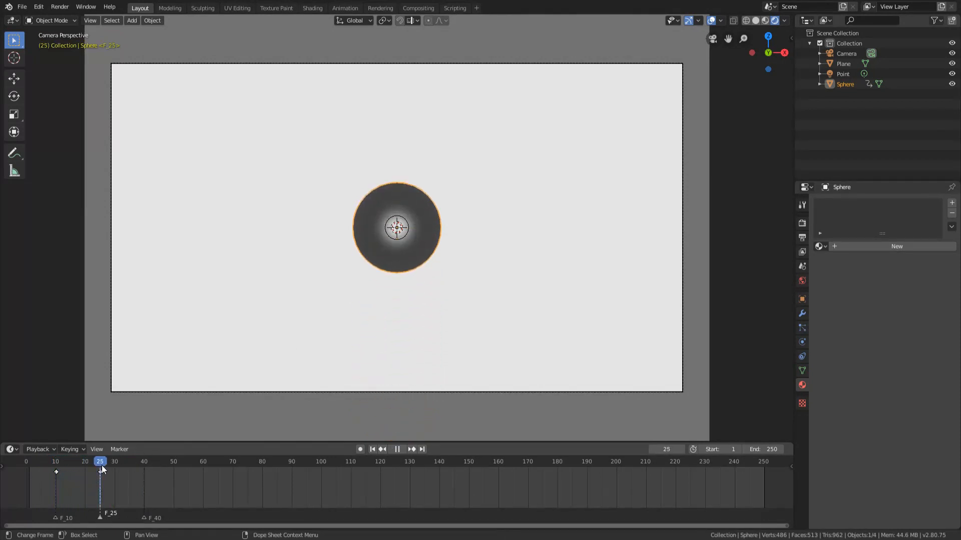
{"action": "key", "text": "Right"}
{"action": "key", "text": "Left"}
{"action": "scroll", "coordinate": [101, 497], "scroll_direction": "up", "scroll_amount": 4}
{"action": "middle_click_drag", "start_coordinate": [137, 501], "coordinate": [281, 512]}
{"action": "scroll", "coordinate": [150, 481], "scroll_direction": "up", "scroll_amount": 5}
{"action": "middle_click_drag", "start_coordinate": [167, 480], "coordinate": [328, 482]}
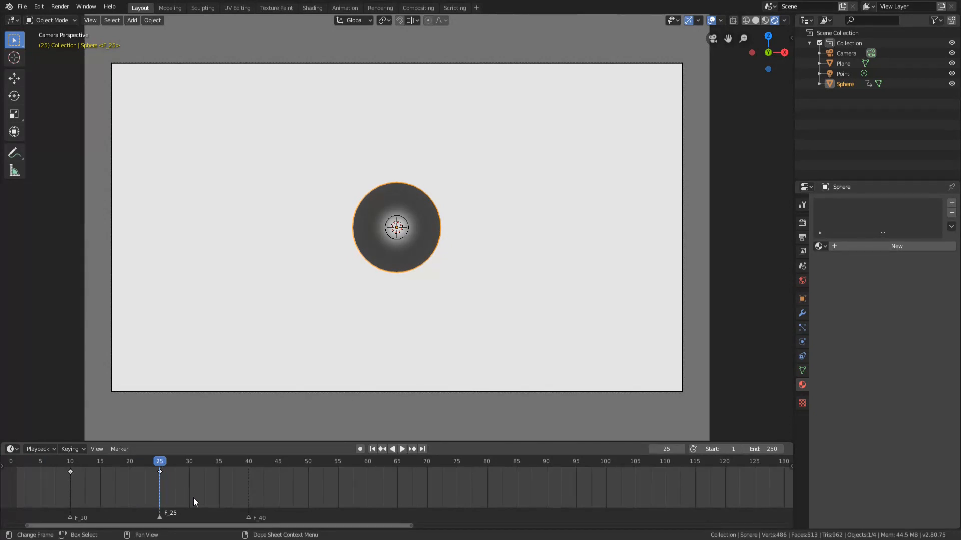
{"action": "left_click", "coordinate": [166, 501]}
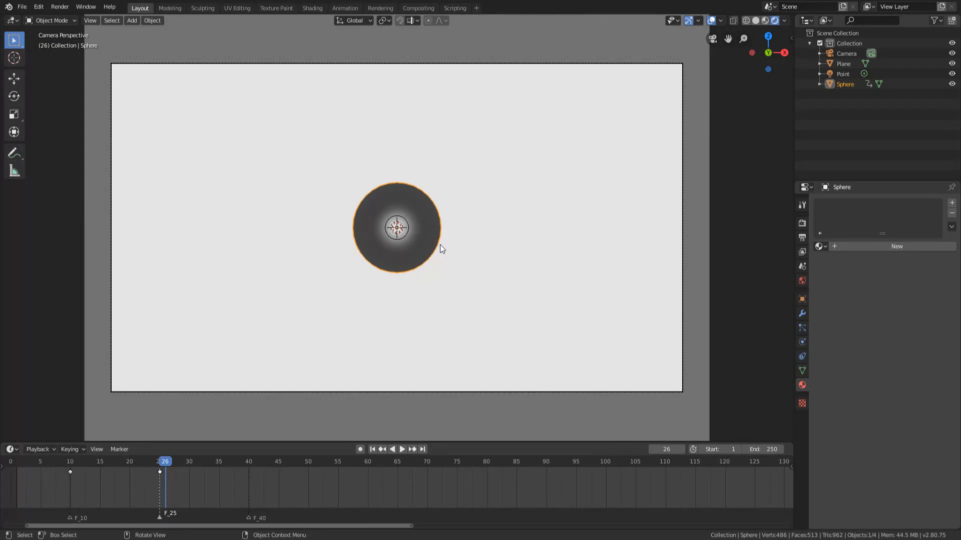
{"action": "key", "text": "s"}
{"action": "key", "text": "0"}
{"action": "key", "text": "Return"}
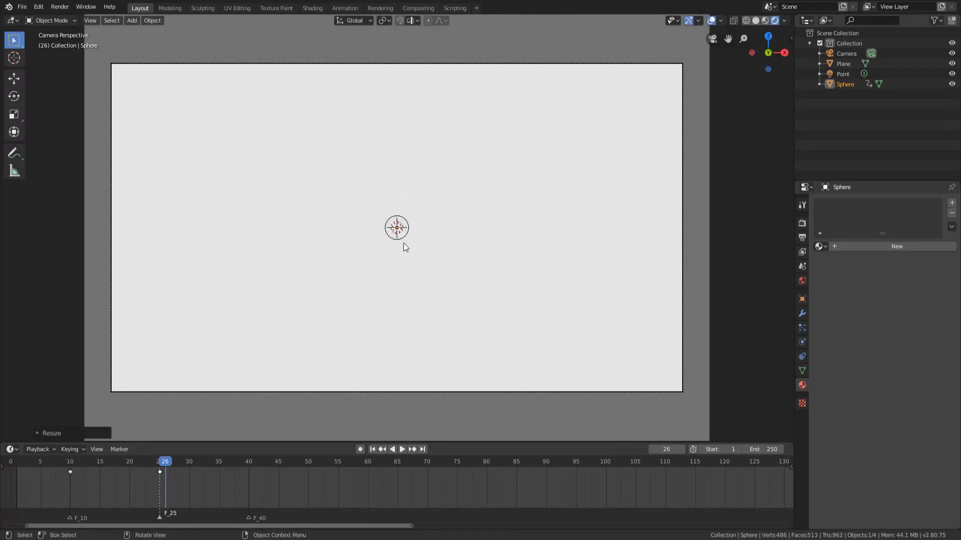
{"action": "key", "text": "i"}
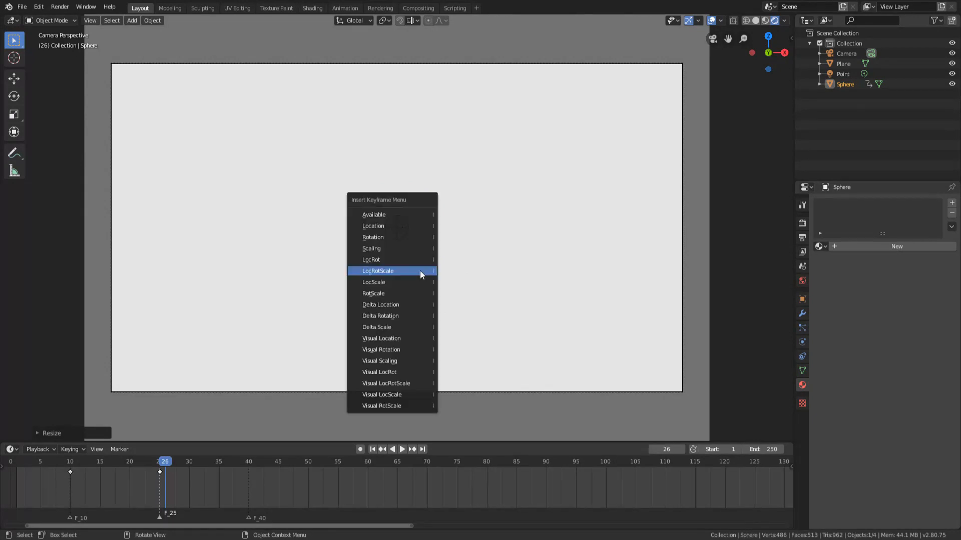
{"action": "key", "text": "i"}
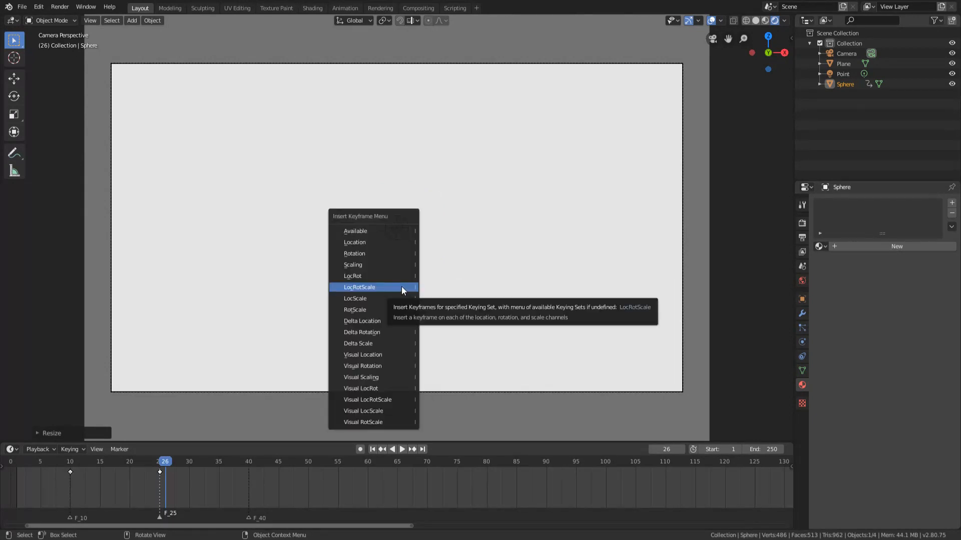
{"action": "left_click", "coordinate": [402, 287]}
Replay the animation several times from before frame 10 to check the sphere's rise and sudden disappearance.
{"action": "left_click", "coordinate": [63, 464]}
{"action": "key", "text": "space"}
{"action": "left_click", "coordinate": [56, 464]}
{"action": "left_click", "coordinate": [56, 463]}
{"action": "left_click", "coordinate": [56, 463]}
{"action": "left_click", "coordinate": [56, 463]}
{"action": "key", "text": "space"}
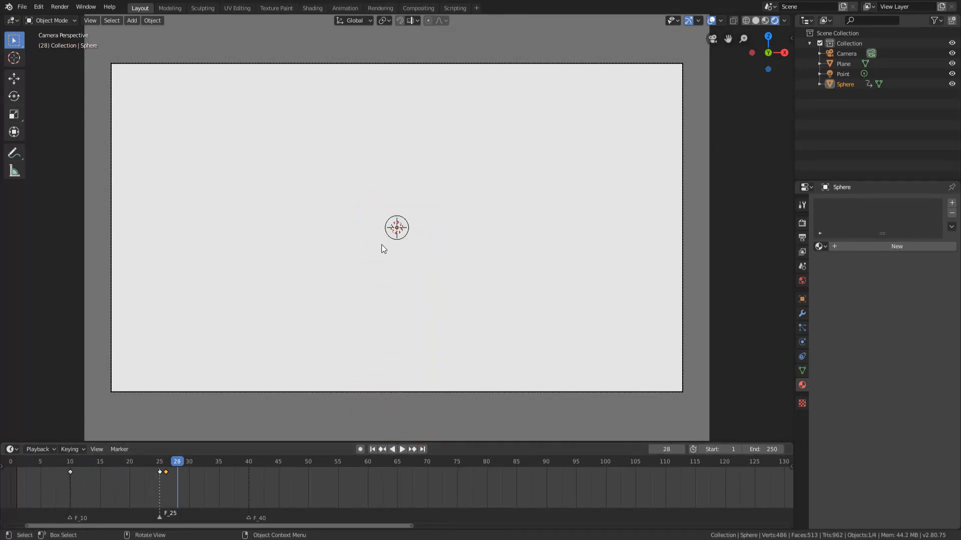
Add a cone at the origin and, in Edit Mode, move its mesh up along Z until its base is above the origin.
{"action": "key", "text": "shift+a"}
{"action": "mouse_move", "coordinate": [388, 244]}
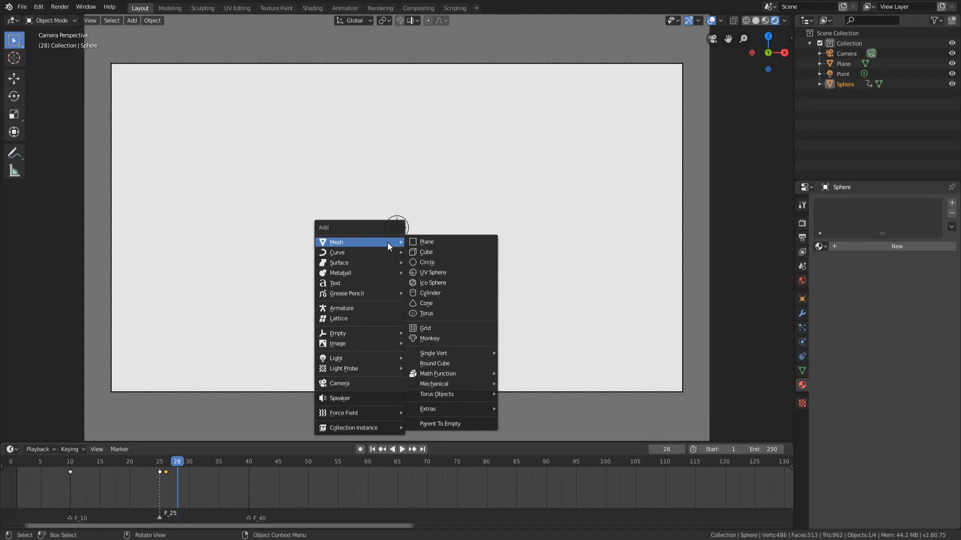
{"action": "left_click", "coordinate": [436, 305]}
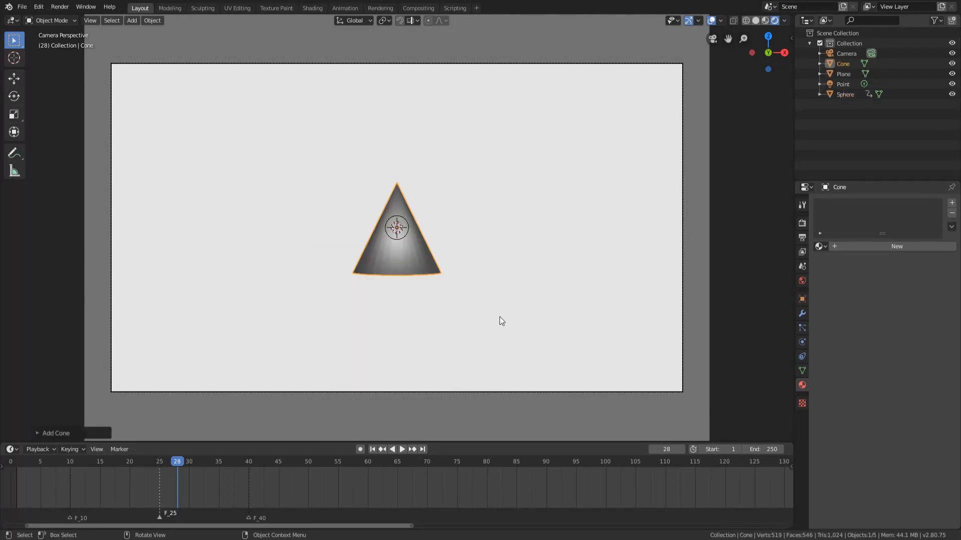
{"action": "key", "text": "Tab"}
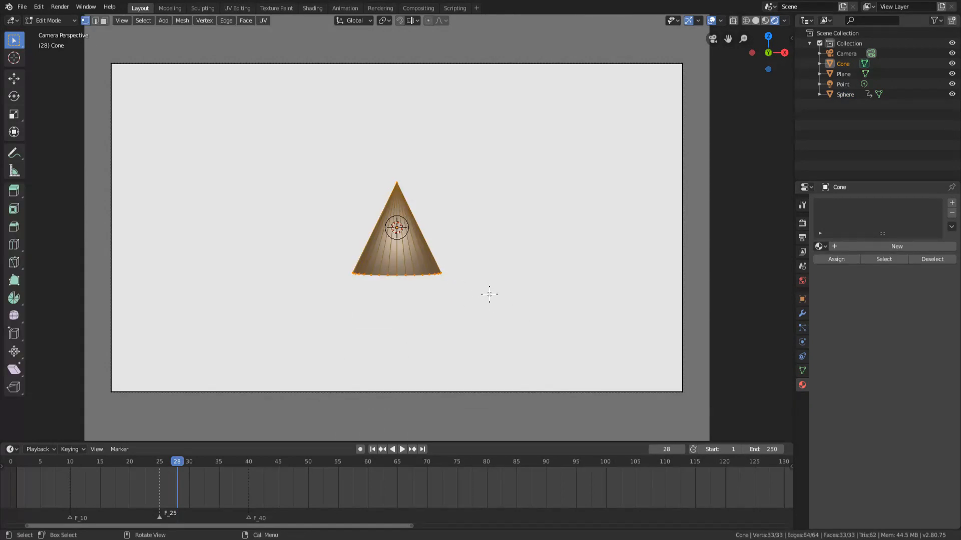
{"action": "key", "text": "g"}
{"action": "key", "text": "z"}
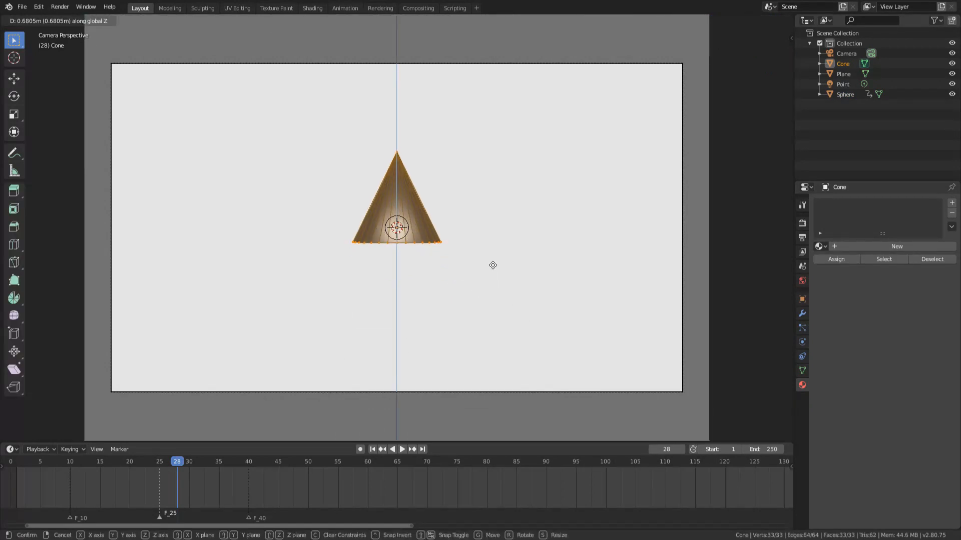
{"action": "left_click", "coordinate": [479, 216]}
{"action": "key", "text": "Tab"}
{"action": "key", "text": "Tab"}
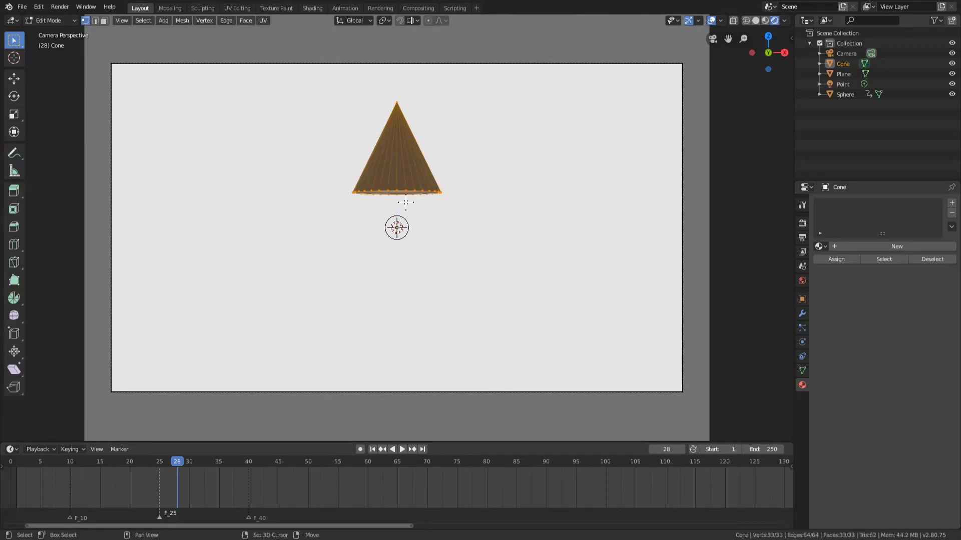
Add a cylinder to the cone's mesh and scale it to about 0.66 in X and Y only.
{"action": "key", "text": "shift+a"}
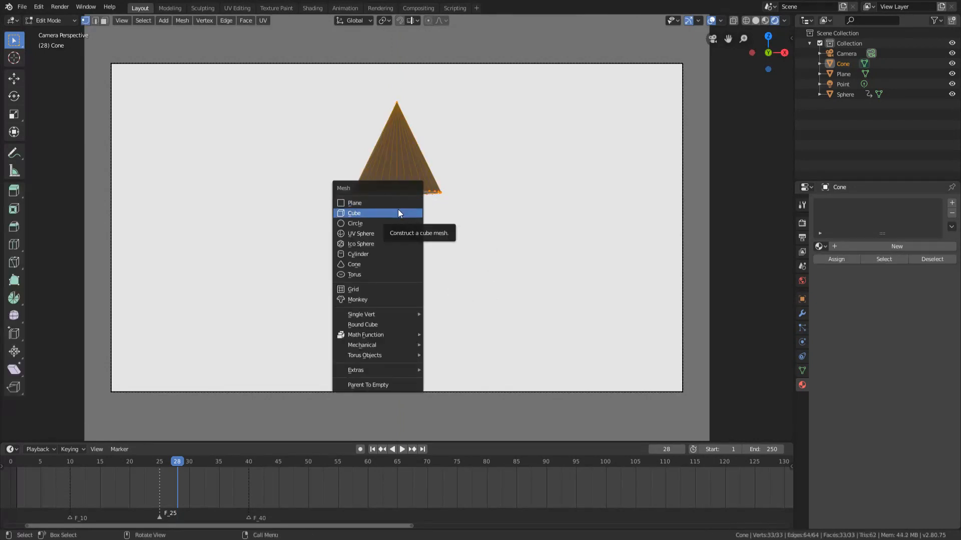
{"action": "left_click", "coordinate": [357, 256]}
{"action": "key", "text": "s"}
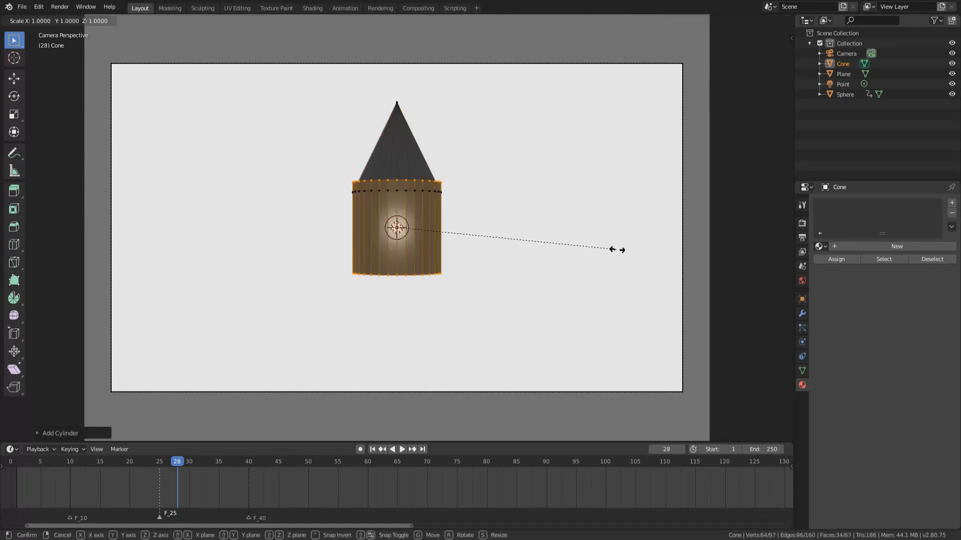
{"action": "key", "text": "shift+z"}
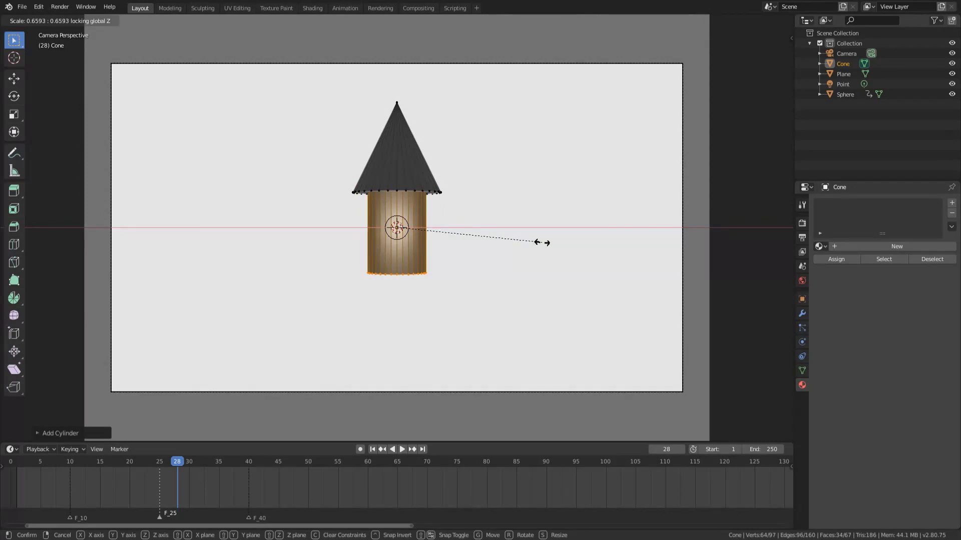
{"action": "left_click", "coordinate": [542, 243]}
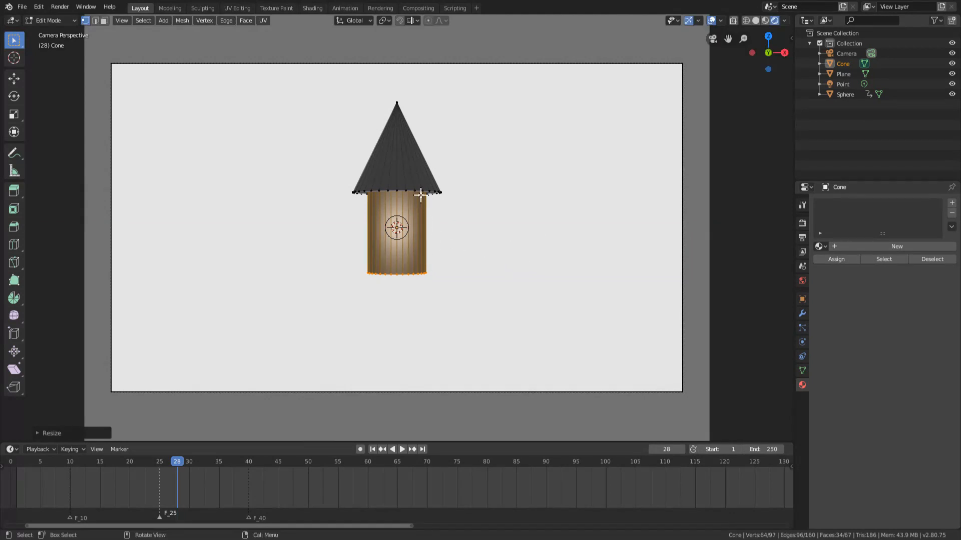
Stretch the cylinder along Z and move it down slightly, keeping its top end inside the cone.
{"action": "key", "text": "s"}
{"action": "key", "text": "z"}
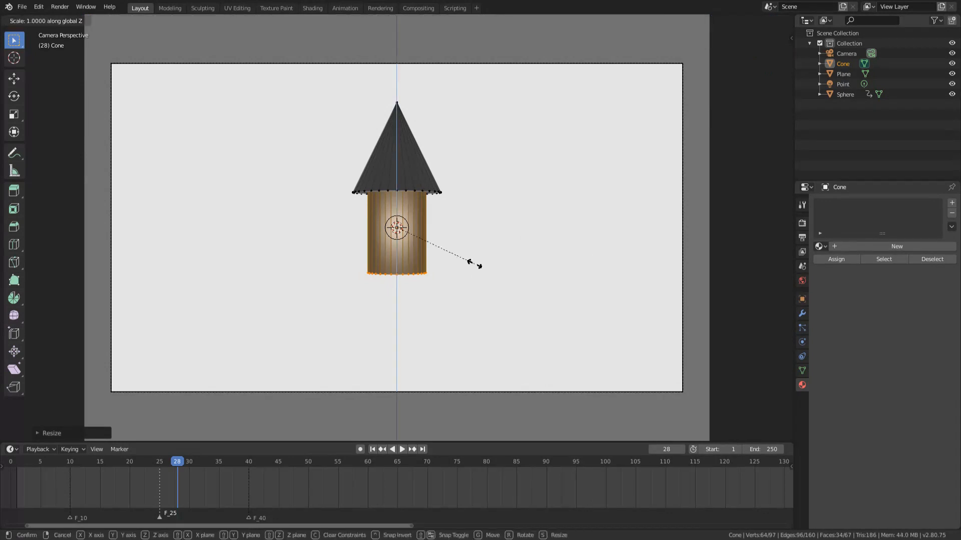
{"action": "left_click", "coordinate": [514, 280]}
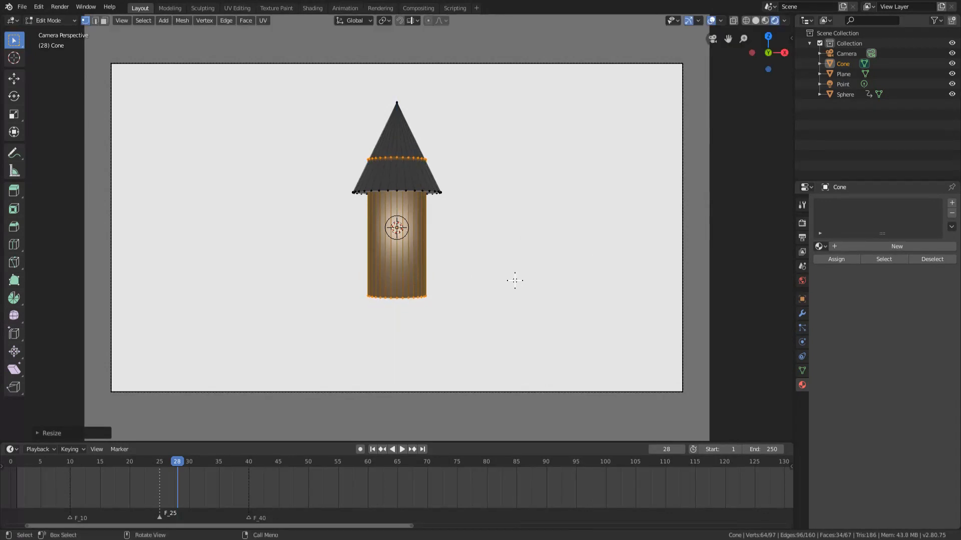
{"action": "key", "text": "g"}
{"action": "key", "text": "z"}
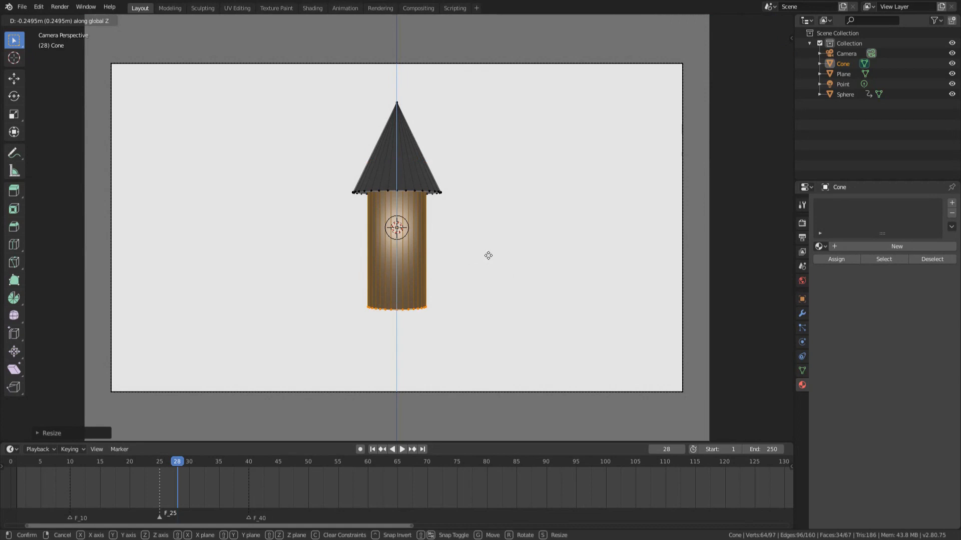
{"action": "left_click", "coordinate": [489, 259]}
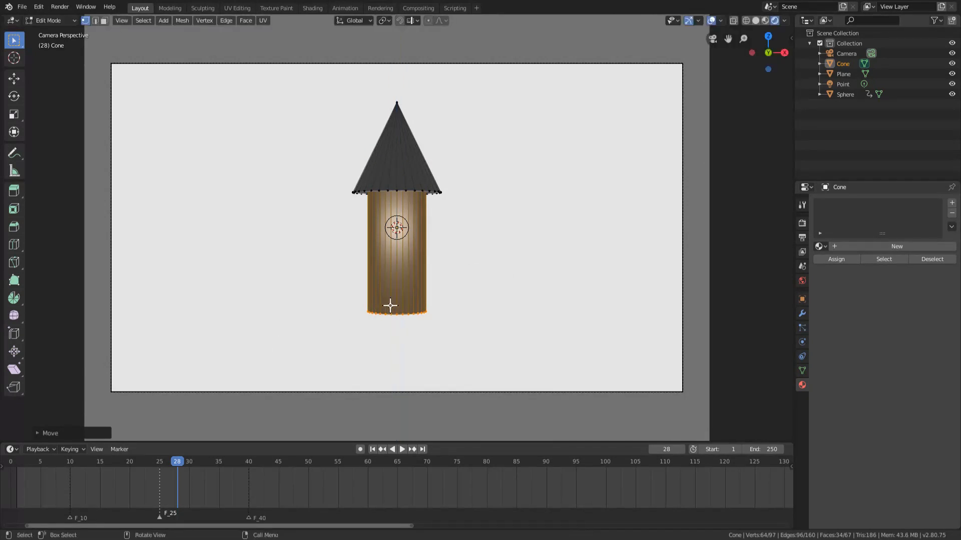
Add a second cone around the cylinder at the origin within the same mesh.
{"action": "key", "text": "shift+a"}
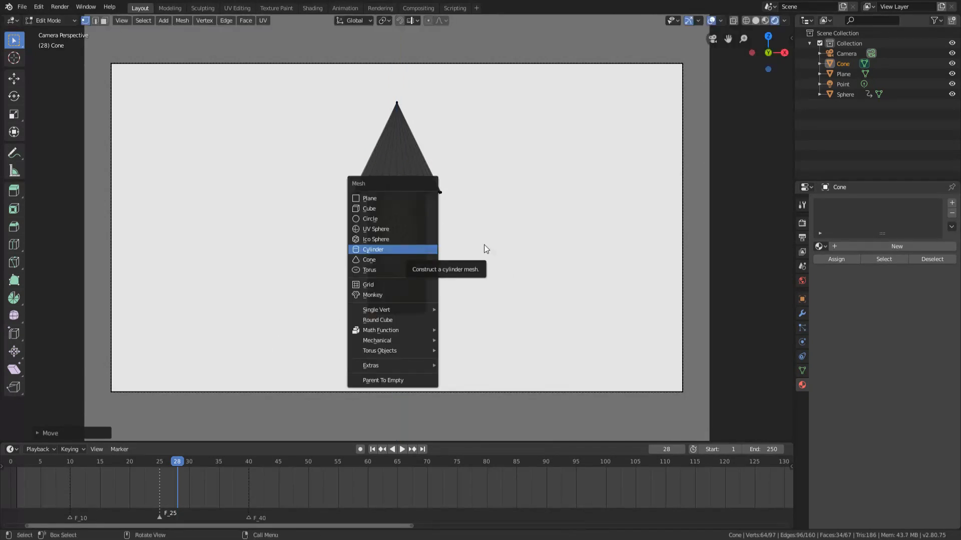
{"action": "left_click", "coordinate": [420, 249]}
{"action": "key", "text": "shift+a"}
{"action": "left_click", "coordinate": [360, 254]}
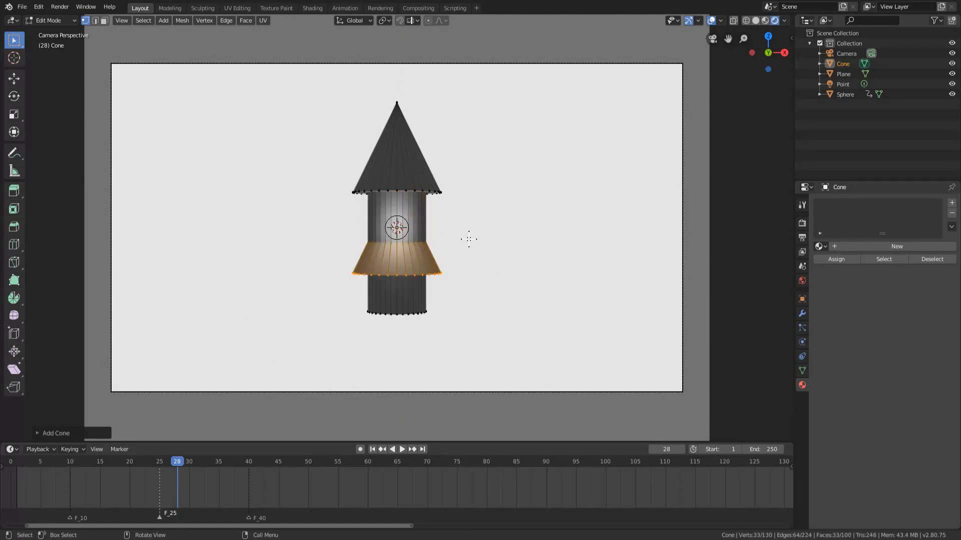
Move the second cone down along Z to the cylinder's lower end and scale it to about half its size.
{"action": "key", "text": "g"}
{"action": "key", "text": "z"}
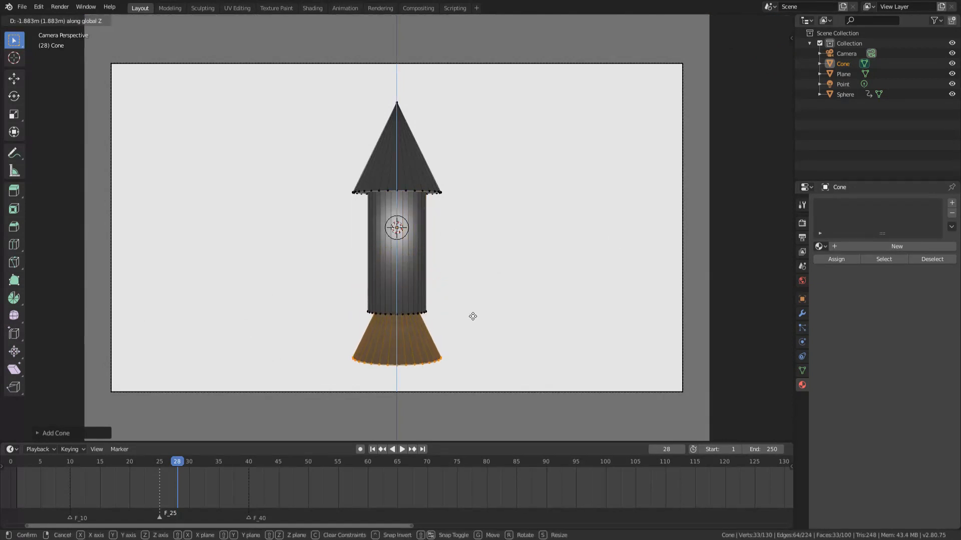
{"action": "left_click", "coordinate": [470, 317]}
{"action": "key", "text": "s"}
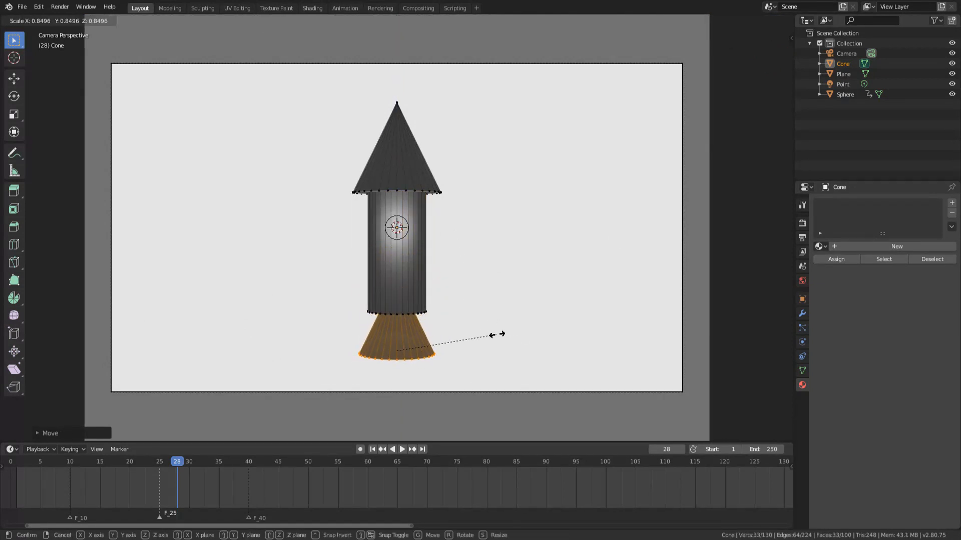
{"action": "left_click", "coordinate": [454, 344]}
Tuck the small cone into the cylinder's base along Z, then enlarge and lower it slightly to form a nozzle.
{"action": "key", "text": "g"}
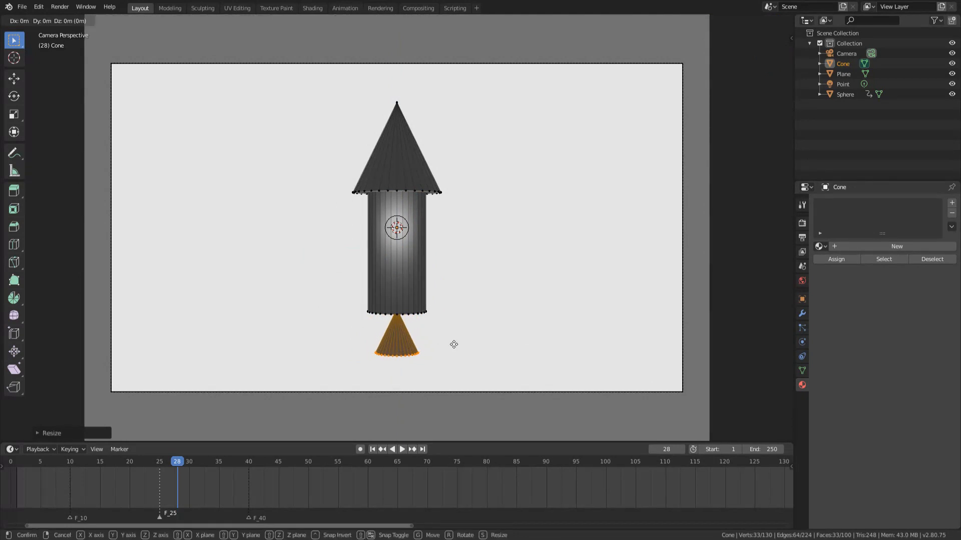
{"action": "key", "text": "z"}
{"action": "left_click", "coordinate": [450, 320]}
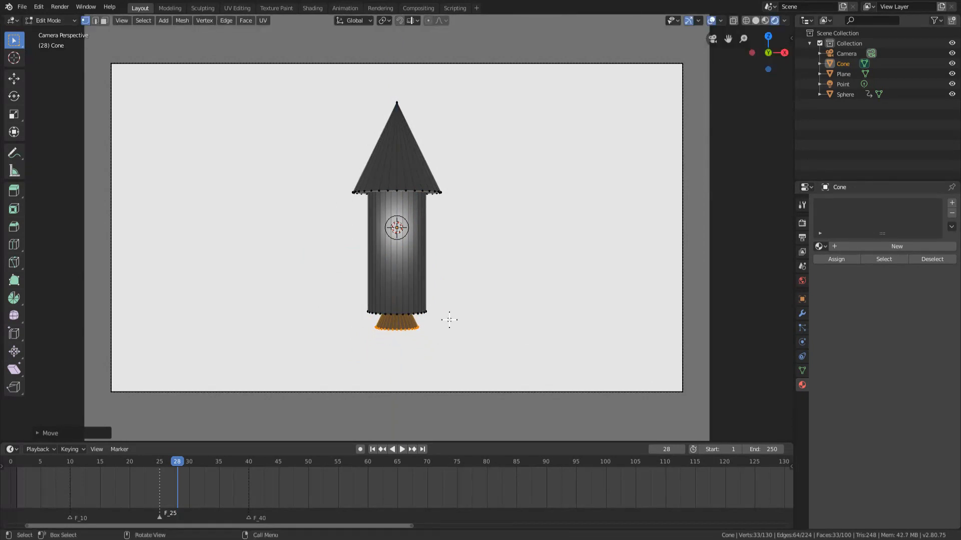
{"action": "key", "text": "s"}
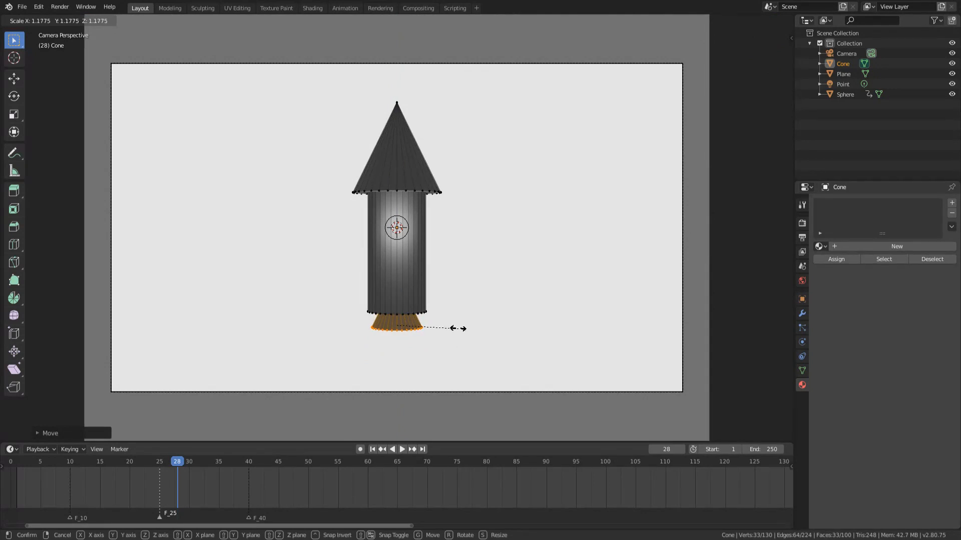
{"action": "left_click", "coordinate": [458, 329]}
{"action": "key", "text": "g"}
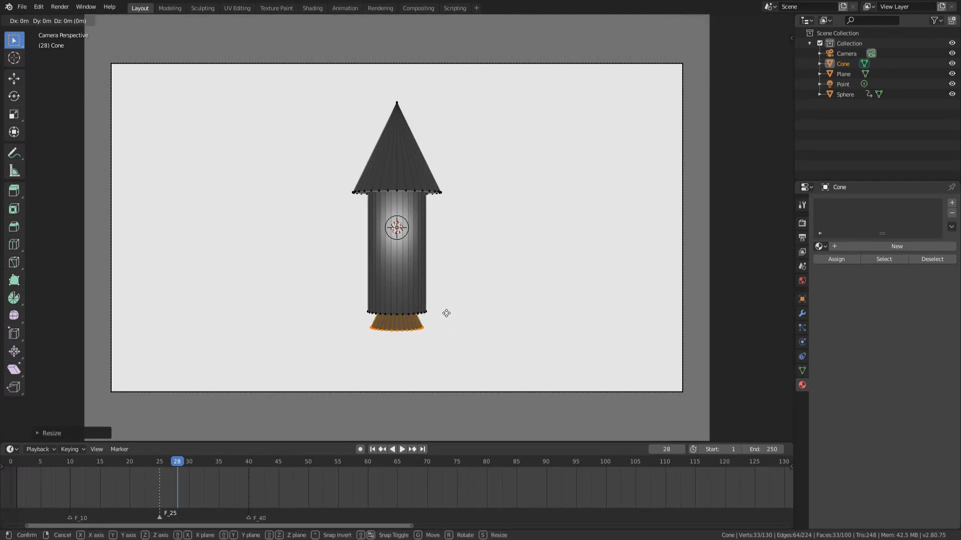
{"action": "left_click", "coordinate": [449, 320]}
{"action": "key", "text": "Tab"}
{"action": "key", "text": "Tab"}
{"action": "key", "text": "Tab"}
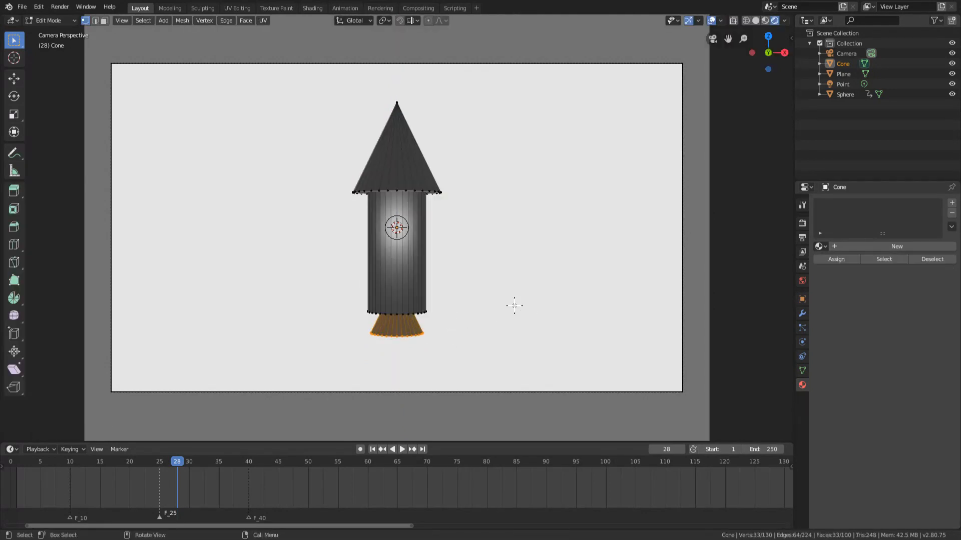
{"action": "middle_click_drag", "start_coordinate": [509, 295], "coordinate": [400, 276]}
{"action": "key", "text": "KP_0"}
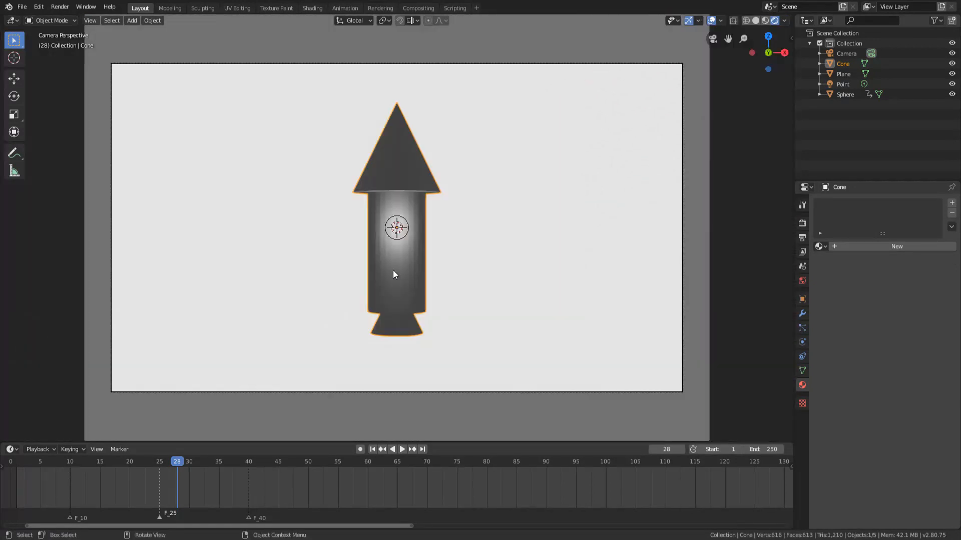
Select the whole rocket mesh in Edit Mode and move it up along Z until the tip reaches the camera frame's upper edge.
{"action": "key", "text": "Tab"}
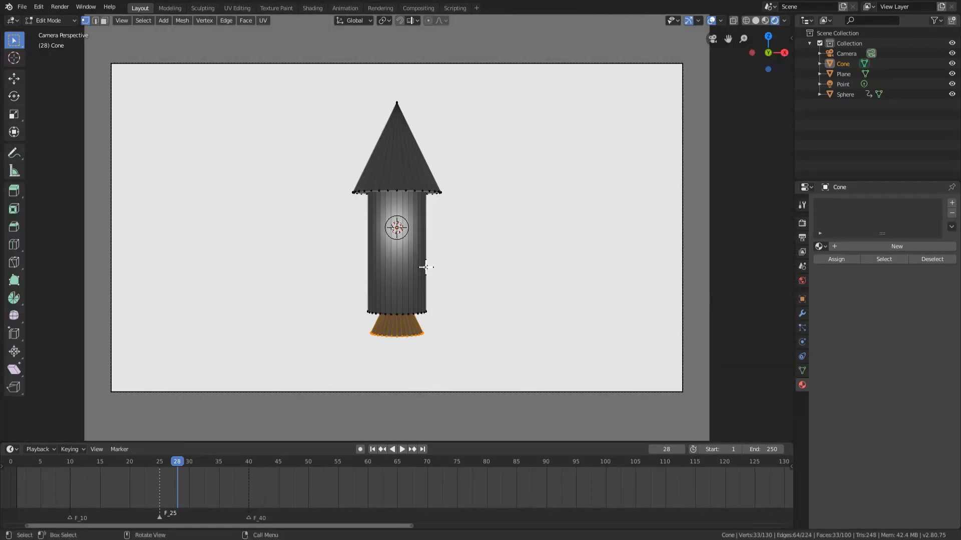
{"action": "key", "text": "alt+a"}
{"action": "key", "text": "a"}
{"action": "key", "text": "alt+a"}
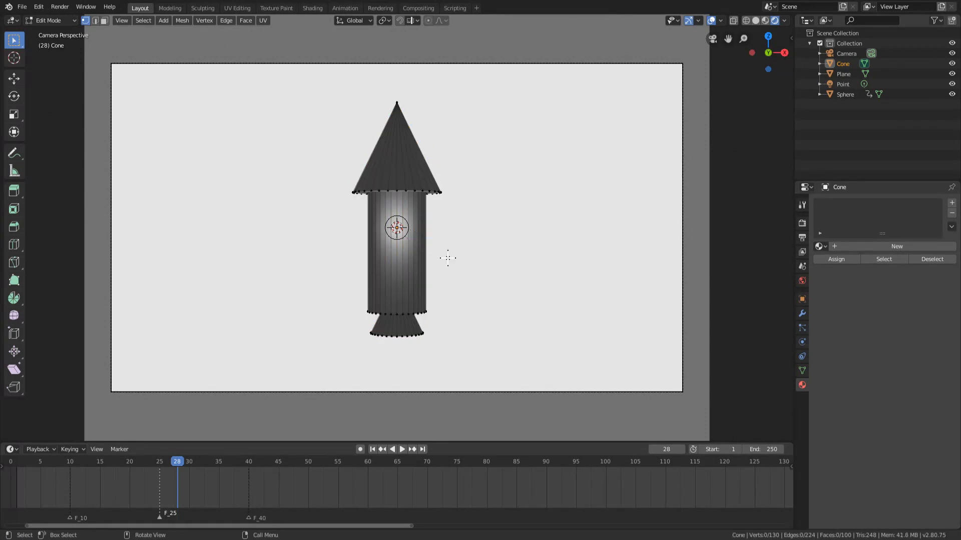
{"action": "key", "text": "a"}
{"action": "key", "text": "g"}
{"action": "key", "text": "z"}
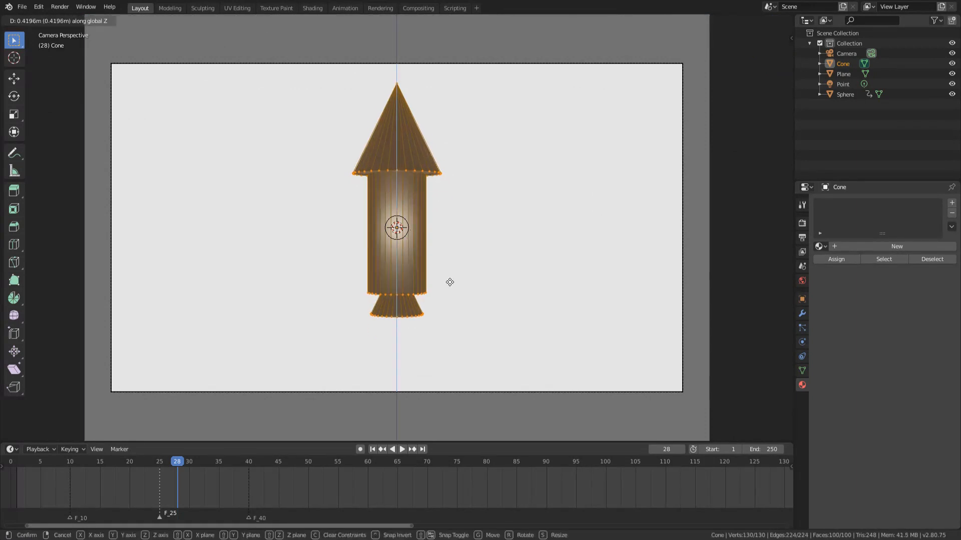
{"action": "left_click", "coordinate": [448, 264]}
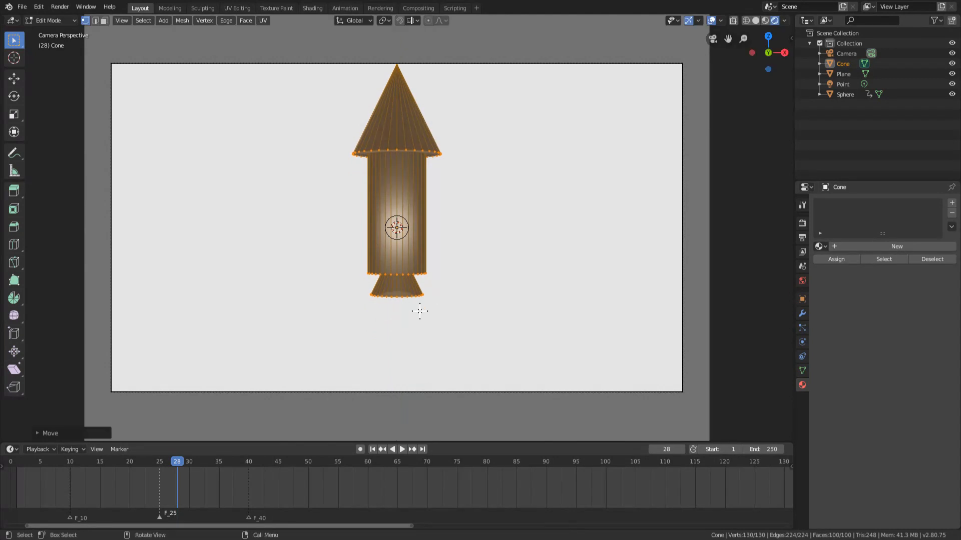
Add a UV sphere to the rocket mesh, move it along Z to below the nozzle and shrink it to less than half size.
{"action": "scroll", "coordinate": [407, 298], "scroll_direction": "up", "scroll_amount": 2}
{"action": "key", "text": "shift+a"}
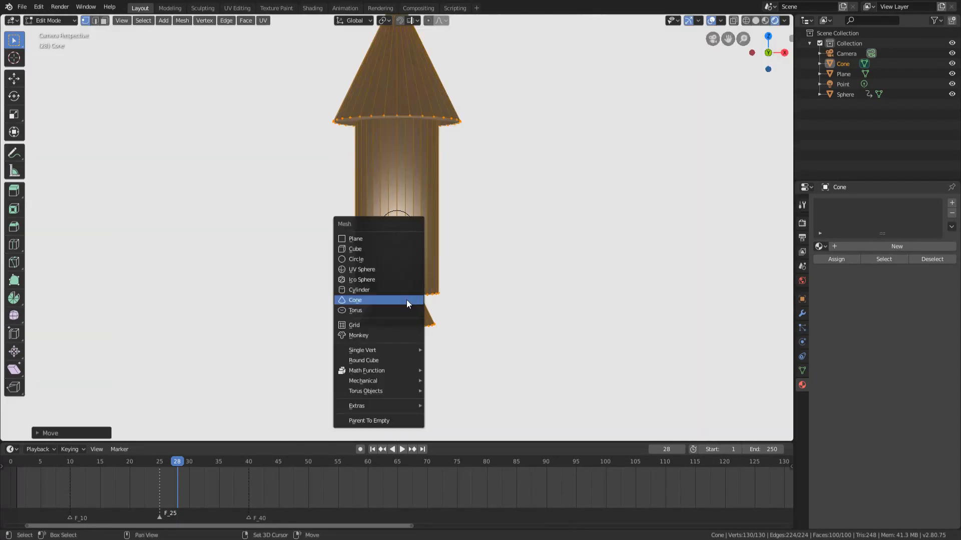
{"action": "left_click", "coordinate": [371, 270]}
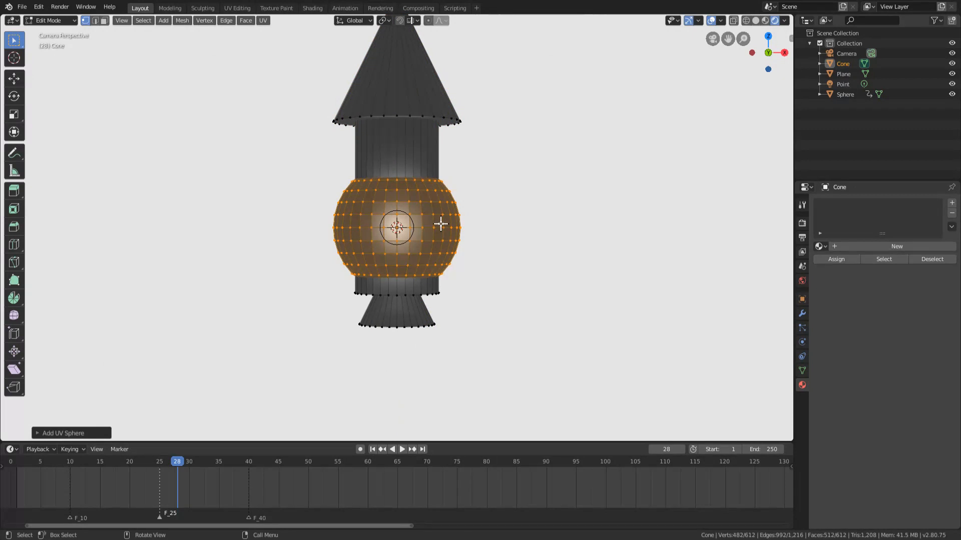
{"action": "key", "text": "g"}
{"action": "key", "text": "z"}
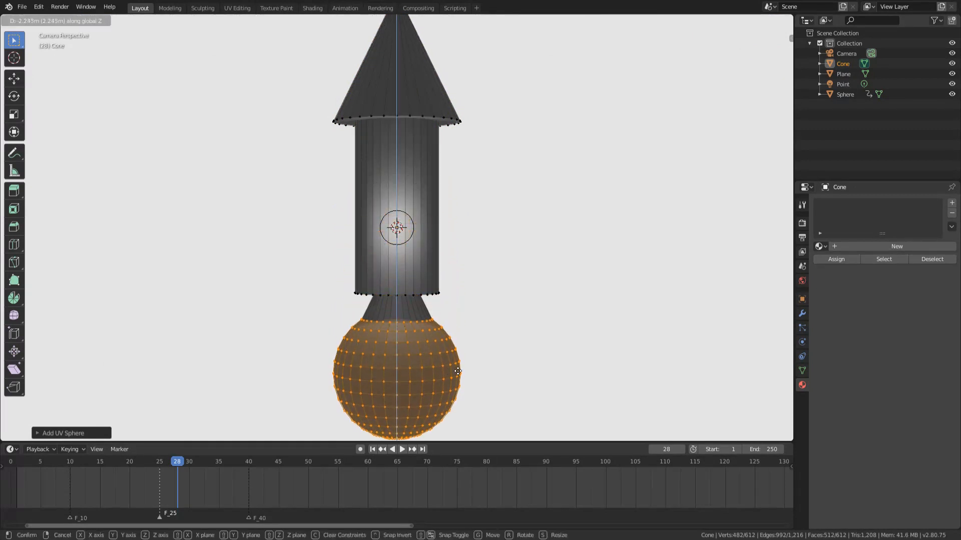
{"action": "left_click", "coordinate": [459, 375]}
{"action": "key", "text": "s"}
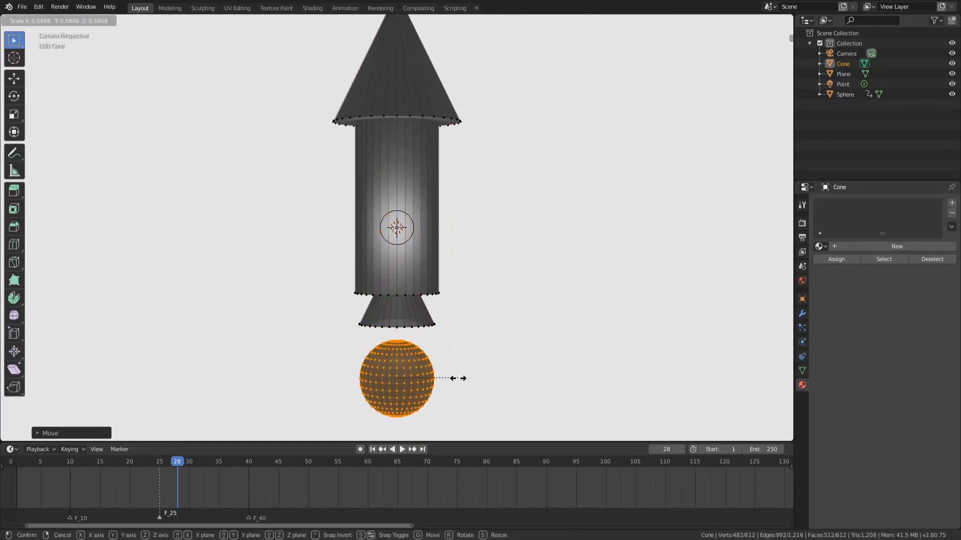
{"action": "left_click", "coordinate": [438, 394]}
Offset the sphere along X to the nozzle's right side, raise it close beneath the nozzle and shrink it slightly.
{"action": "key", "text": "g"}
{"action": "key", "text": "x"}
{"action": "left_click", "coordinate": [456, 398]}
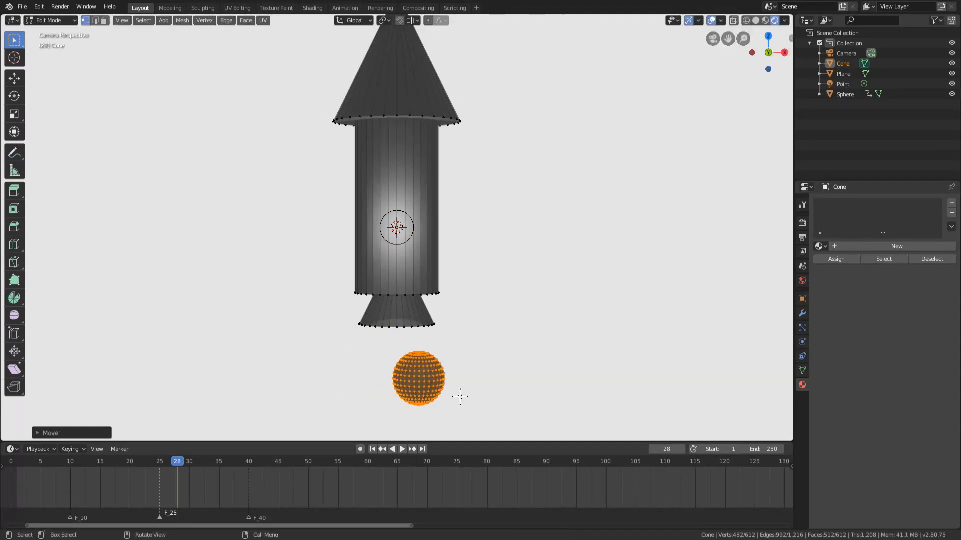
{"action": "key", "text": "g"}
{"action": "key", "text": "z"}
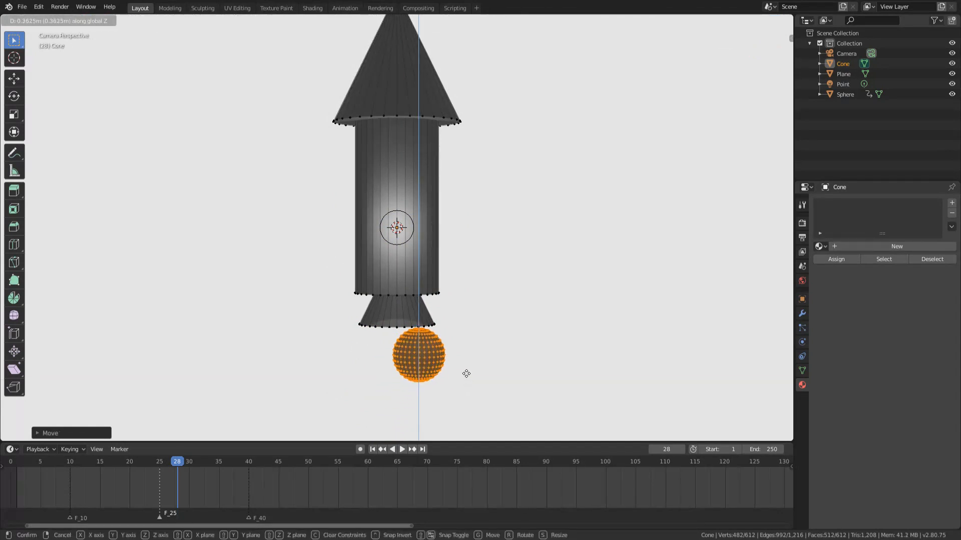
{"action": "left_click", "coordinate": [469, 376]}
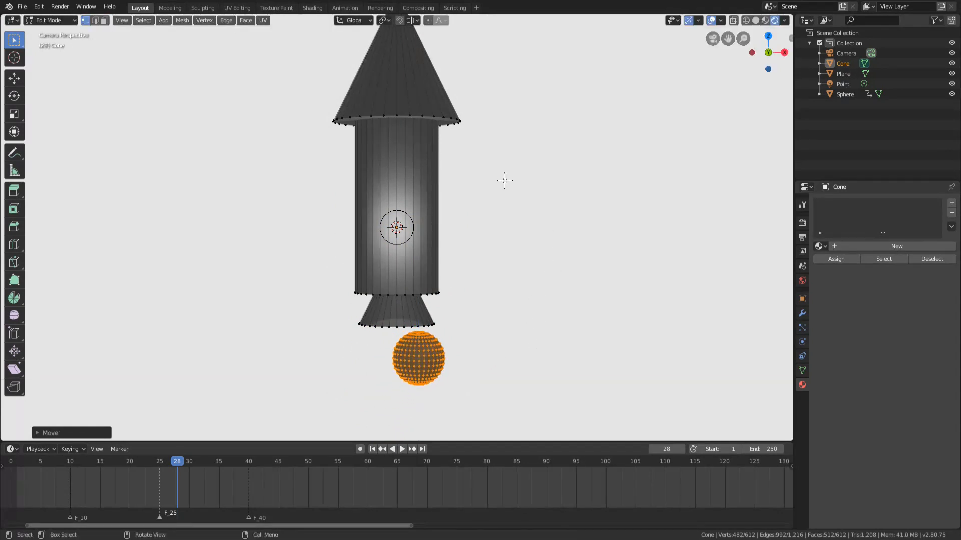
{"action": "key", "text": "g"}
{"action": "key", "text": "z"}
{"action": "left_click", "coordinate": [482, 332]}
{"action": "key", "text": "s"}
{"action": "left_click", "coordinate": [486, 336]}
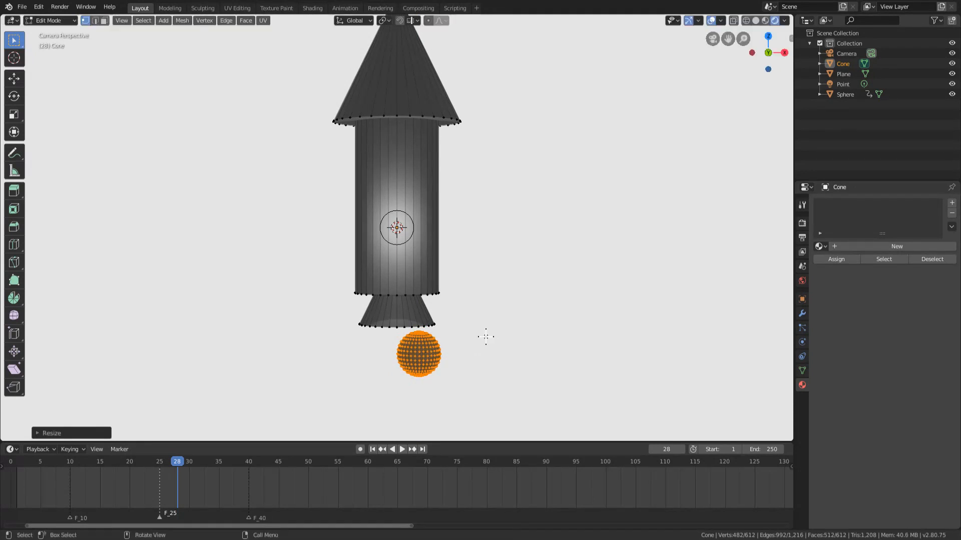
Duplicate the sphere about 0.73 m along negative X, then lower the copy along Z and make it smaller.
{"action": "scroll", "coordinate": [501, 312], "scroll_direction": "down", "scroll_amount": 3}
{"action": "middle_click_drag", "start_coordinate": [465, 331], "coordinate": [468, 294], "text": "shift"}
{"action": "scroll", "coordinate": [457, 304], "scroll_direction": "up", "scroll_amount": 4}
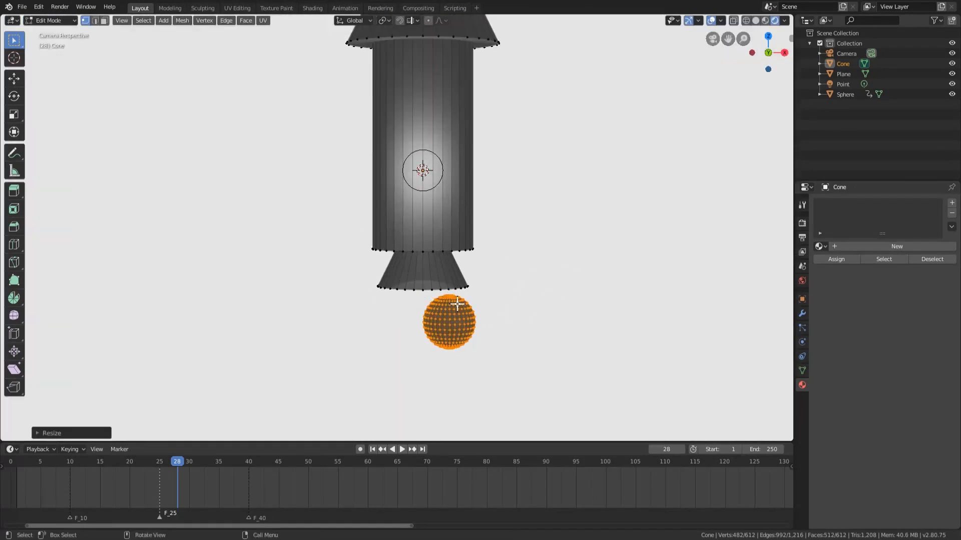
{"action": "key", "text": "shift+d"}
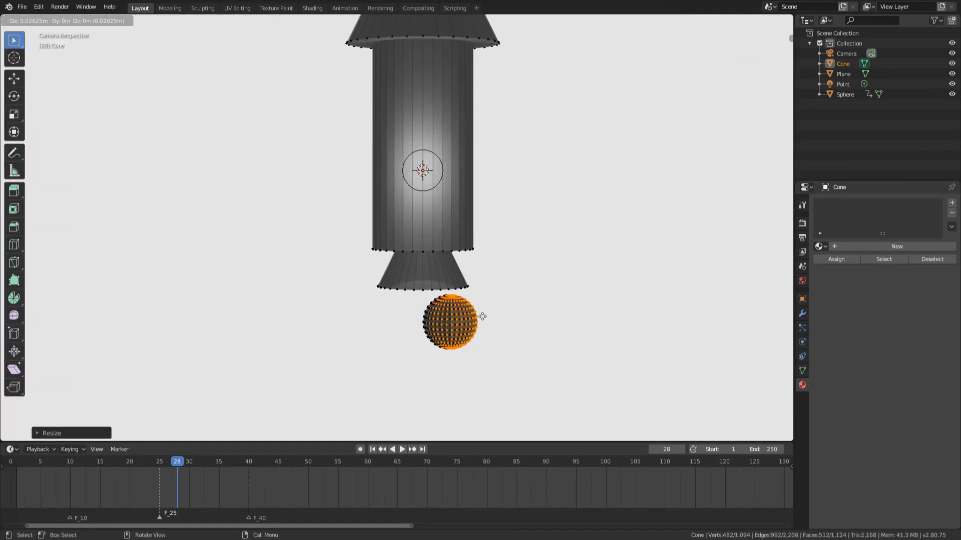
{"action": "key", "text": "x"}
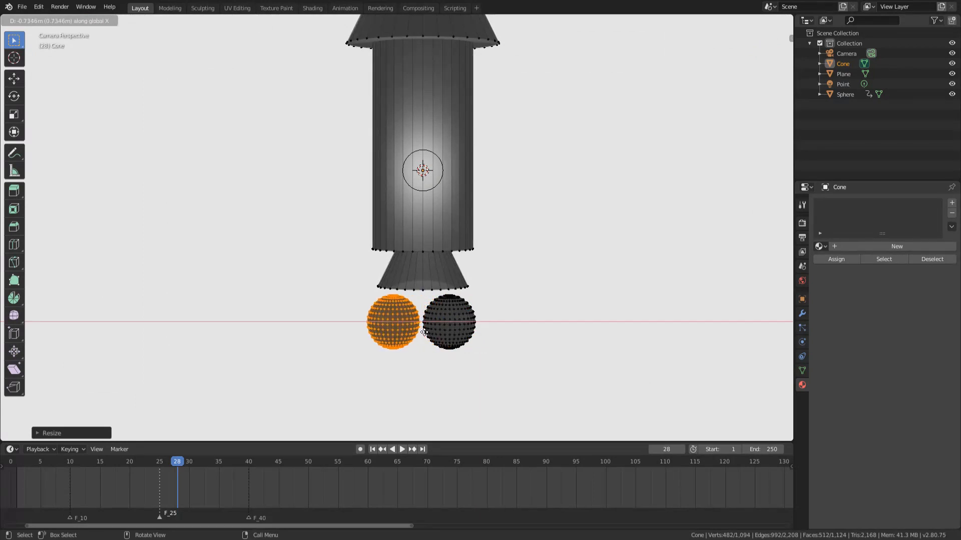
{"action": "left_click", "coordinate": [424, 332]}
{"action": "key", "text": "g"}
{"action": "key", "text": "z"}
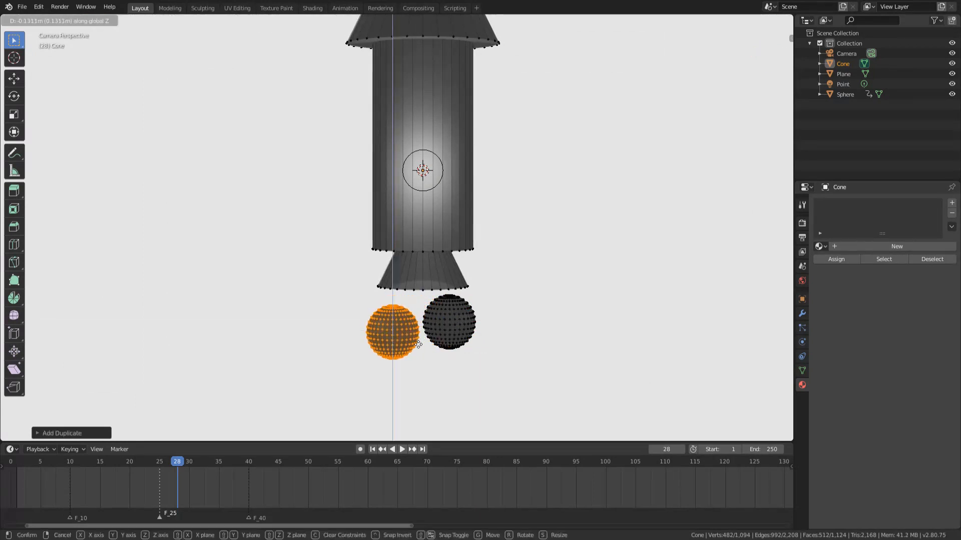
{"action": "left_click", "coordinate": [455, 366]}
{"action": "key", "text": "s"}
{"action": "left_click", "coordinate": [442, 365]}
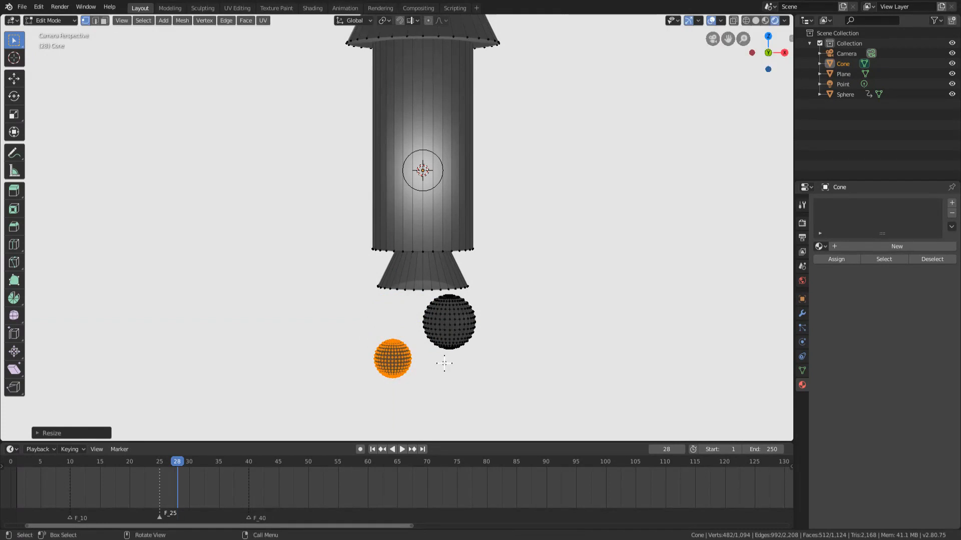
Duplicate further spheres to form a trail of four smoke puffs shrinking downward below the nozzle, and return to Object Mode.
{"action": "key", "text": "shift+d"}
{"action": "key", "text": "z"}
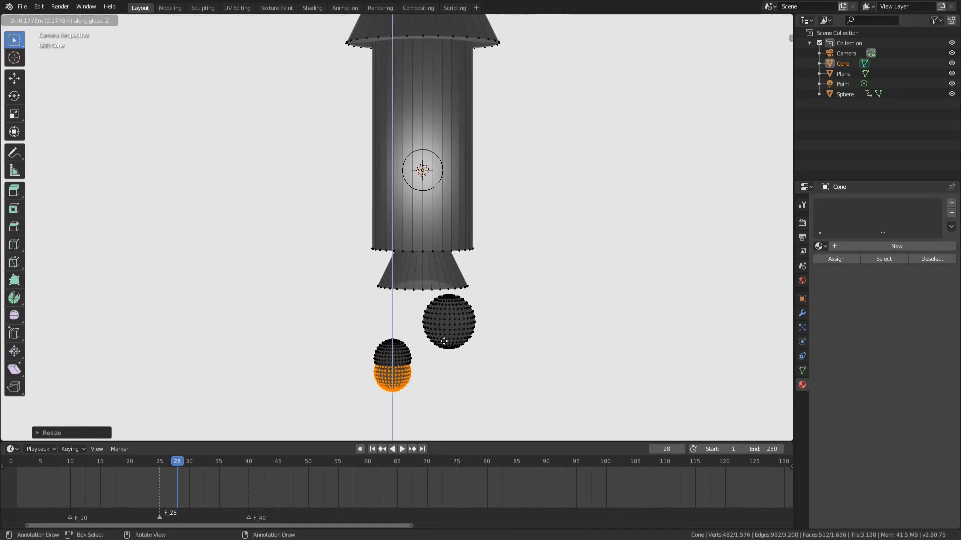
{"action": "scroll", "coordinate": [461, 275], "scroll_direction": "down", "scroll_amount": 3}
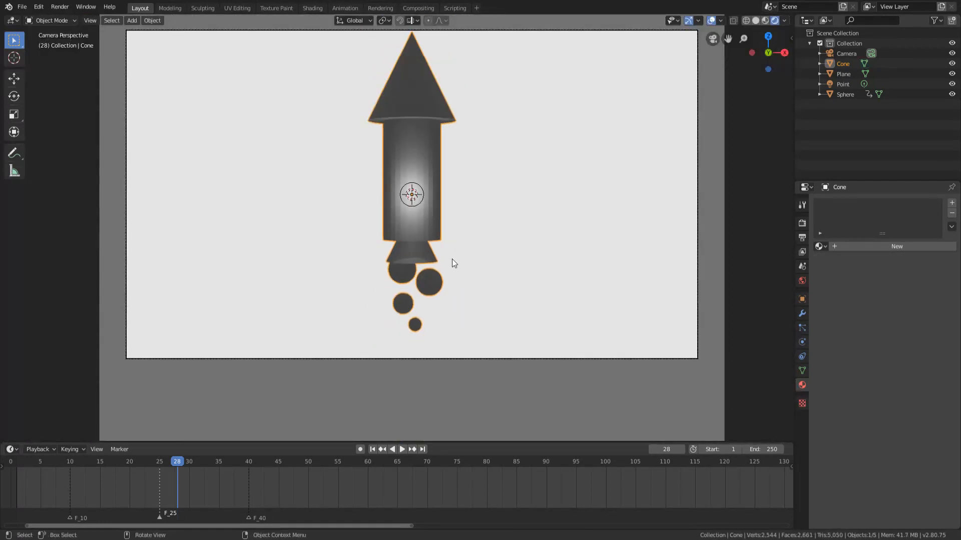
{"action": "key", "text": "Tab"}
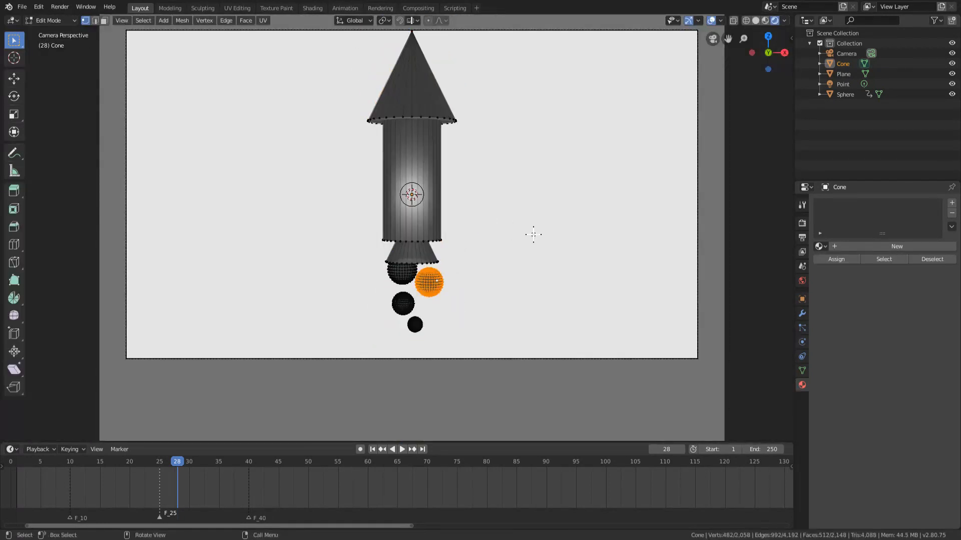
{"action": "key", "text": "Tab"}
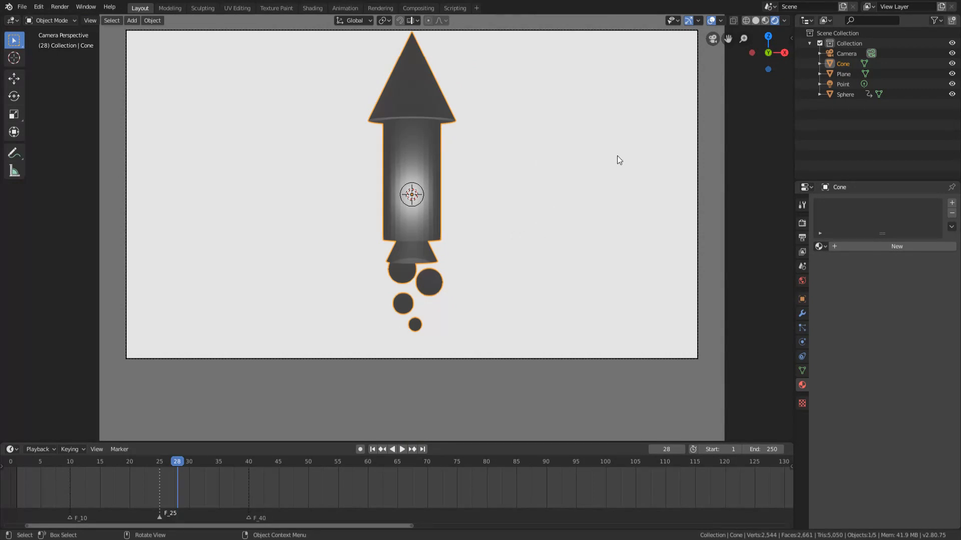
Select the point light and move it along Y away from the rocket, toward the camera.
{"action": "left_click", "coordinate": [844, 84]}
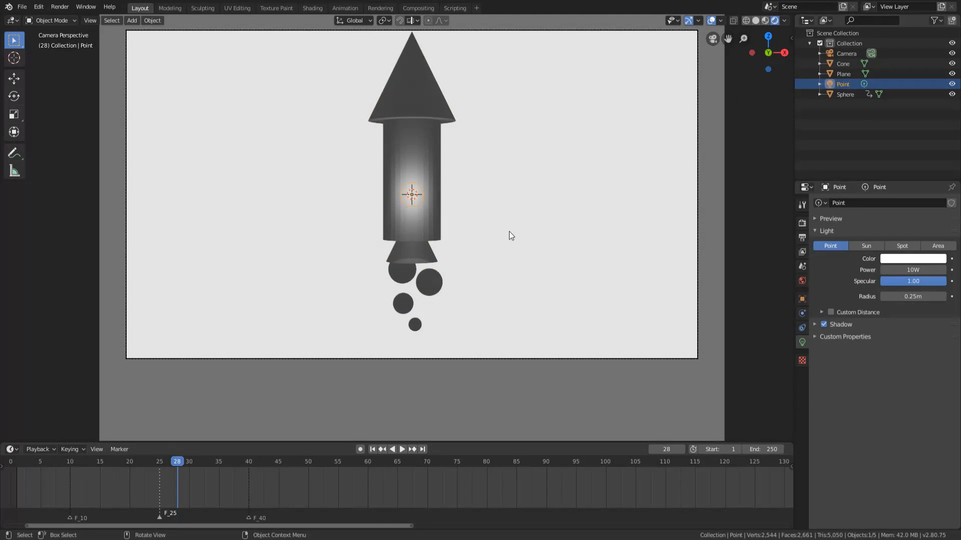
{"action": "key", "text": "g"}
{"action": "key", "text": "y"}
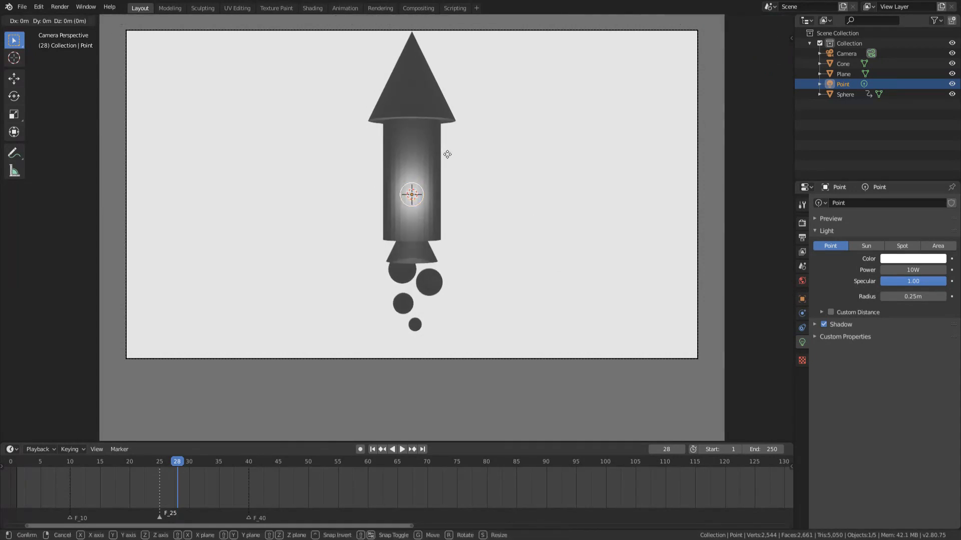
{"action": "left_click", "coordinate": [447, 155]}
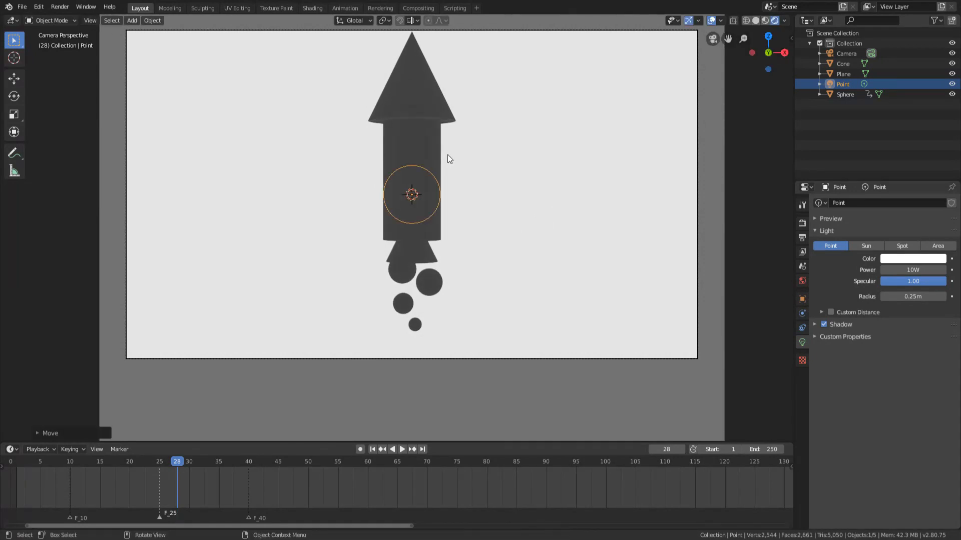
Set the point light's power to 1000 W.
{"action": "left_click", "coordinate": [911, 270]}
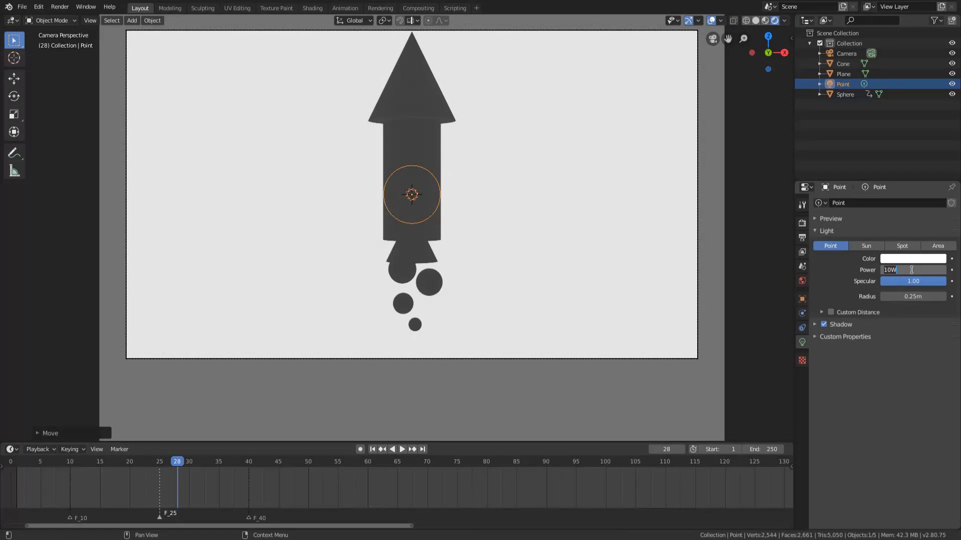
{"action": "type", "text": "100"}
{"action": "key", "text": "Return"}
{"action": "left_click", "coordinate": [911, 270]}
{"action": "type", "text": "1000"}
{"action": "key", "text": "Return"}
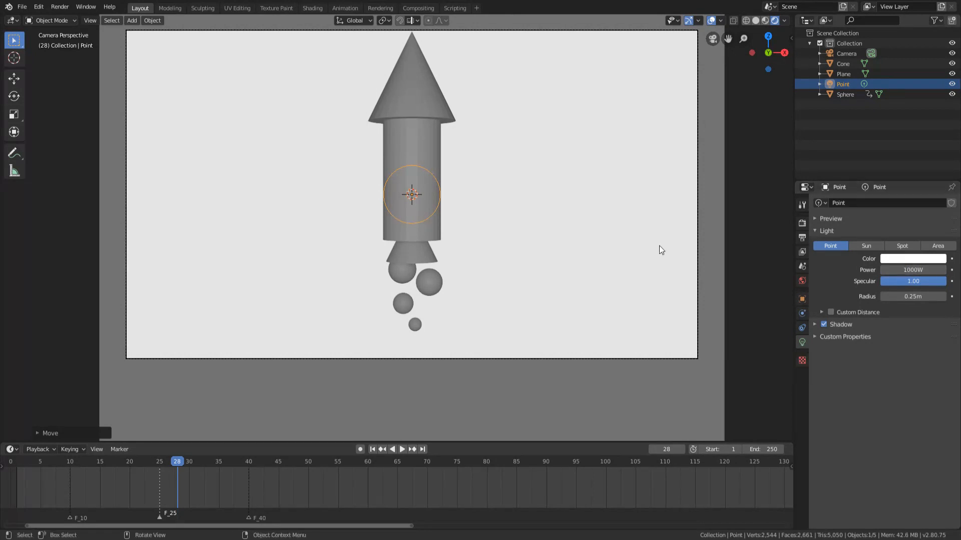
Select the rocket with its smoke puffs and scale it down to roughly half size so it fits well inside the camera frame.
{"action": "left_click", "coordinate": [472, 212]}
{"action": "scroll", "coordinate": [440, 251], "scroll_direction": "down", "scroll_amount": 2}
{"action": "scroll", "coordinate": [437, 246], "scroll_direction": "up", "scroll_amount": 2}
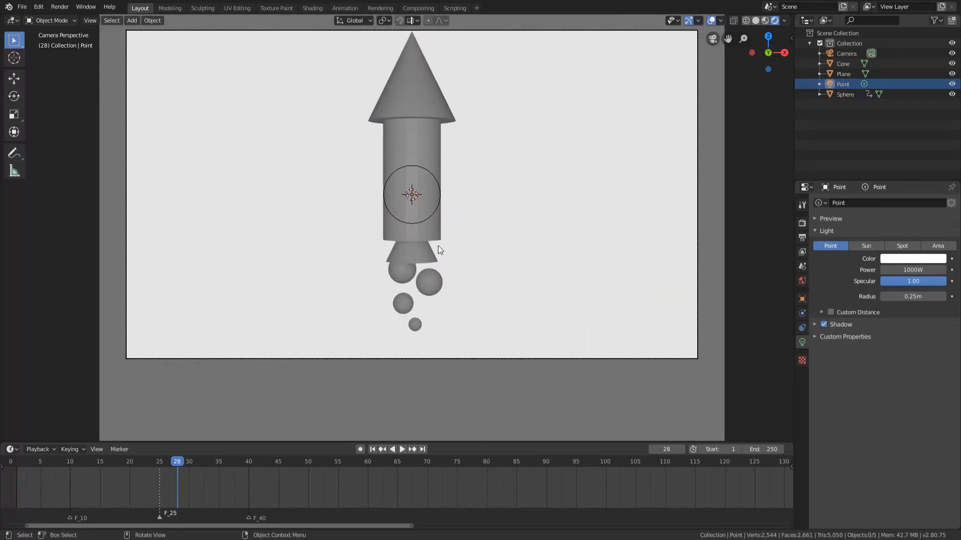
{"action": "left_click", "coordinate": [432, 154]}
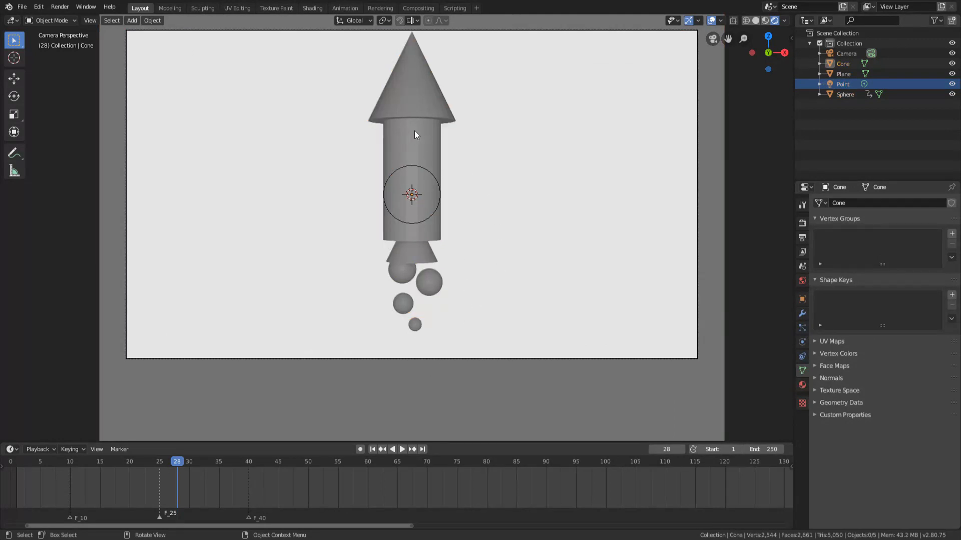
{"action": "key", "text": "s"}
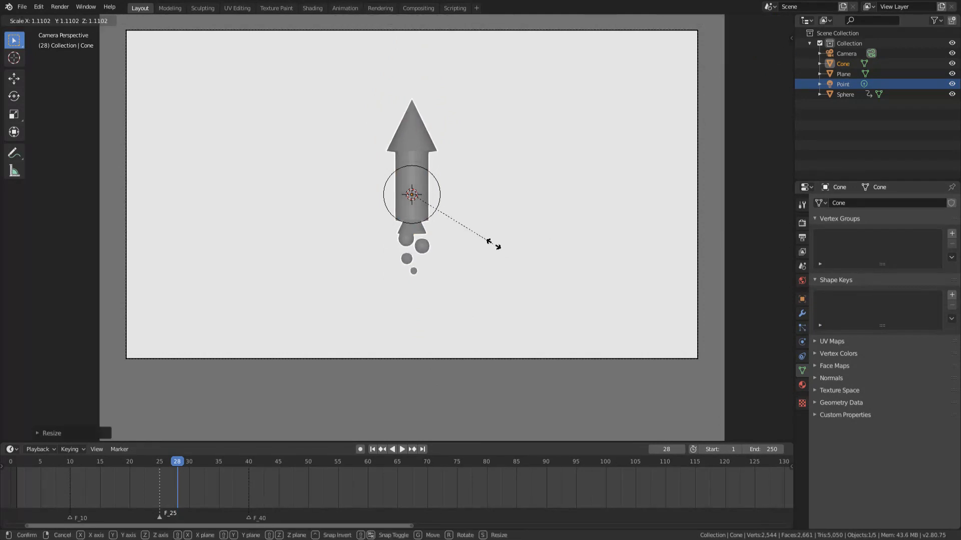
{"action": "left_click", "coordinate": [484, 237]}
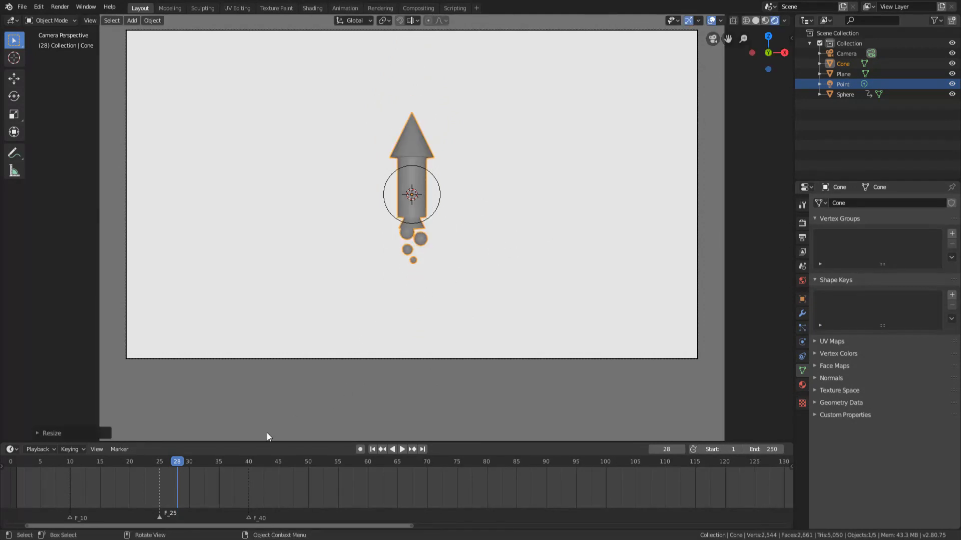
Insert a LocRotScale keyframe for the rocket at frame 26.
{"action": "left_click", "coordinate": [160, 468]}
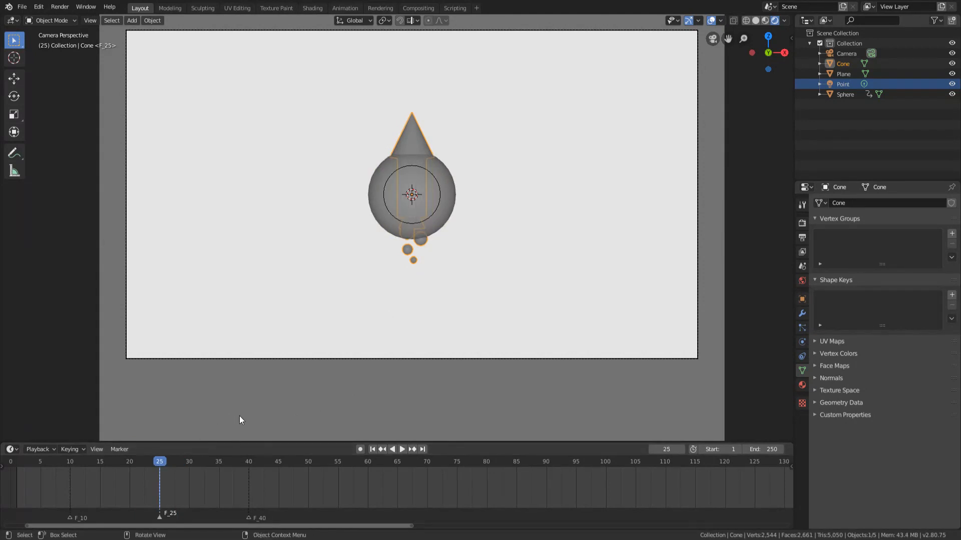
{"action": "key", "text": "Right"}
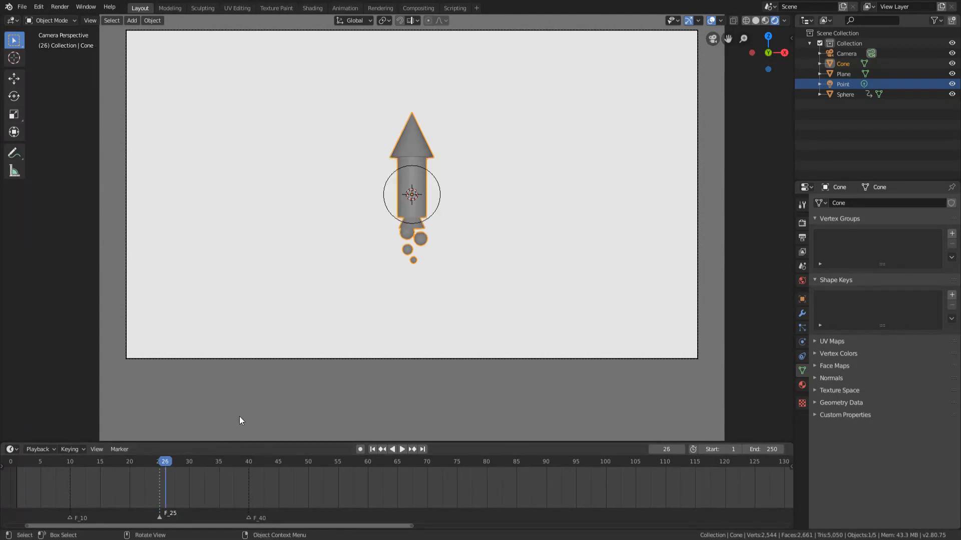
{"action": "key", "text": "Left"}
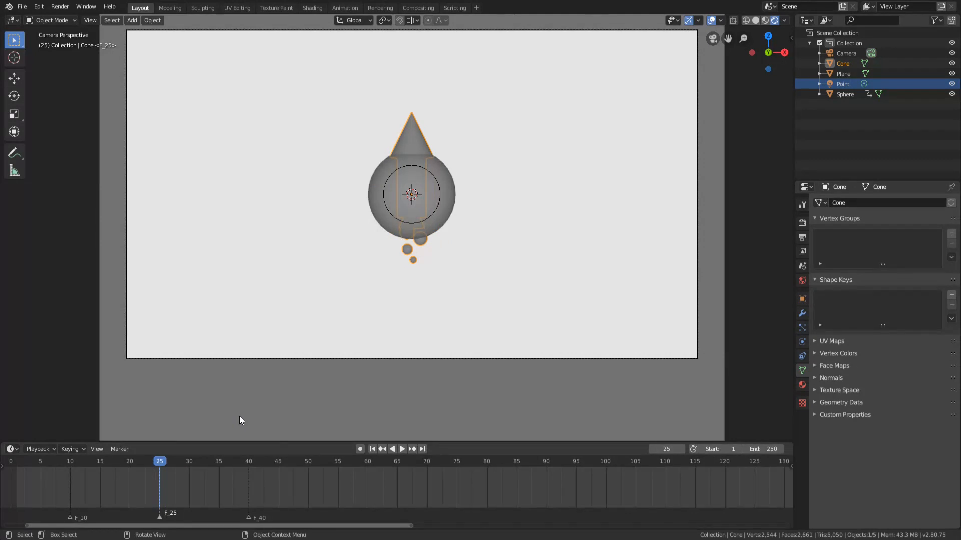
{"action": "key", "text": "Right"}
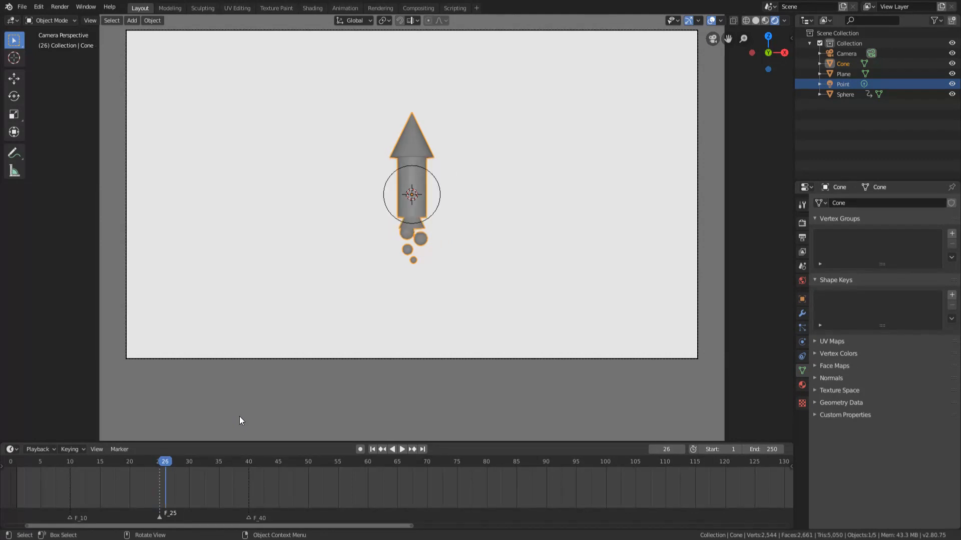
{"action": "key", "text": "i"}
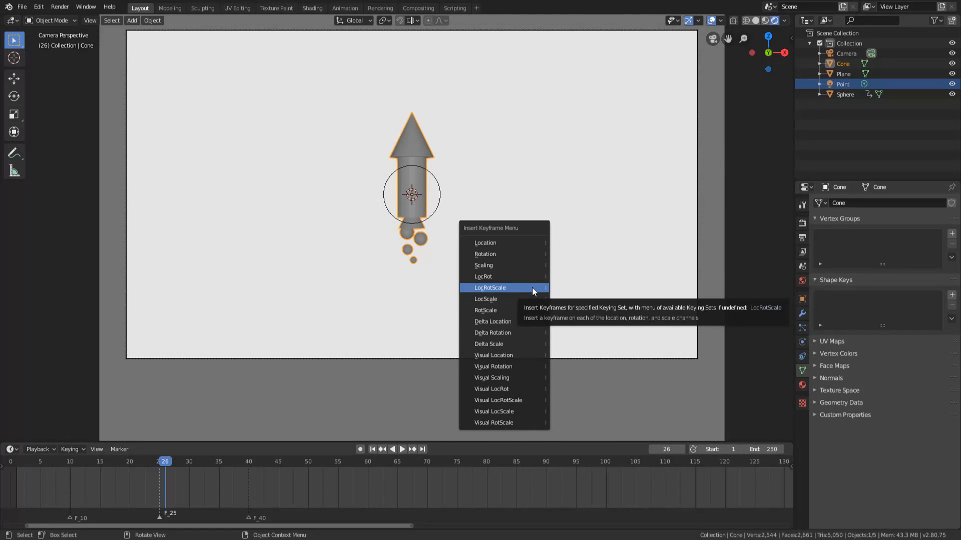
{"action": "left_click", "coordinate": [532, 287]}
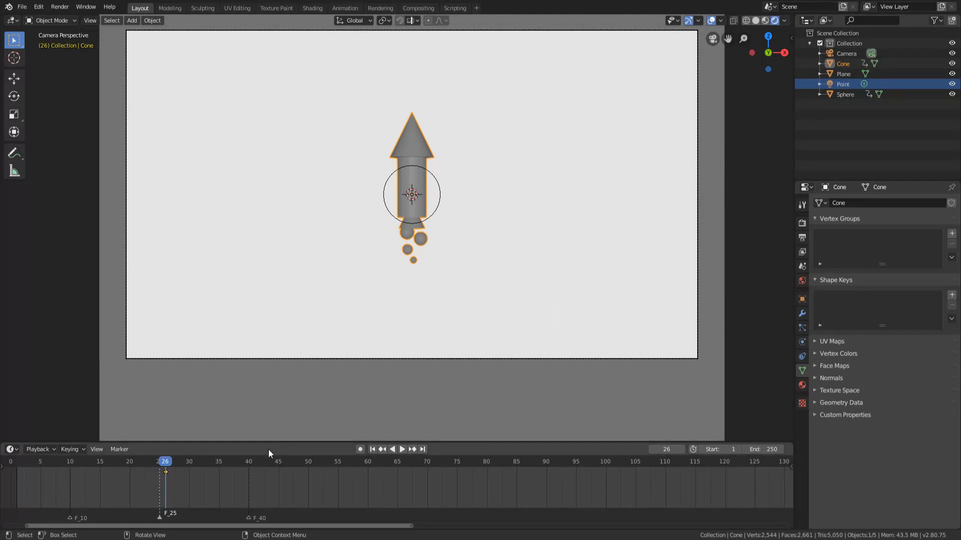
At frame 40, move the rocket up about 3.5 m along Z and insert a LocRotScale keyframe.
{"action": "left_click", "coordinate": [247, 461]}
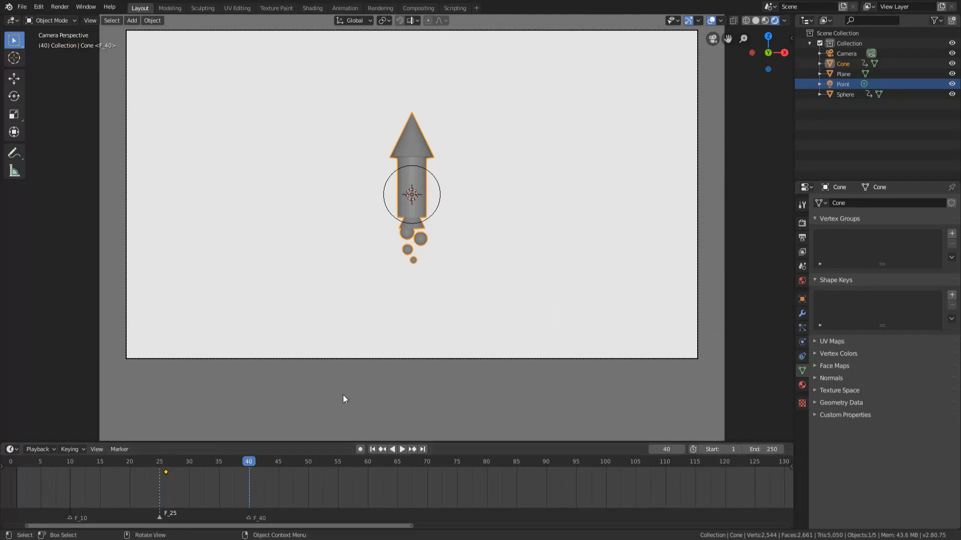
{"action": "scroll", "coordinate": [419, 328], "scroll_direction": "down", "scroll_amount": 2}
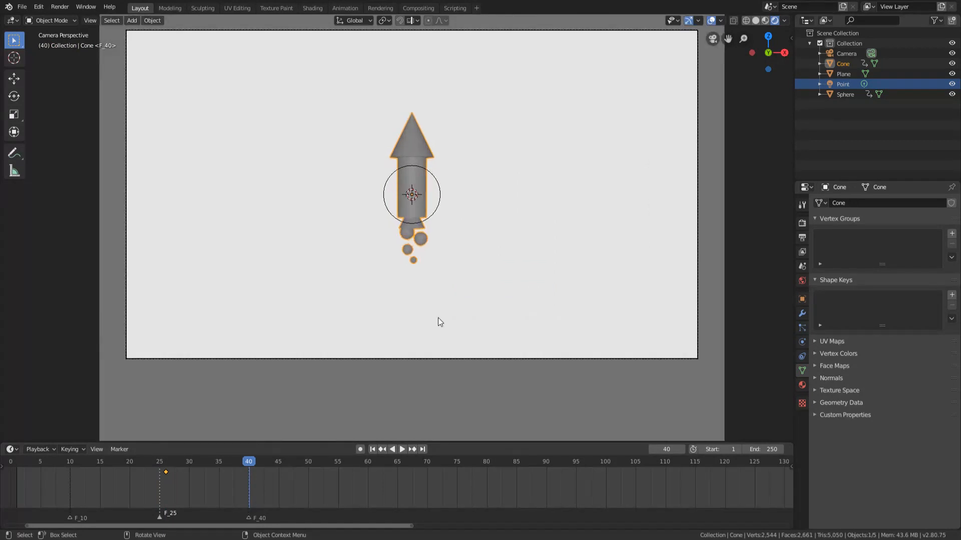
{"action": "scroll", "coordinate": [437, 318], "scroll_direction": "down", "scroll_amount": 1}
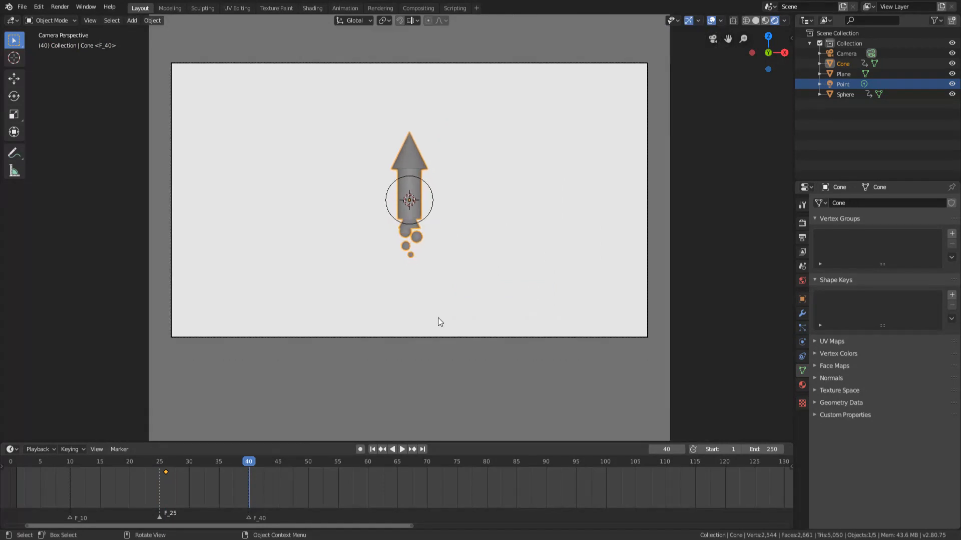
{"action": "key", "text": "g"}
{"action": "key", "text": "z"}
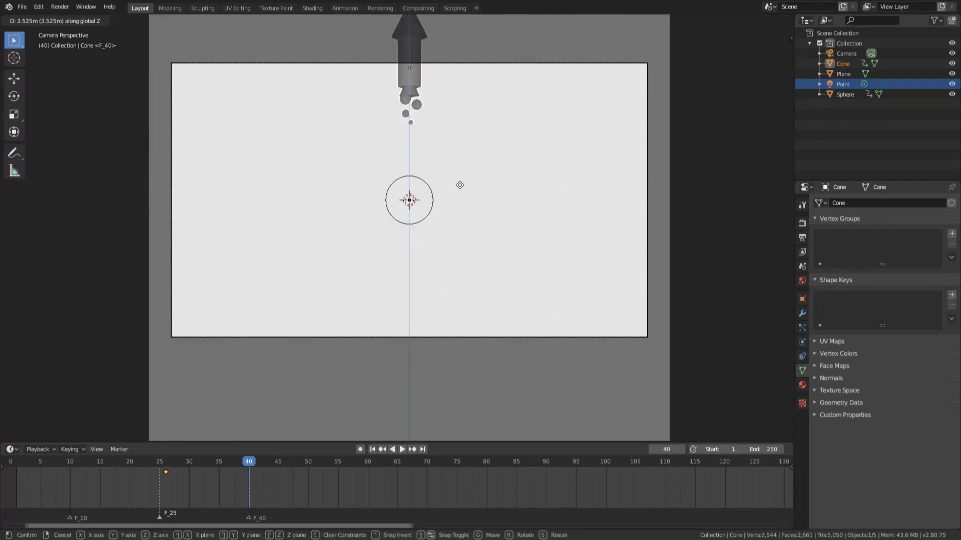
{"action": "left_click", "coordinate": [460, 186]}
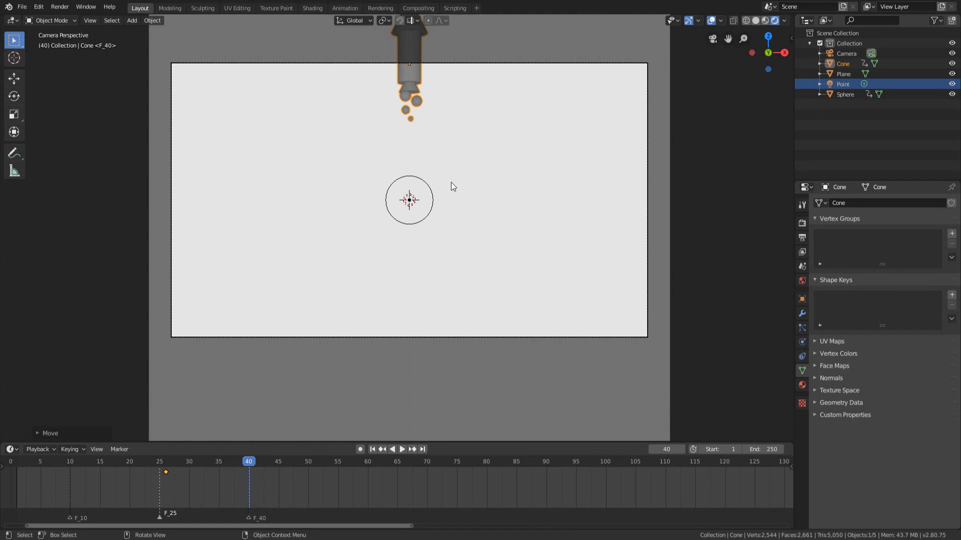
{"action": "key", "text": "i"}
{"action": "left_click", "coordinate": [451, 182]}
At frame 25, scale the rocket to 0 and insert a keyframe for it.
{"action": "left_click", "coordinate": [160, 461]}
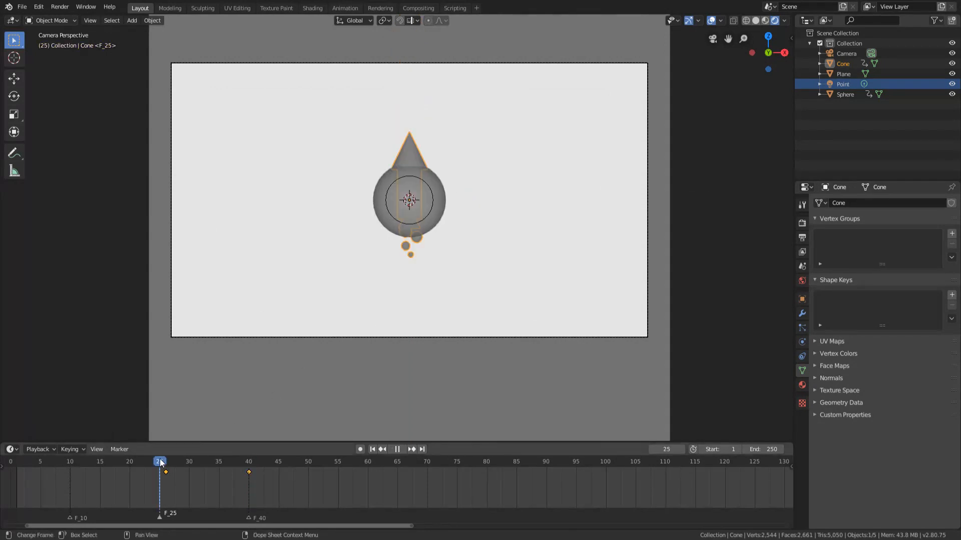
{"action": "key", "text": "s"}
{"action": "key", "text": "0"}
{"action": "key", "text": "Return"}
{"action": "key", "text": "i"}
{"action": "left_click", "coordinate": [361, 361]}
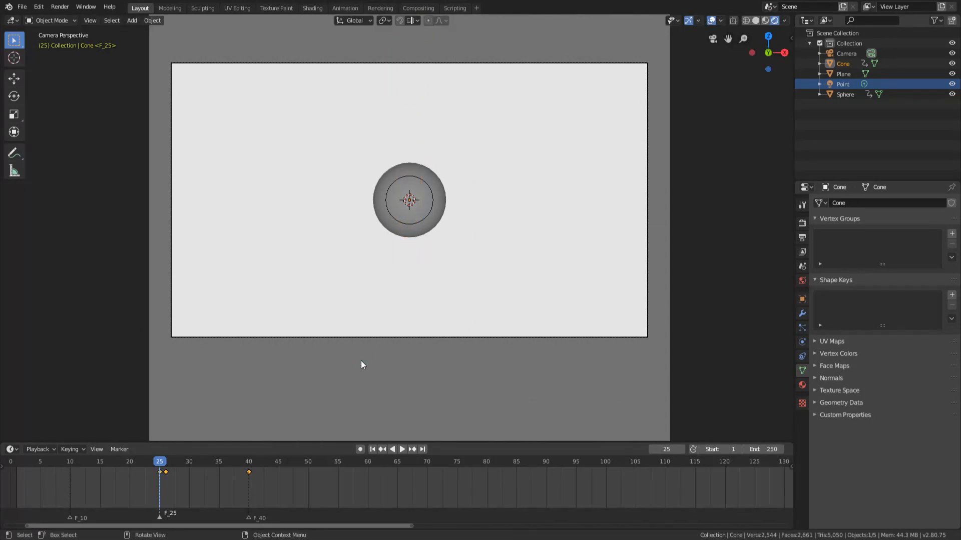
Step through frames 24 to 26 to check the switch from sphere to rocket, and play the animation.
{"action": "key", "text": "Right"}
{"action": "key", "text": "Left"}
{"action": "key", "text": "Left"}
{"action": "key", "text": "Right"}
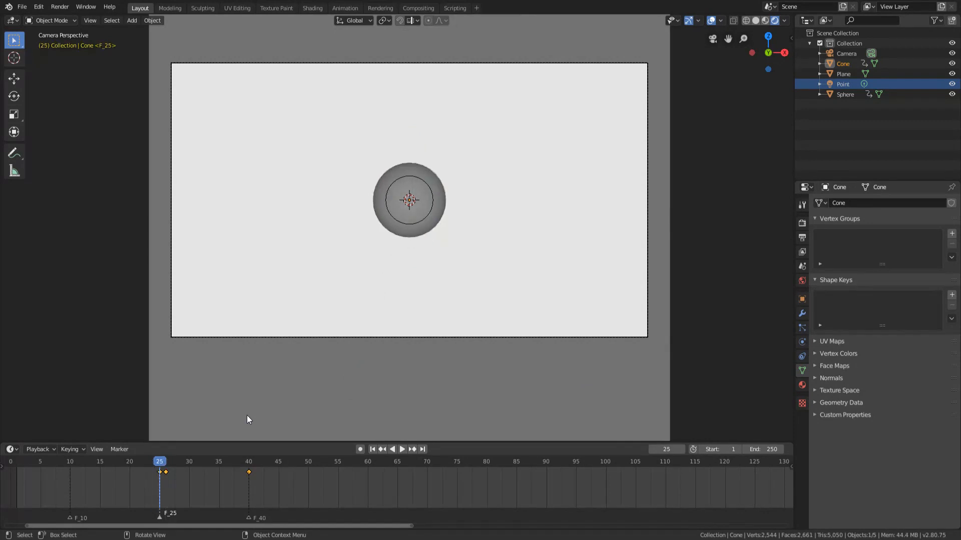
{"action": "key", "text": "Right"}
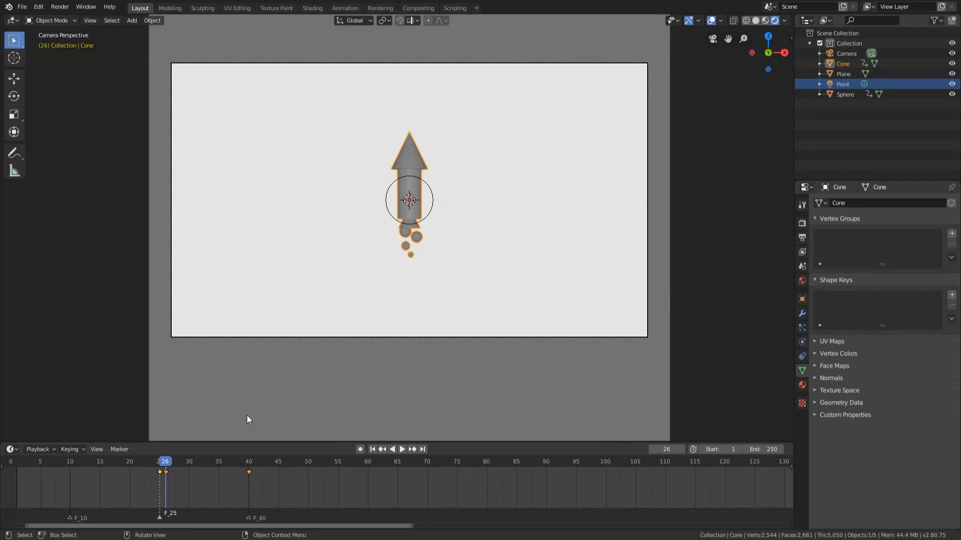
{"action": "key", "text": "shift+ctrl+space"}
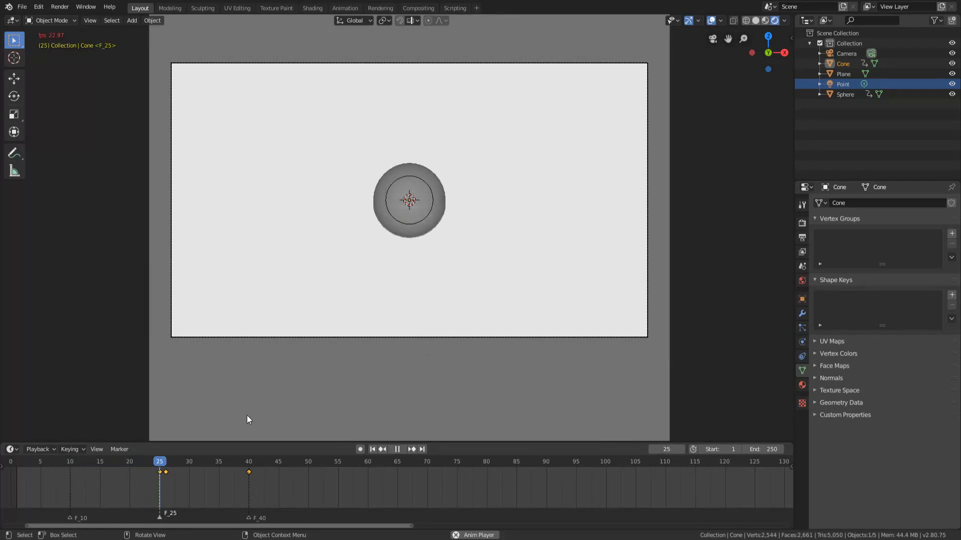
{"action": "key", "text": "shift+ctrl+space"}
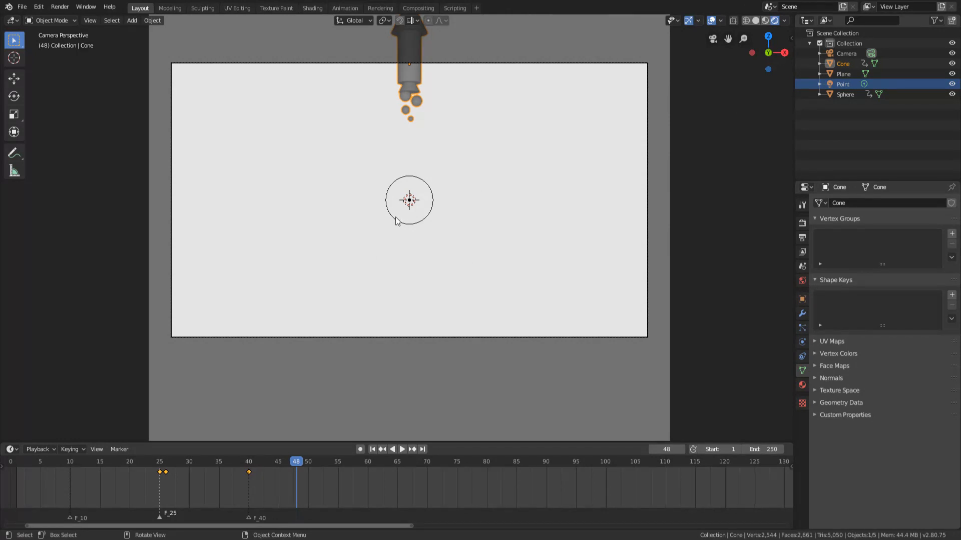
Split the 3D viewport vertically into two areas and change the new one to a Graph Editor.
{"action": "scroll", "coordinate": [477, 217], "scroll_direction": "up", "scroll_amount": 2}
{"action": "scroll", "coordinate": [500, 255], "scroll_direction": "down", "scroll_amount": 1}
{"action": "scroll", "coordinate": [515, 273], "scroll_direction": "down", "scroll_amount": 1}
{"action": "scroll", "coordinate": [695, 154], "scroll_direction": "up", "scroll_amount": 1}
{"action": "scroll", "coordinate": [708, 125], "scroll_direction": "down", "scroll_amount": 1}
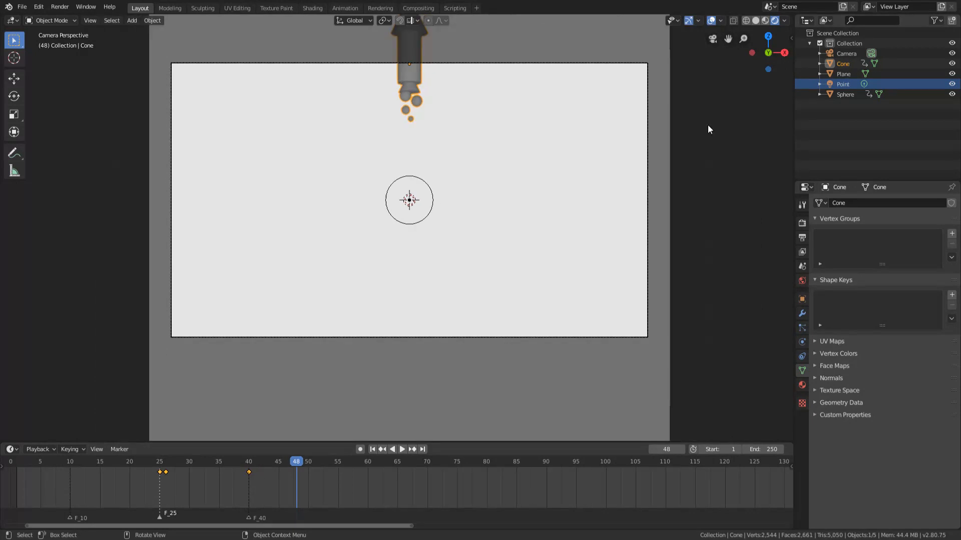
{"action": "scroll", "coordinate": [708, 130], "scroll_direction": "down", "scroll_amount": 1}
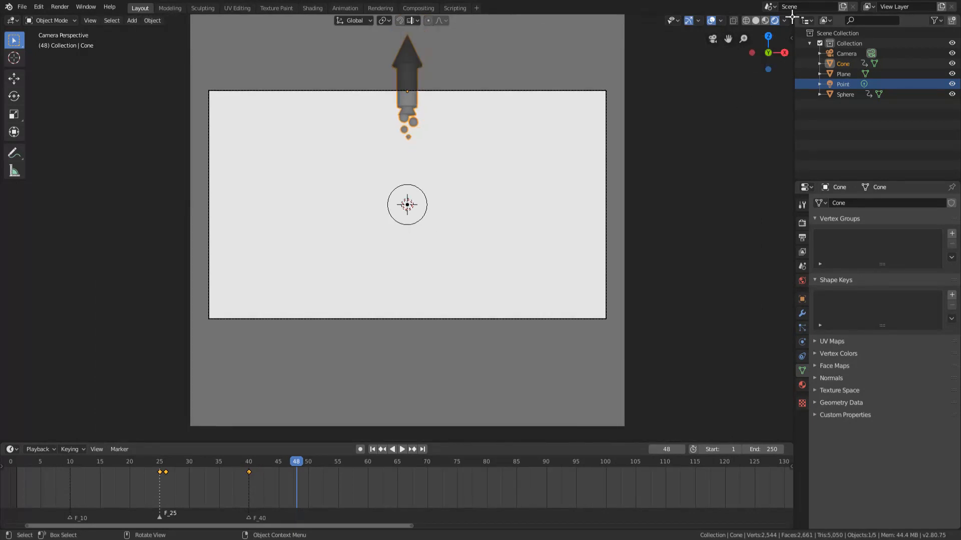
{"action": "left_click_drag", "start_coordinate": [792, 15], "coordinate": [488, 115]}
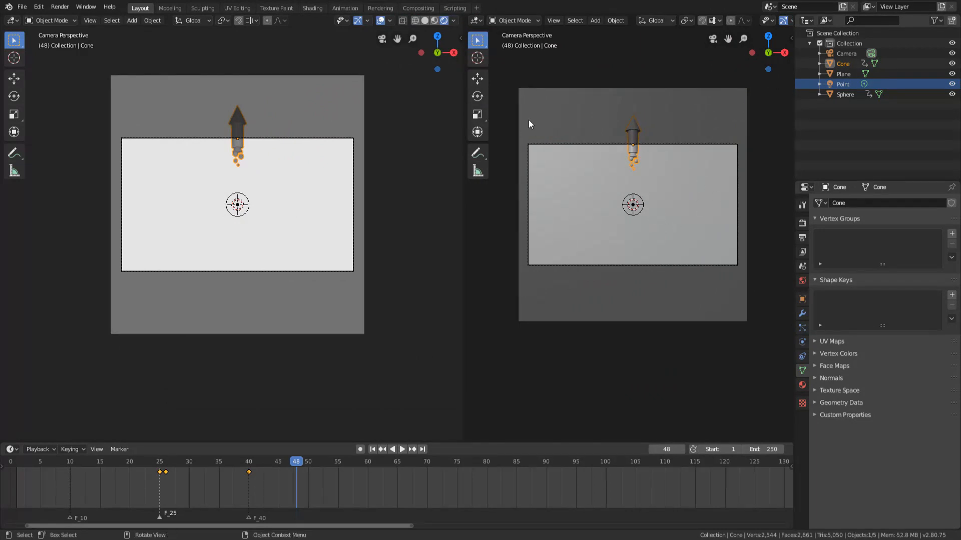
{"action": "scroll", "coordinate": [529, 121], "scroll_direction": "up", "scroll_amount": 1}
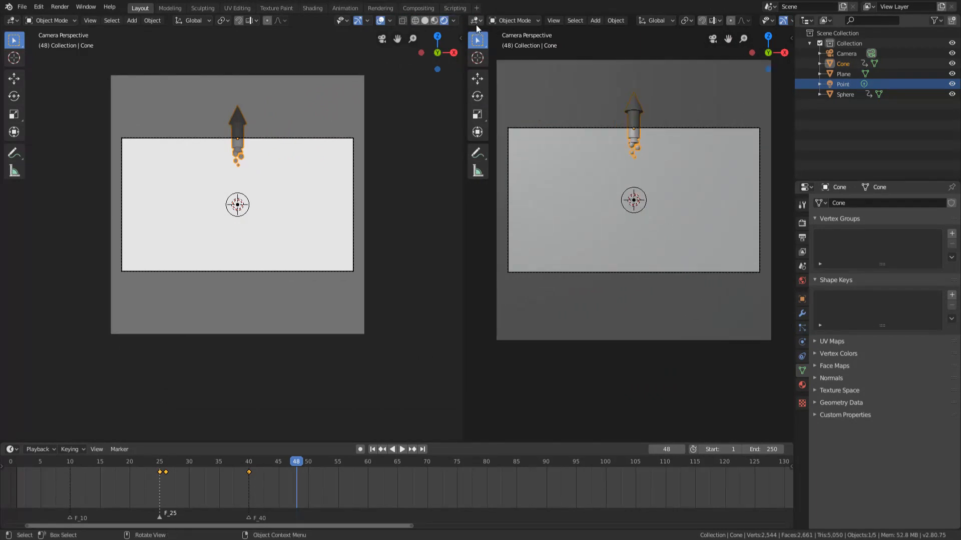
{"action": "key", "text": "alt+a"}
{"action": "left_click", "coordinate": [475, 22]}
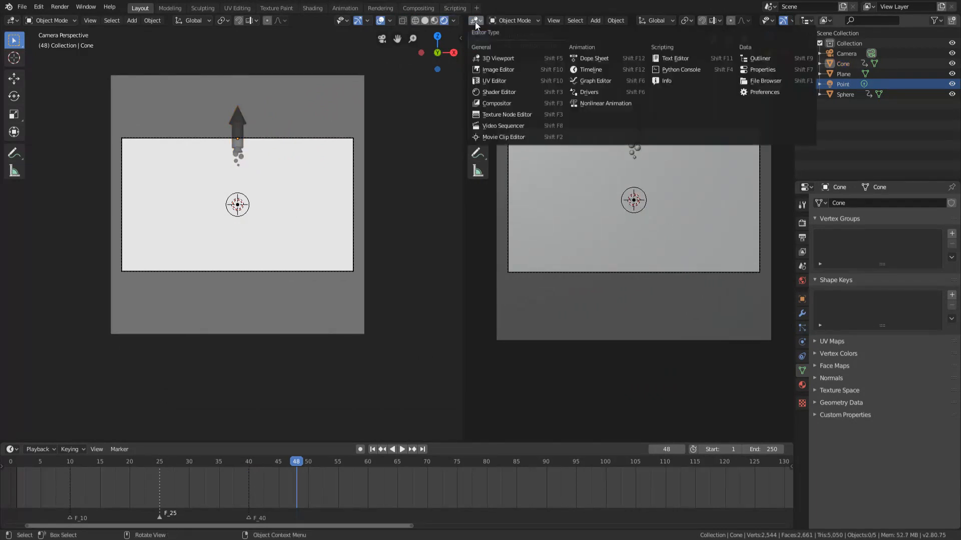
{"action": "left_click", "coordinate": [582, 84]}
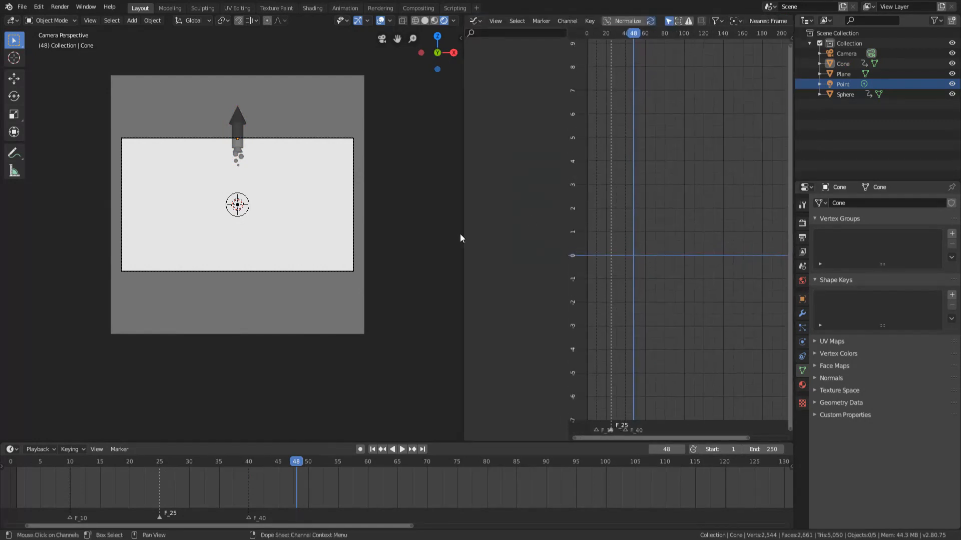
Select the rocket to show its animation curves and turn on Normalize in the Graph Editor.
{"action": "scroll", "coordinate": [275, 172], "scroll_direction": "up", "scroll_amount": 1}
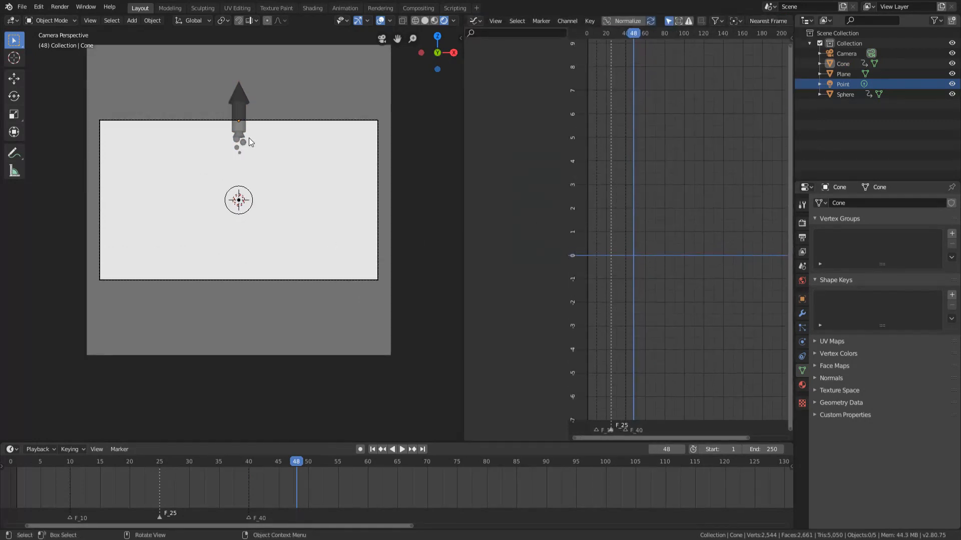
{"action": "left_click", "coordinate": [240, 130]}
{"action": "scroll", "coordinate": [655, 193], "scroll_direction": "up", "scroll_amount": 4}
{"action": "middle_click_drag", "start_coordinate": [657, 251], "coordinate": [677, 251]}
{"action": "left_click", "coordinate": [631, 23]}
{"action": "scroll", "coordinate": [679, 235], "scroll_direction": "up", "scroll_amount": 7}
{"action": "middle_click_drag", "start_coordinate": [672, 292], "coordinate": [693, 284]}
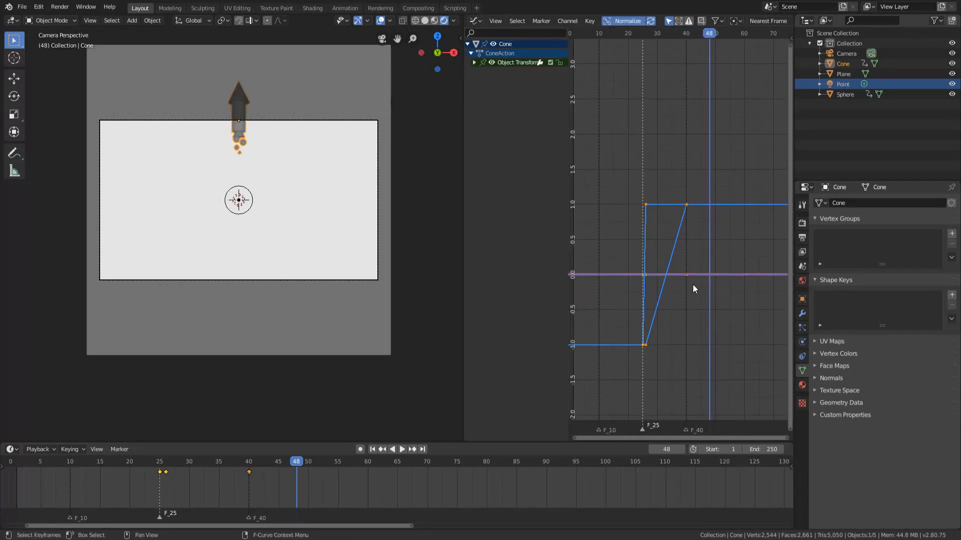
Set the interpolation mode of all the rocket's keyframes to Bezier.
{"action": "key", "text": "alt+a"}
{"action": "key", "text": "a"}
{"action": "left_click", "coordinate": [585, 22]}
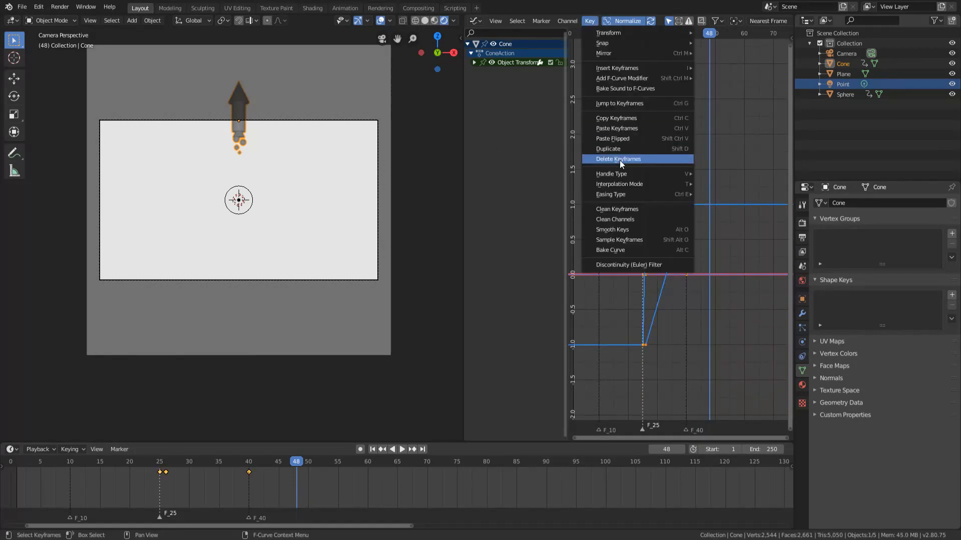
{"action": "mouse_move", "coordinate": [628, 184]}
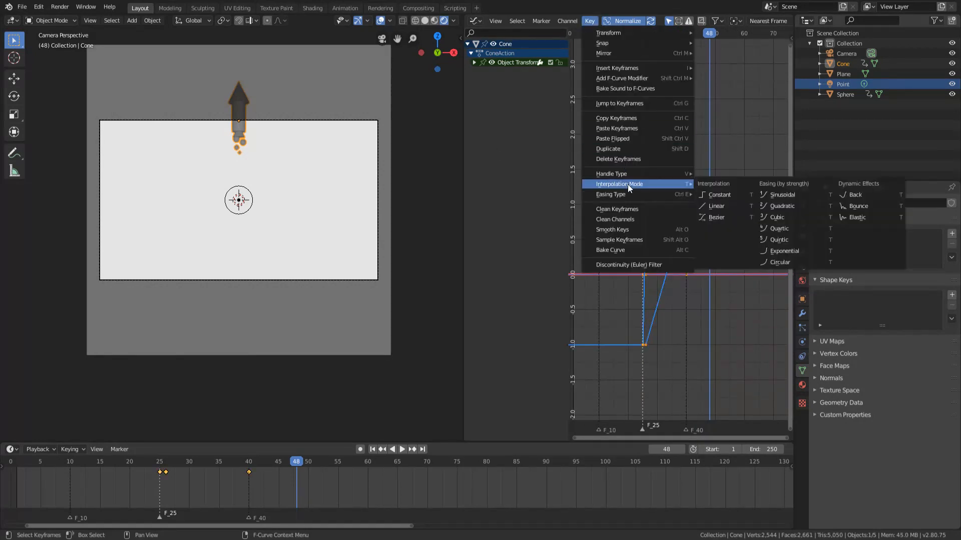
{"action": "left_click", "coordinate": [713, 217]}
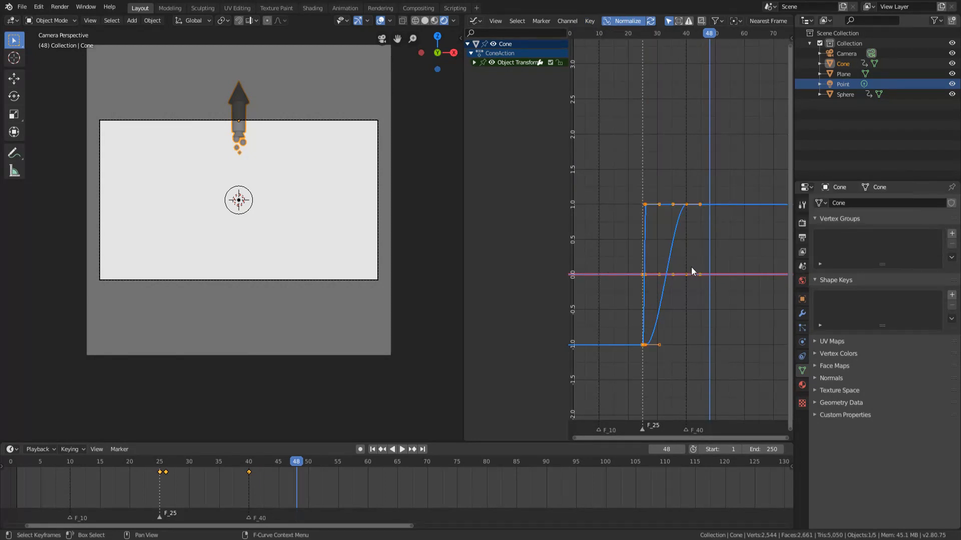
Circle-select the rocket's frame 40 keyframes and lengthen their handles along X so the rise starts fast and eases out.
{"action": "left_click", "coordinate": [650, 300]}
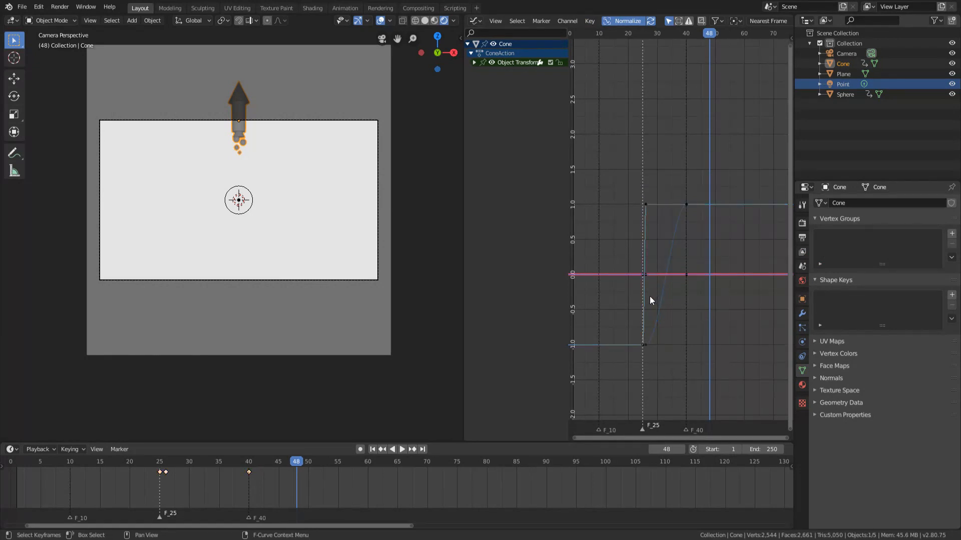
{"action": "middle_click_drag", "start_coordinate": [686, 336], "coordinate": [680, 330]}
{"action": "scroll", "coordinate": [717, 230], "scroll_direction": "up", "scroll_amount": 3}
{"action": "middle_click_drag", "start_coordinate": [704, 225], "coordinate": [696, 264]}
{"action": "key", "text": "c"}
{"action": "left_click", "coordinate": [665, 229]}
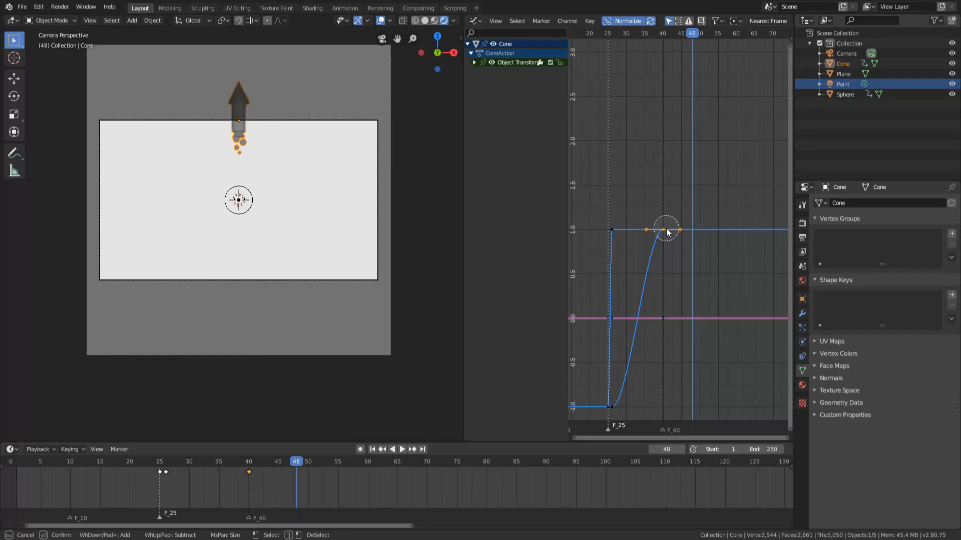
{"action": "right_click", "coordinate": [665, 237]}
{"action": "scroll", "coordinate": [688, 260], "scroll_direction": "up", "scroll_amount": 1}
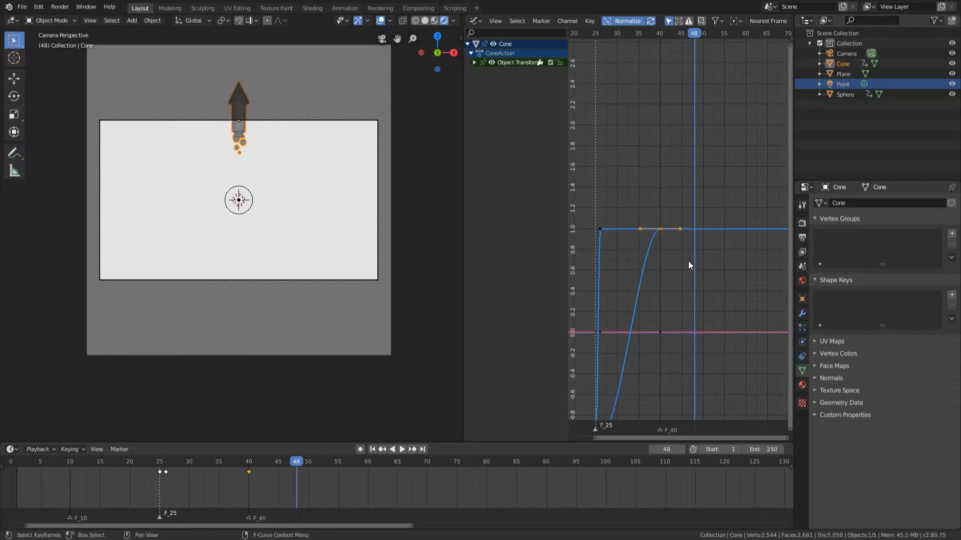
{"action": "key", "text": "c"}
{"action": "right_click", "coordinate": [659, 235]}
{"action": "key", "text": "c"}
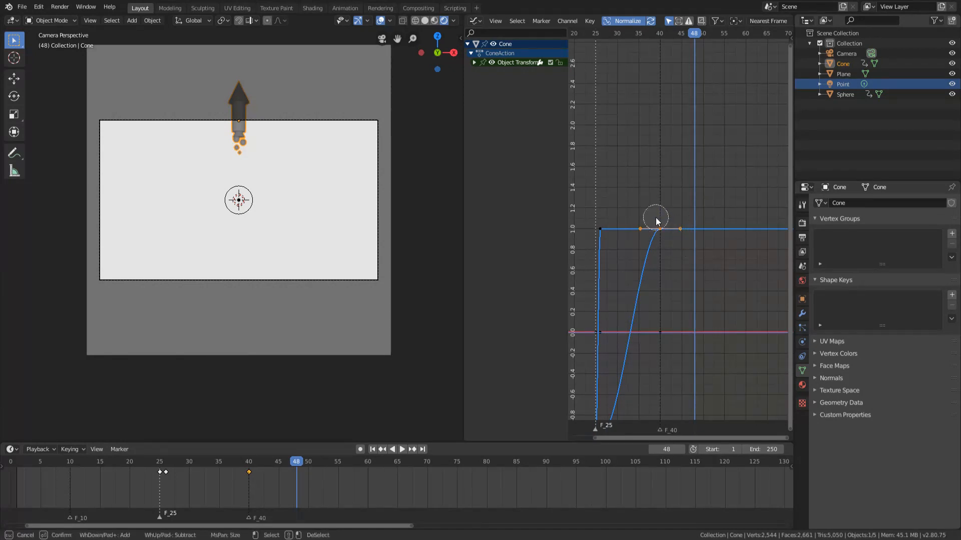
{"action": "right_click", "coordinate": [660, 233]}
{"action": "scroll", "coordinate": [687, 243], "scroll_direction": "down", "scroll_amount": 3}
{"action": "scroll", "coordinate": [703, 243], "scroll_direction": "up", "scroll_amount": 2}
{"action": "key", "text": "s"}
{"action": "key", "text": "x"}
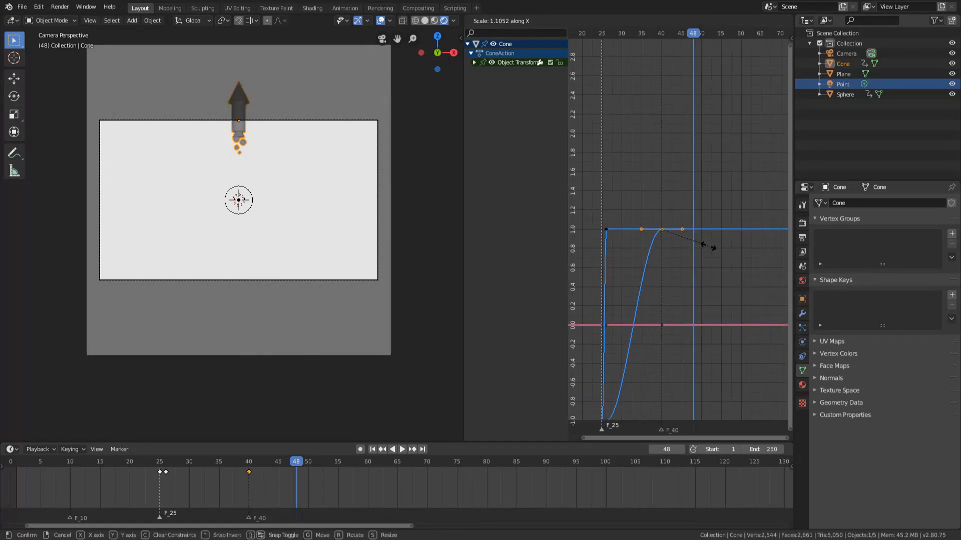
{"action": "left_click", "coordinate": [666, 256]}
{"action": "scroll", "coordinate": [636, 257], "scroll_direction": "down", "scroll_amount": 3}
{"action": "middle_click_drag", "start_coordinate": [634, 254], "coordinate": [663, 231]}
{"action": "scroll", "coordinate": [665, 230], "scroll_direction": "up", "scroll_amount": 1}
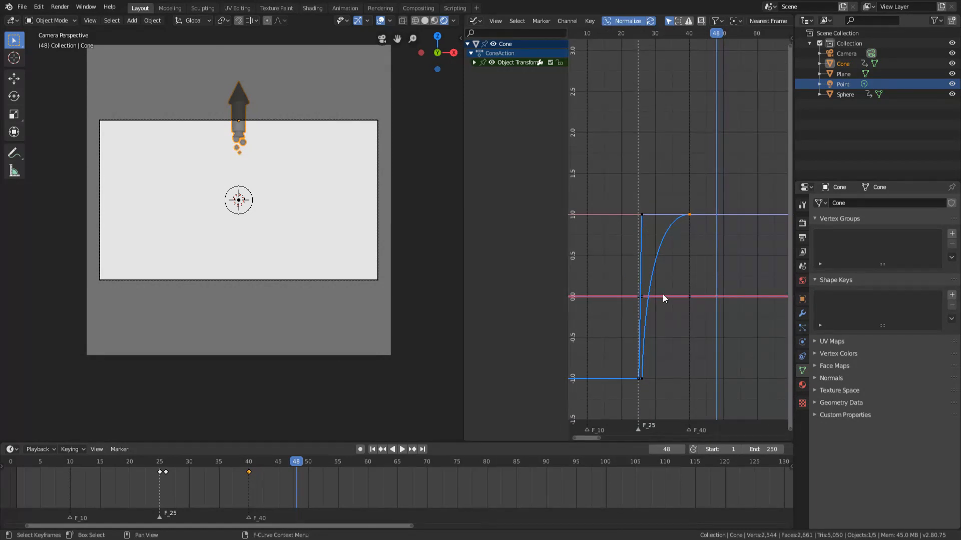
Play the animation repeatedly from shortly before frame 25 to check the rocket's eased rise.
{"action": "left_click", "coordinate": [626, 35]}
{"action": "key", "text": "space"}
{"action": "left_click", "coordinate": [622, 31]}
{"action": "left_click", "coordinate": [622, 31]}
{"action": "left_click", "coordinate": [622, 31]}
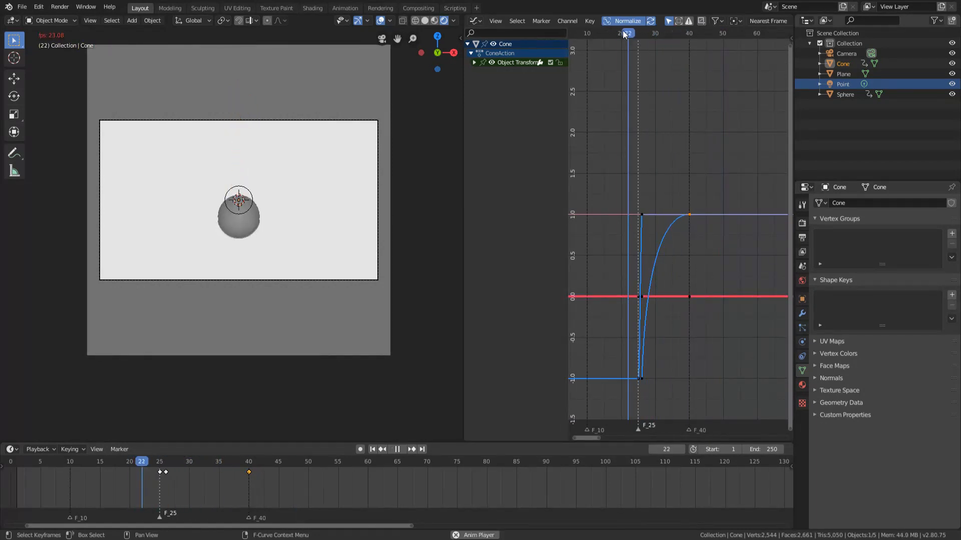
End the playback check, go to frame 16 and select the sphere, framing all its animation curves.
{"action": "left_click", "coordinate": [622, 31]}
{"action": "key", "text": "space"}
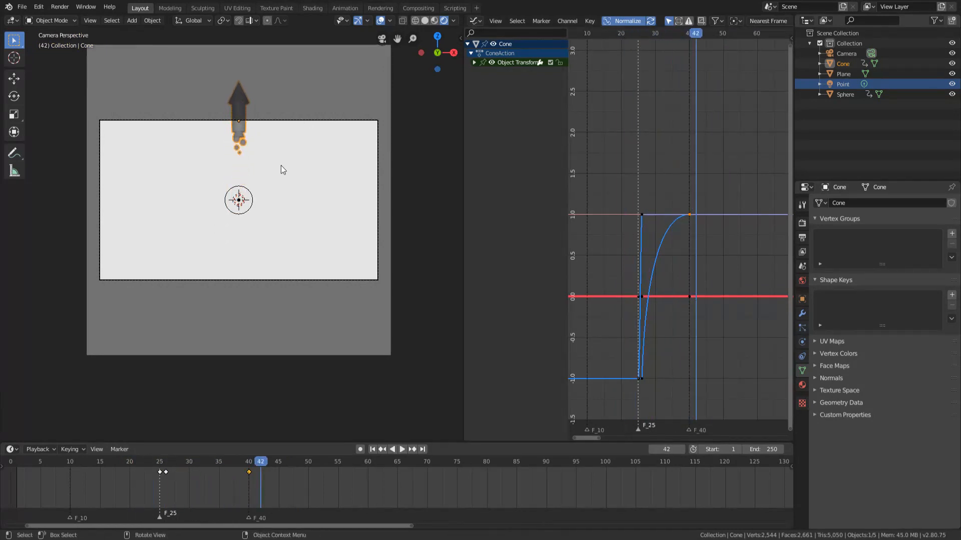
{"action": "left_click", "coordinate": [608, 31]}
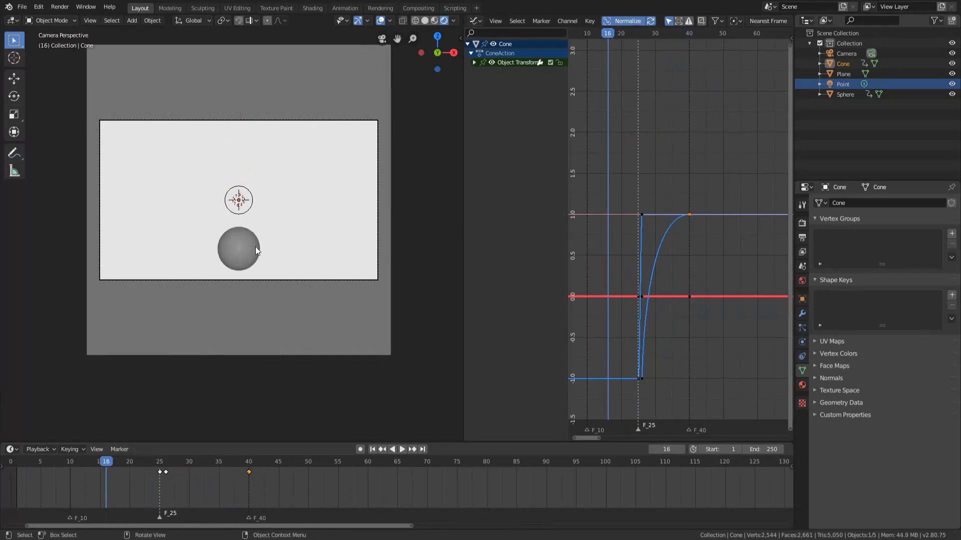
{"action": "left_click", "coordinate": [241, 255]}
{"action": "key", "text": "Home"}
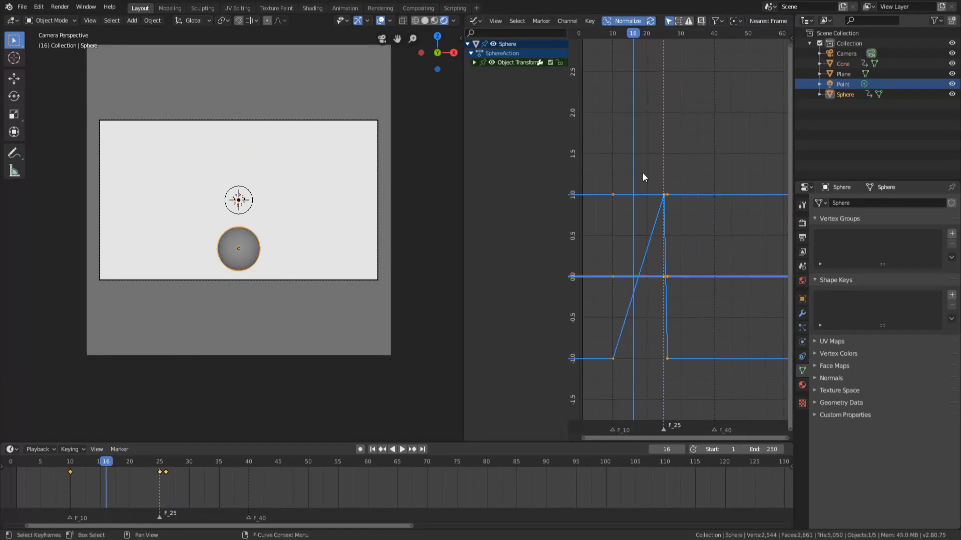
Set the interpolation mode of all the sphere's keyframes to Bezier.
{"action": "key", "text": "alt+a"}
{"action": "key", "text": "a"}
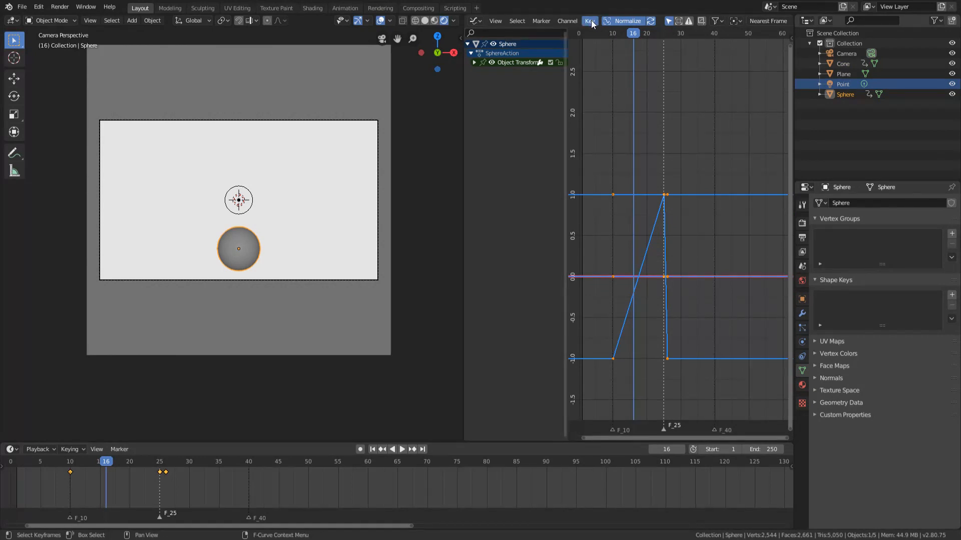
{"action": "left_click", "coordinate": [590, 21]}
{"action": "mouse_move", "coordinate": [623, 186]}
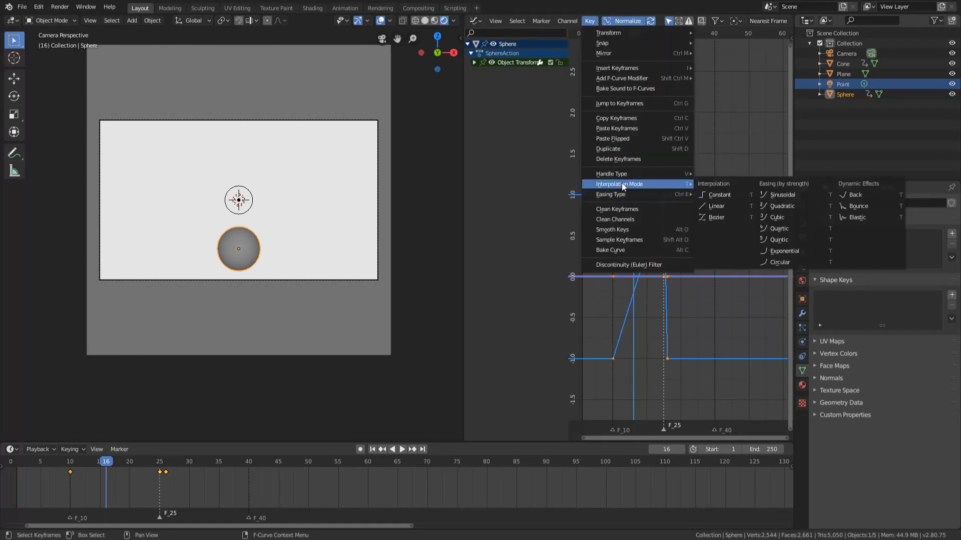
{"action": "left_click", "coordinate": [706, 217]}
{"action": "left_click", "coordinate": [674, 275]}
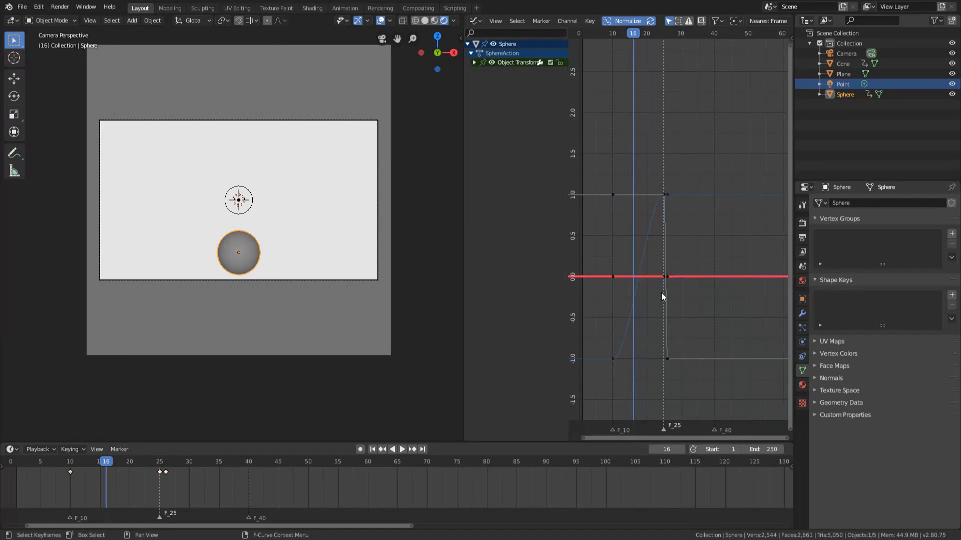
Circle-select the sphere's frame 10 keyframes and lengthen their handles along X so the rise starts slowly and accelerates.
{"action": "middle_click_drag", "start_coordinate": [662, 296], "coordinate": [671, 259]}
{"action": "key", "text": "c"}
{"action": "left_click_drag", "start_coordinate": [626, 325], "coordinate": [624, 155]}
{"action": "right_click", "coordinate": [624, 155]}
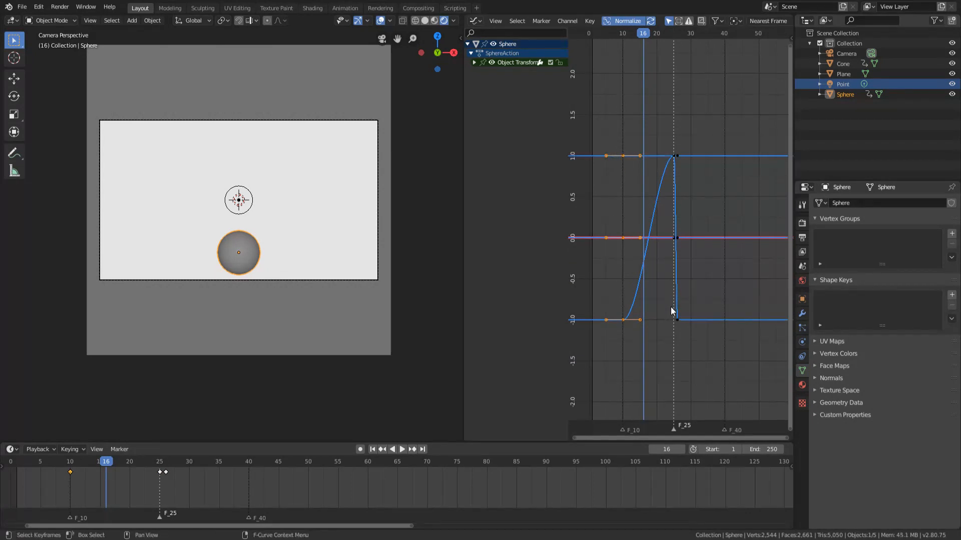
{"action": "key", "text": "s"}
{"action": "key", "text": "x"}
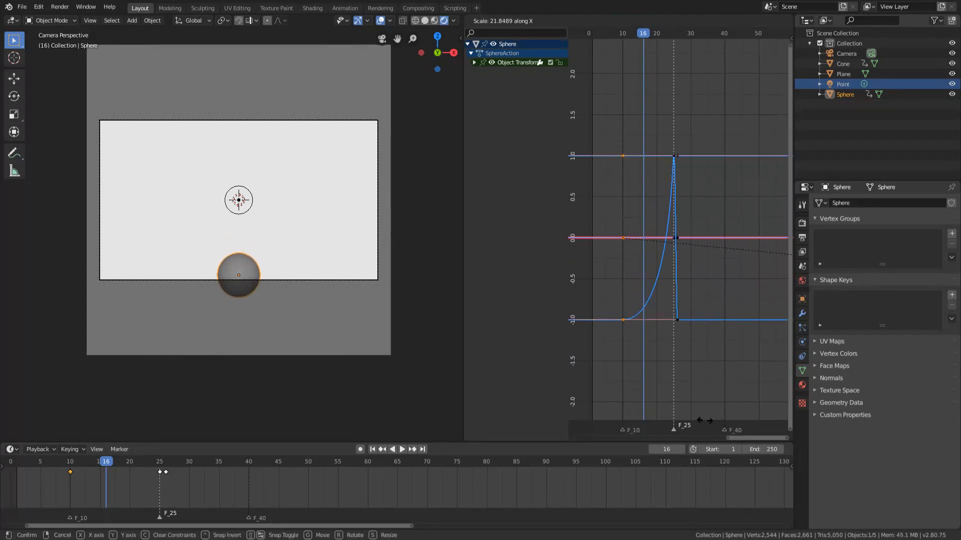
{"action": "left_click", "coordinate": [705, 420]}
Play the animation repeatedly from about frame 9 to check the sphere's accelerating rise into the rocket cut.
{"action": "left_click_drag", "start_coordinate": [633, 35], "coordinate": [587, 97]}
{"action": "key", "text": "space"}
{"action": "key", "text": "space"}
{"action": "left_click_drag", "start_coordinate": [643, 37], "coordinate": [622, 33]}
{"action": "left_click", "coordinate": [618, 34]}
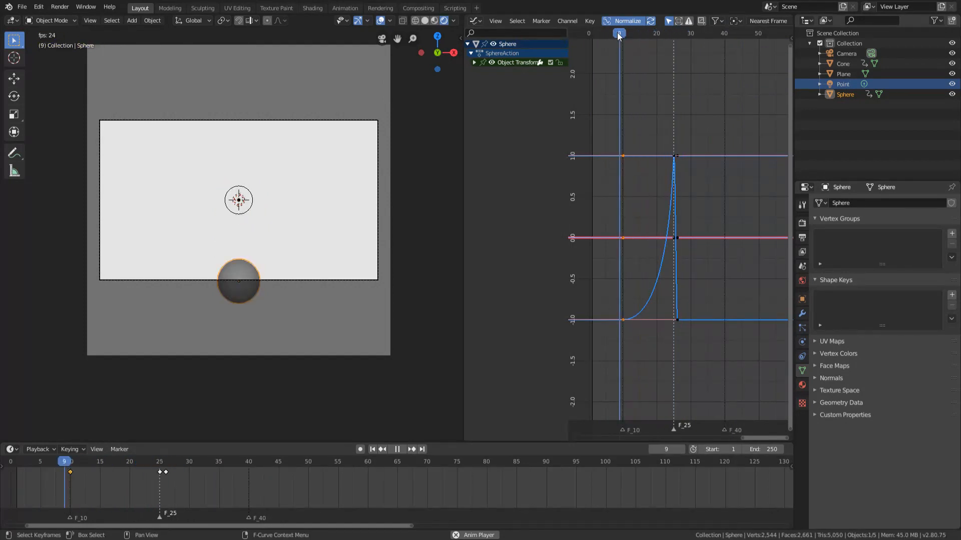
{"action": "left_click", "coordinate": [618, 34]}
{"action": "left_click", "coordinate": [618, 34]}
{"action": "left_click", "coordinate": [618, 33]}
{"action": "left_click", "coordinate": [618, 33]}
{"action": "left_click", "coordinate": [617, 33]}
{"action": "left_click", "coordinate": [617, 33]}
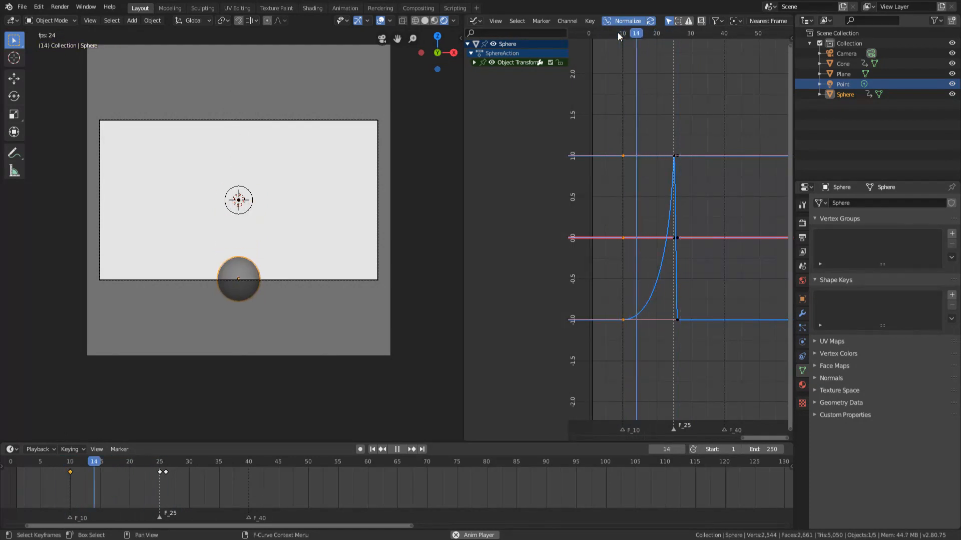
{"action": "key", "text": "space"}
Switch back and forth between frames 25 and 26 to compare the sphere's shape and position with the rocket's.
{"action": "scroll", "coordinate": [240, 252], "scroll_direction": "up", "scroll_amount": 1}
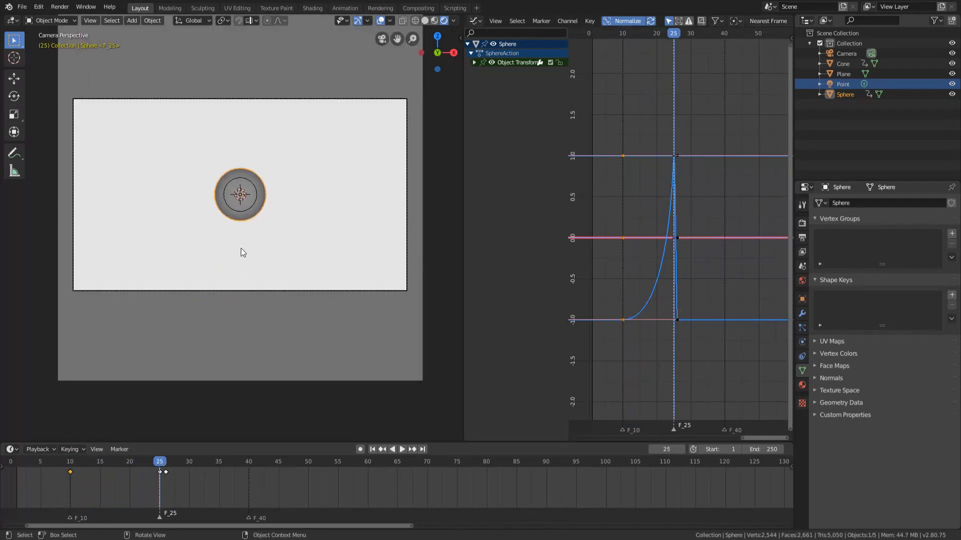
{"action": "key", "text": "Right"}
{"action": "key", "text": "Left"}
{"action": "key", "text": "Right"}
{"action": "key", "text": "Left"}
{"action": "key", "text": "Right"}
{"action": "key", "text": "Left"}
At frame 25, stretch the sphere along Z into a tall ellipsoid and scale it down uniformly to a rocket-like width.
{"action": "scroll", "coordinate": [144, 163], "scroll_direction": "up", "scroll_amount": 4}
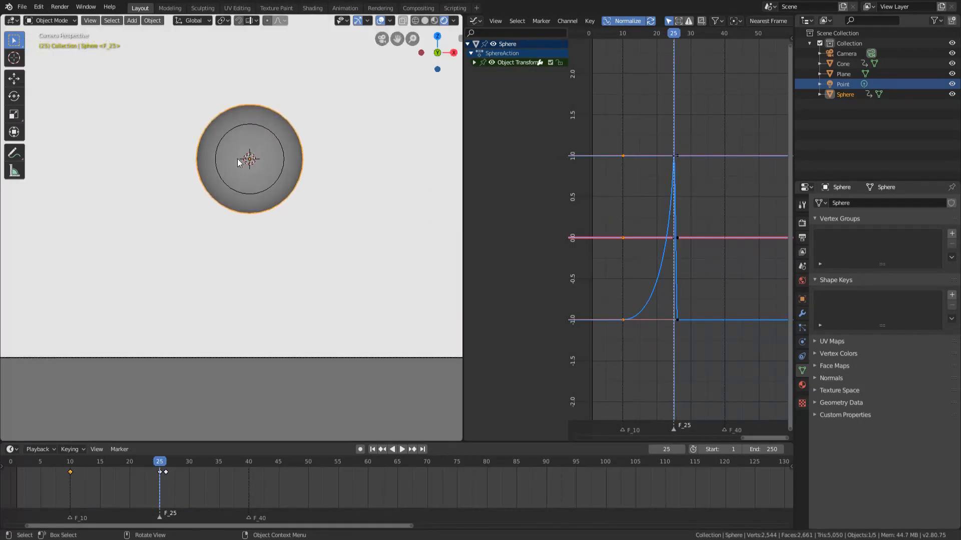
{"action": "scroll", "coordinate": [625, 231], "scroll_direction": "up", "scroll_amount": 12}
{"action": "middle_click_drag", "start_coordinate": [590, 125], "coordinate": [701, 214]}
{"action": "scroll", "coordinate": [620, 225], "scroll_direction": "up", "scroll_amount": 7}
{"action": "scroll", "coordinate": [640, 244], "scroll_direction": "down", "scroll_amount": 5}
{"action": "scroll", "coordinate": [226, 209], "scroll_direction": "down", "scroll_amount": 4}
{"action": "scroll", "coordinate": [299, 203], "scroll_direction": "up", "scroll_amount": 3}
{"action": "scroll", "coordinate": [298, 190], "scroll_direction": "down", "scroll_amount": 2}
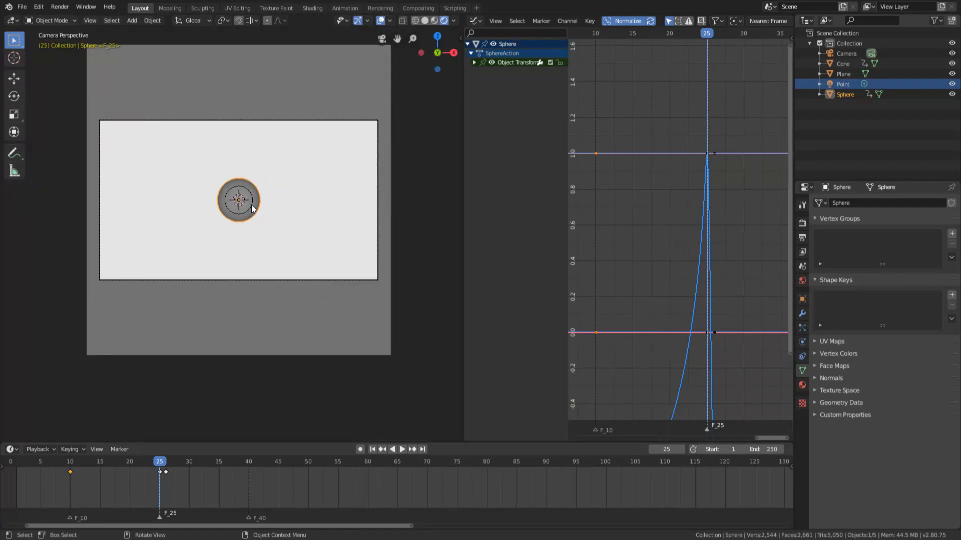
{"action": "scroll", "coordinate": [299, 191], "scroll_direction": "up", "scroll_amount": 3}
{"action": "key", "text": "s"}
{"action": "key", "text": "z"}
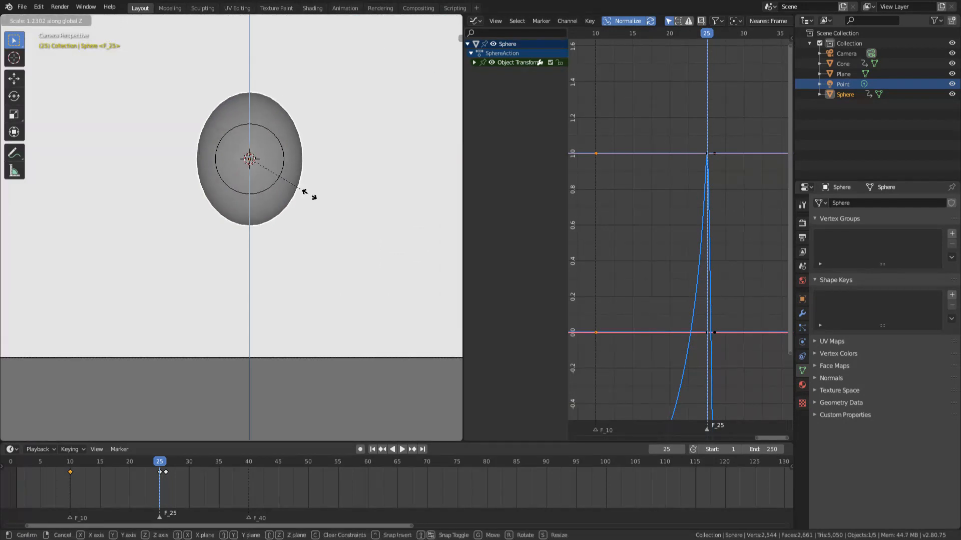
{"action": "left_click", "coordinate": [343, 202]}
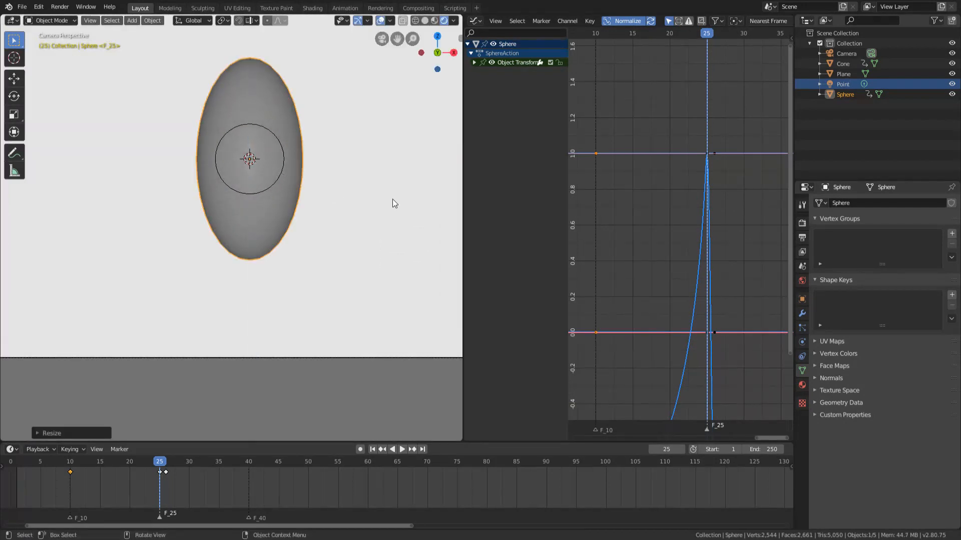
{"action": "key", "text": "s"}
{"action": "left_click", "coordinate": [323, 178]}
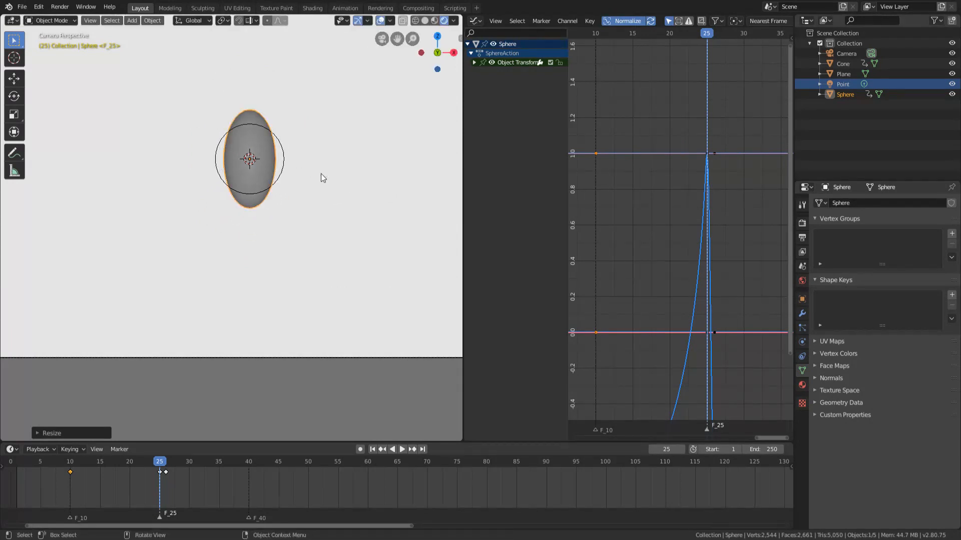
Lower the stretched sphere along Z, elongate it further vertically and nudge its position slightly.
{"action": "key", "text": "g"}
{"action": "key", "text": "z"}
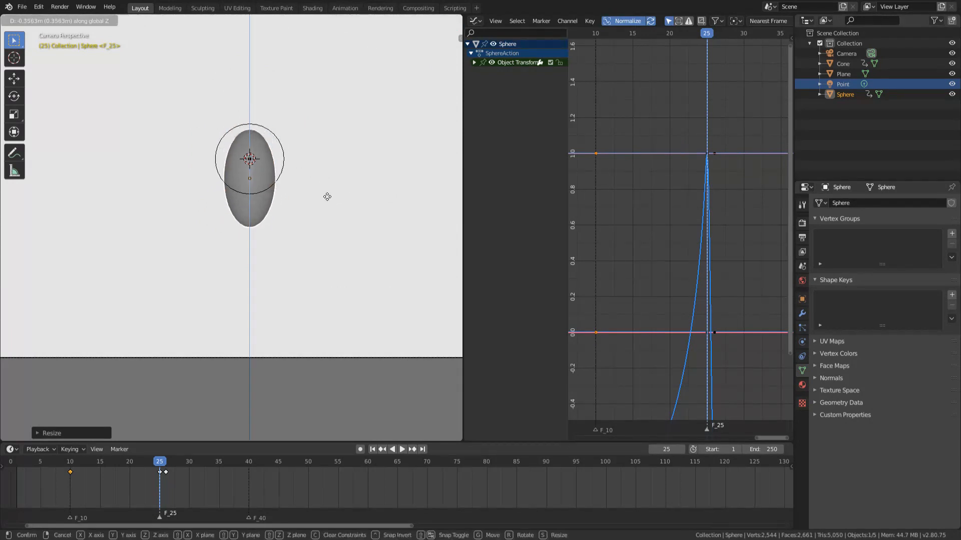
{"action": "left_click", "coordinate": [330, 202]}
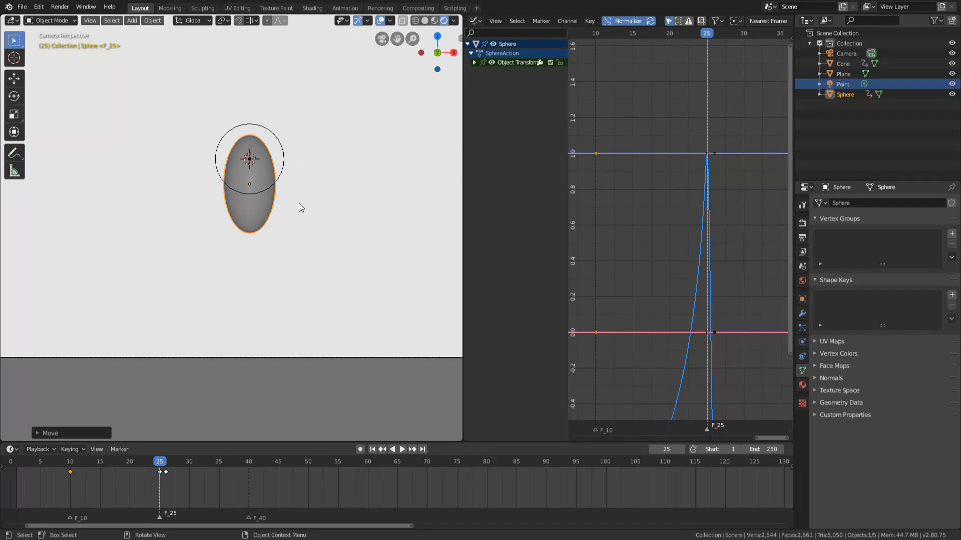
{"action": "key", "text": "s"}
{"action": "key", "text": "z"}
{"action": "left_click", "coordinate": [311, 209]}
{"action": "key", "text": "g"}
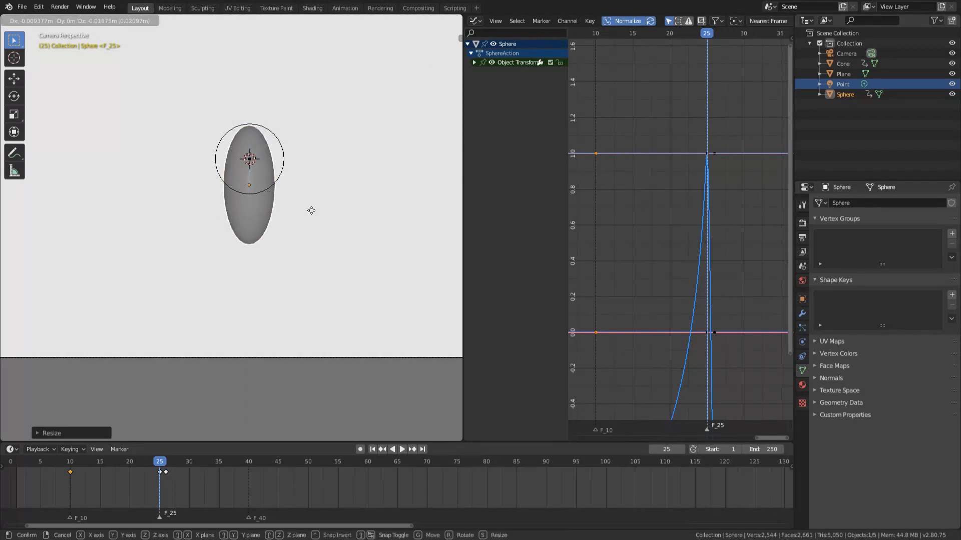
{"action": "left_click", "coordinate": [312, 214]}
Insert a LocRotScale keyframe for the stretched sphere at frame 25 and frame its curves.
{"action": "scroll", "coordinate": [303, 182], "scroll_direction": "down", "scroll_amount": 3}
{"action": "scroll", "coordinate": [302, 183], "scroll_direction": "up", "scroll_amount": 2}
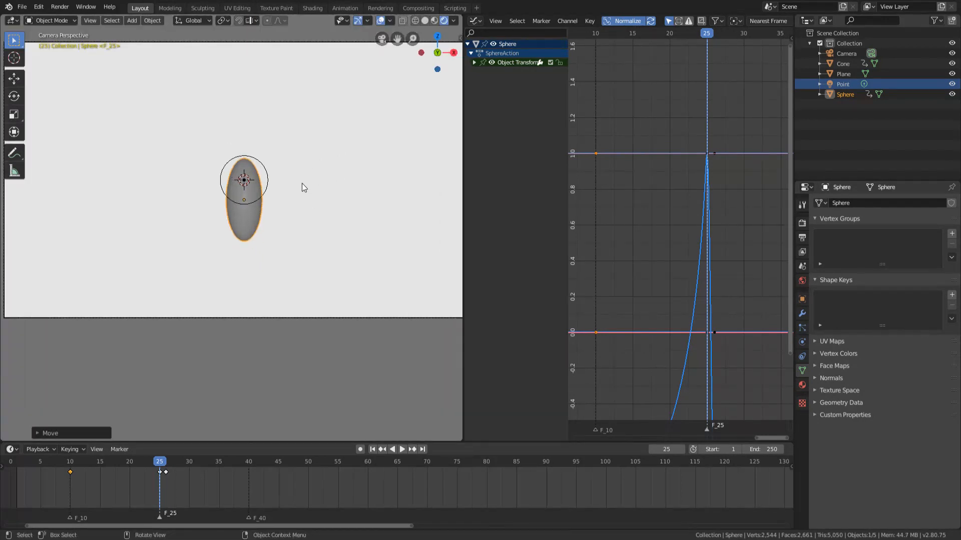
{"action": "scroll", "coordinate": [302, 183], "scroll_direction": "up", "scroll_amount": 1}
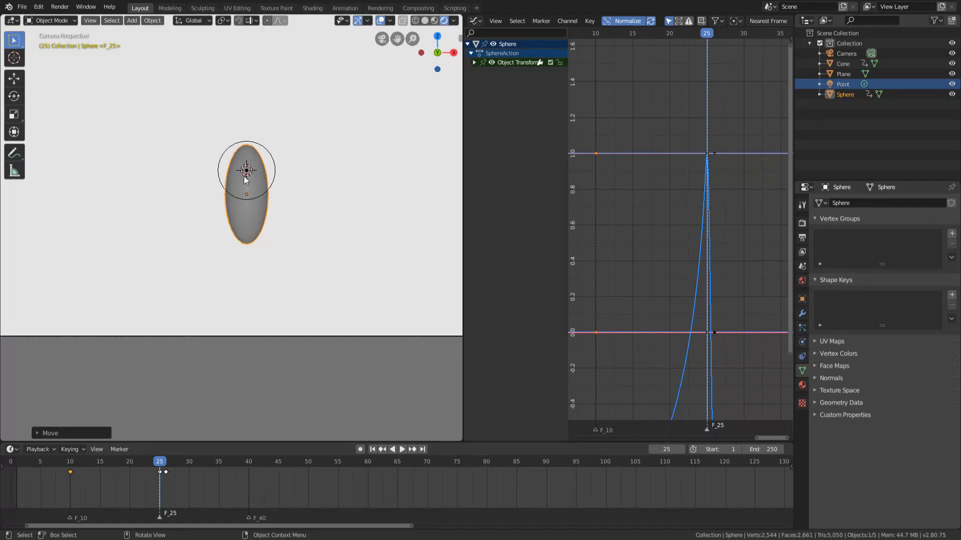
{"action": "key", "text": "i"}
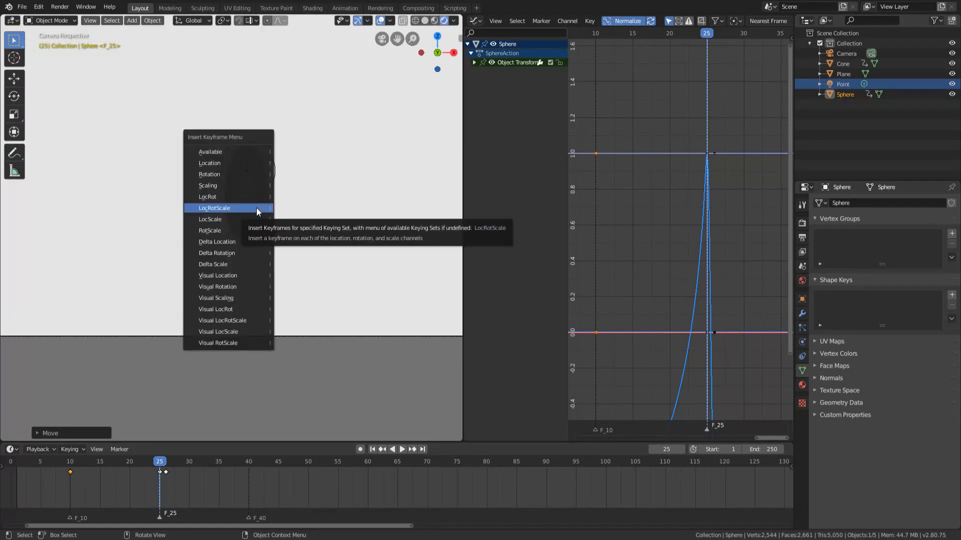
{"action": "left_click", "coordinate": [254, 208]}
{"action": "key", "text": "Home"}
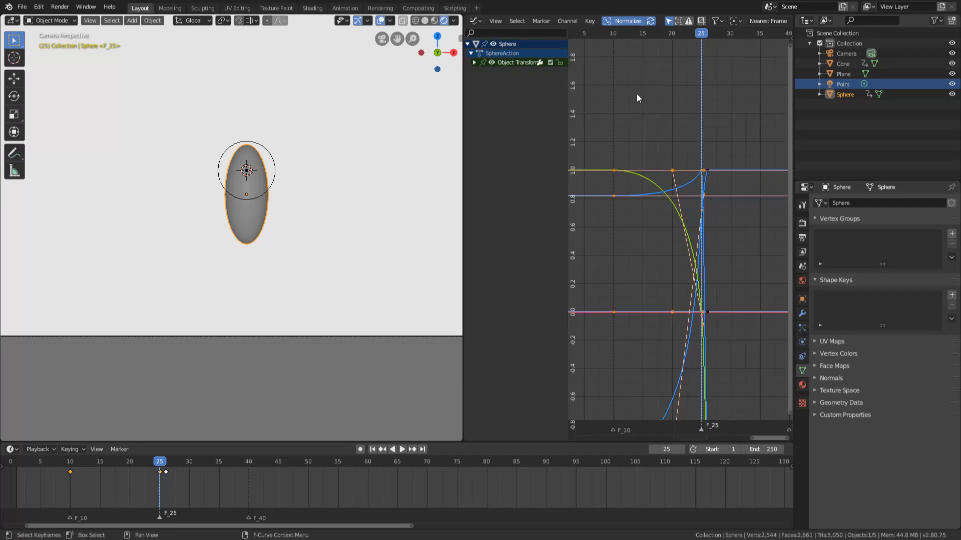
Play the animation repeatedly from before the sphere's rise, with overlays hidden and shown, to check its stretch into the rocket.
{"action": "key", "text": "space"}
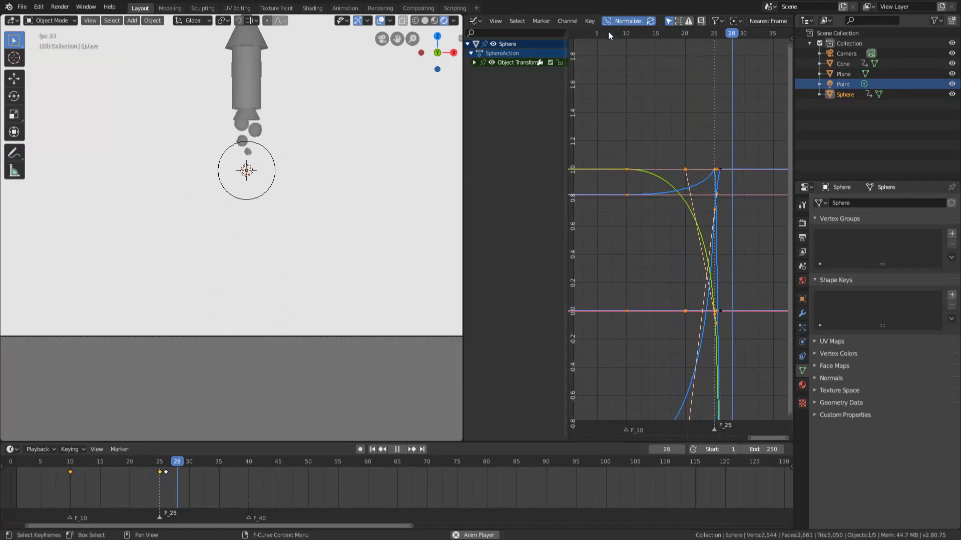
{"action": "scroll", "coordinate": [345, 153], "scroll_direction": "down", "scroll_amount": 2}
{"action": "left_click", "coordinate": [593, 37]}
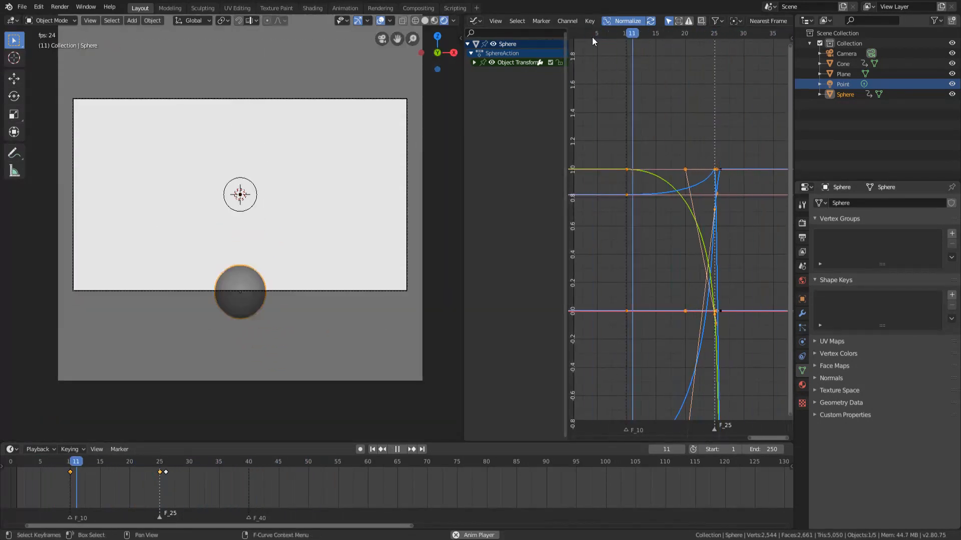
{"action": "double_click", "coordinate": [554, 51]}
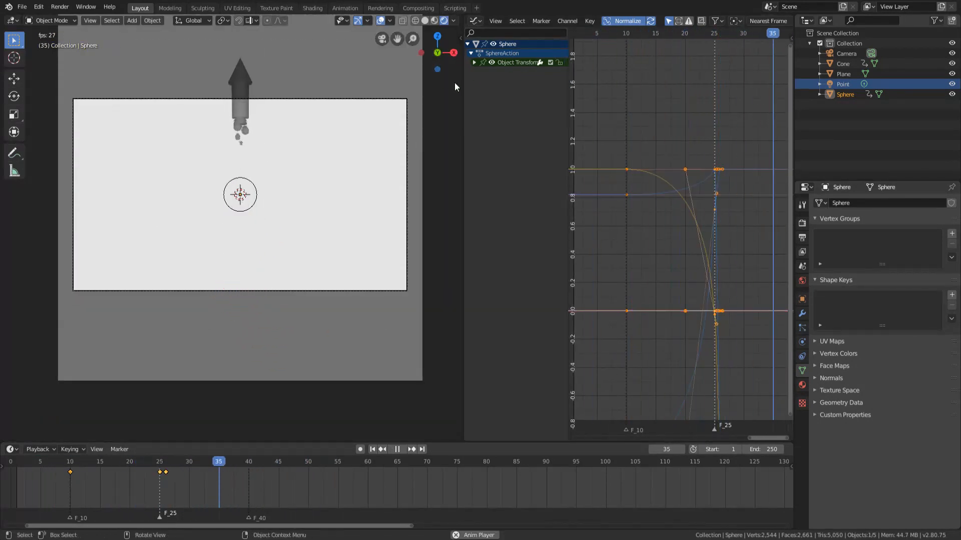
{"action": "left_click", "coordinate": [590, 35]}
{"action": "left_click", "coordinate": [590, 34]}
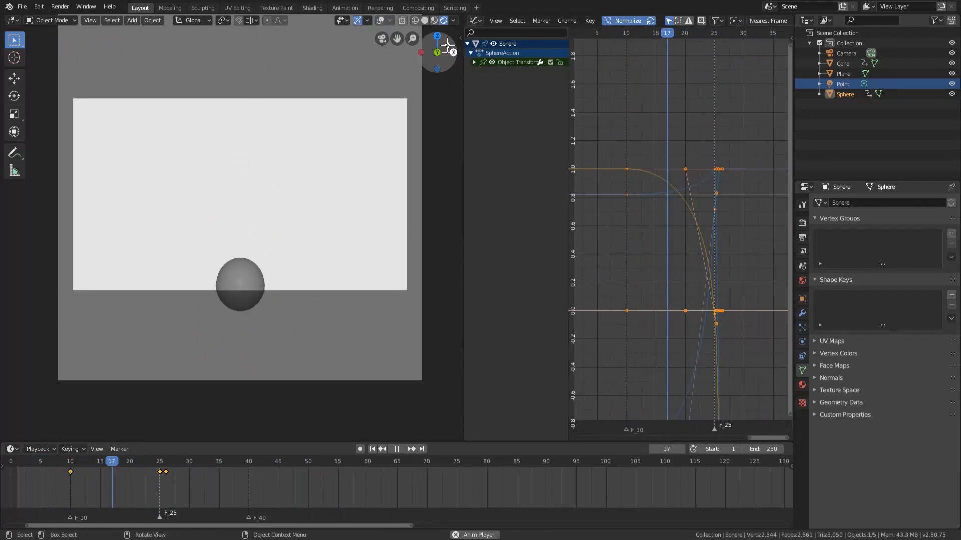
{"action": "key", "text": "space"}
{"action": "left_click", "coordinate": [376, 22]}
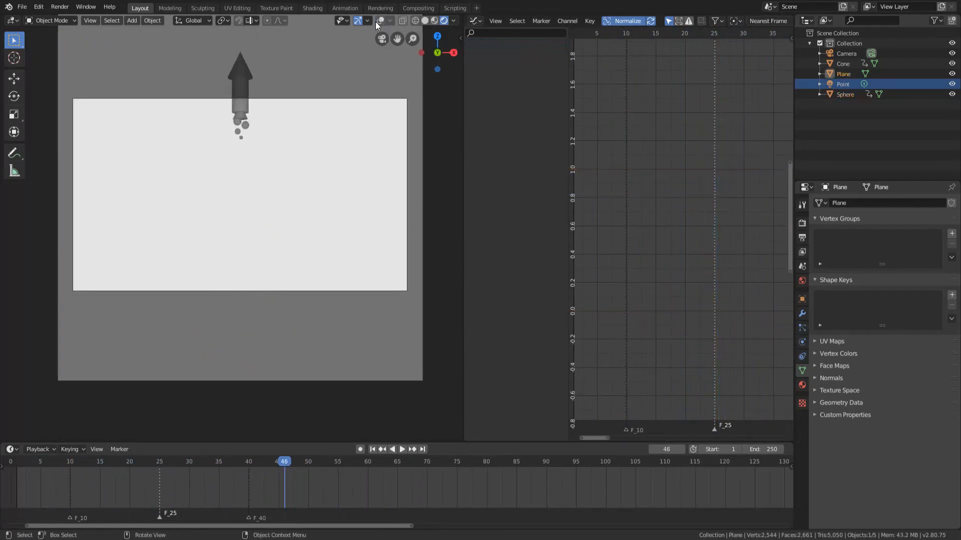
{"action": "left_click", "coordinate": [378, 21]}
{"action": "key", "text": "space"}
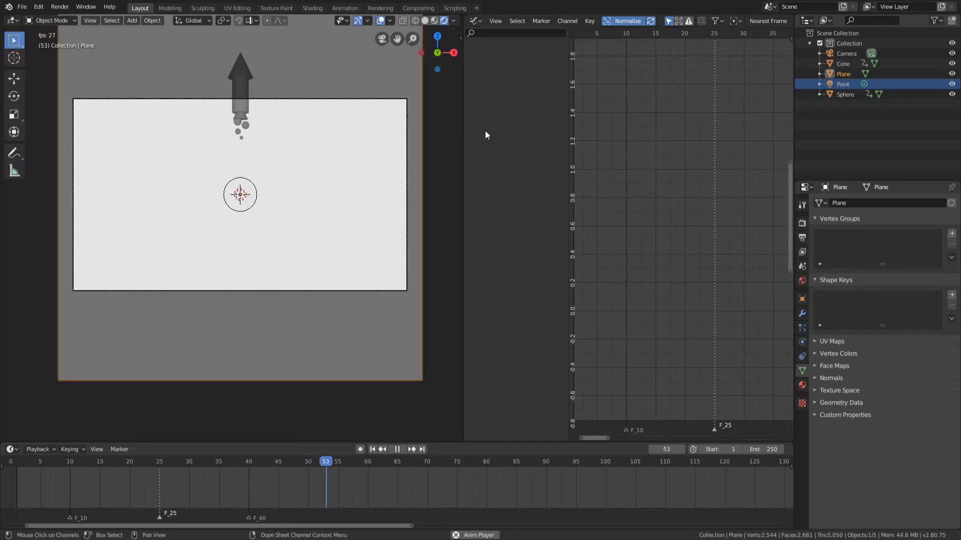
{"action": "left_click", "coordinate": [82, 461]}
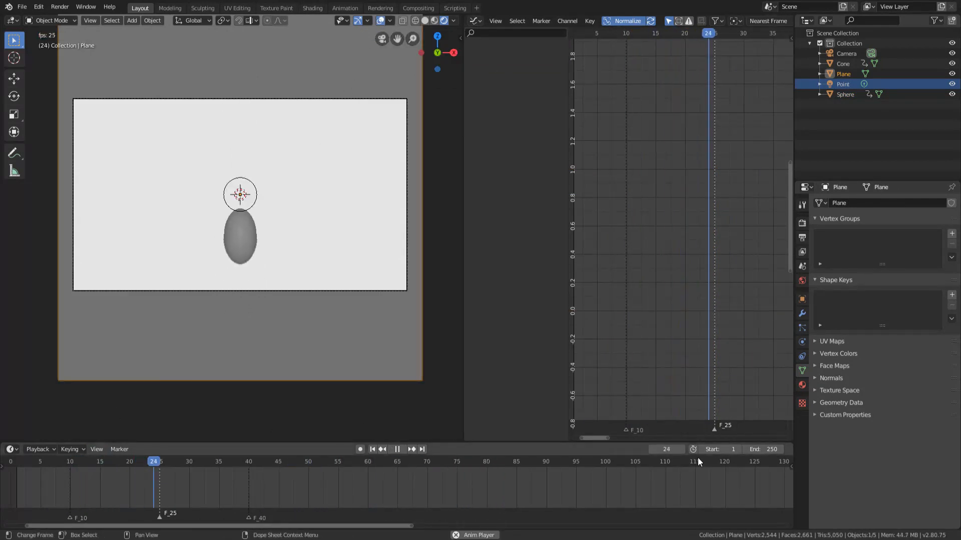
Set the scene's end frame to 40 and play the shortened loop.
{"action": "key", "text": "space"}
{"action": "left_click", "coordinate": [748, 449]}
{"action": "type", "text": "40"}
{"action": "key", "text": "Return"}
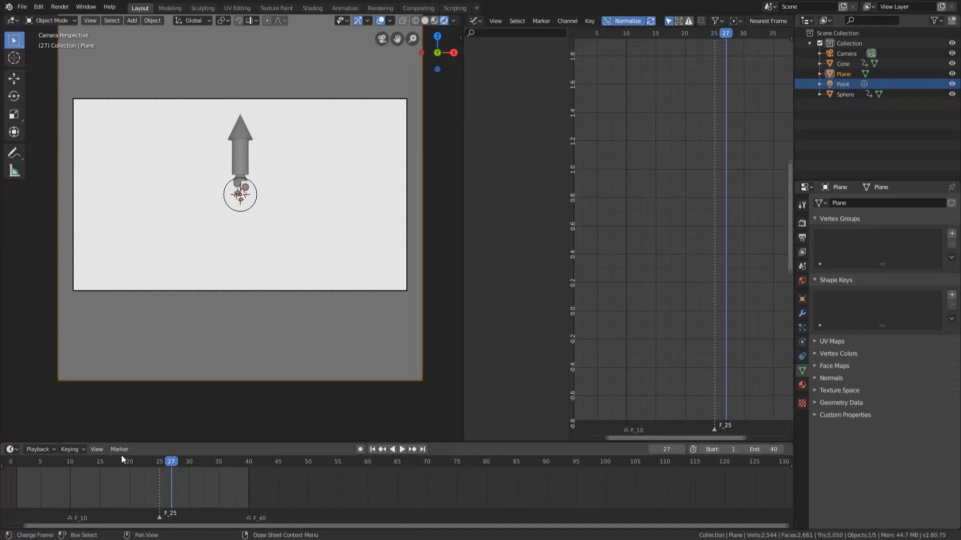
{"action": "key", "text": "space"}
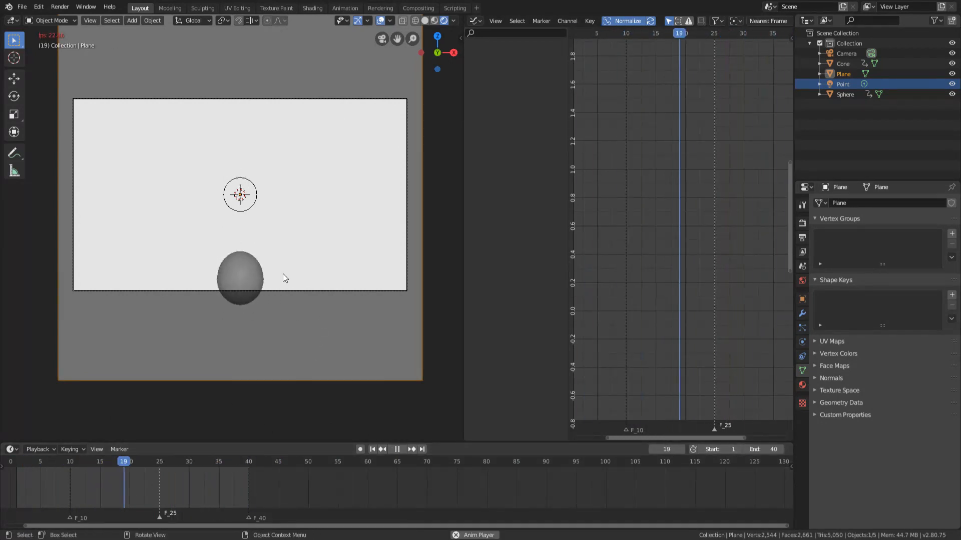
Select the rocket, compare frames 25 and 26, and squash the rocket along Z at frame 26.
{"action": "left_click", "coordinate": [235, 150]}
{"action": "key", "text": "Escape"}
{"action": "scroll", "coordinate": [336, 241], "scroll_direction": "up", "scroll_amount": 1}
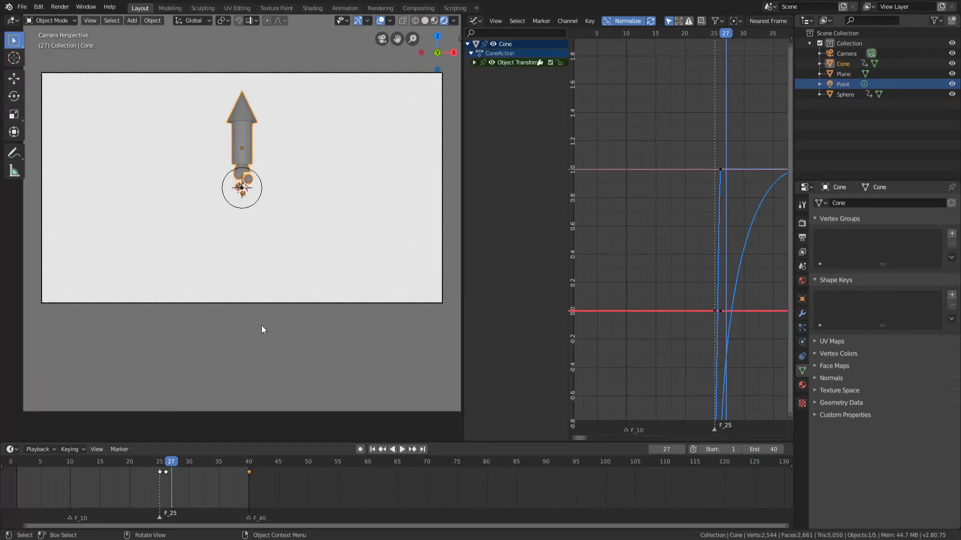
{"action": "left_click", "coordinate": [158, 462]}
{"action": "key", "text": "space"}
{"action": "left_click_drag", "start_coordinate": [166, 467], "coordinate": [163, 480]}
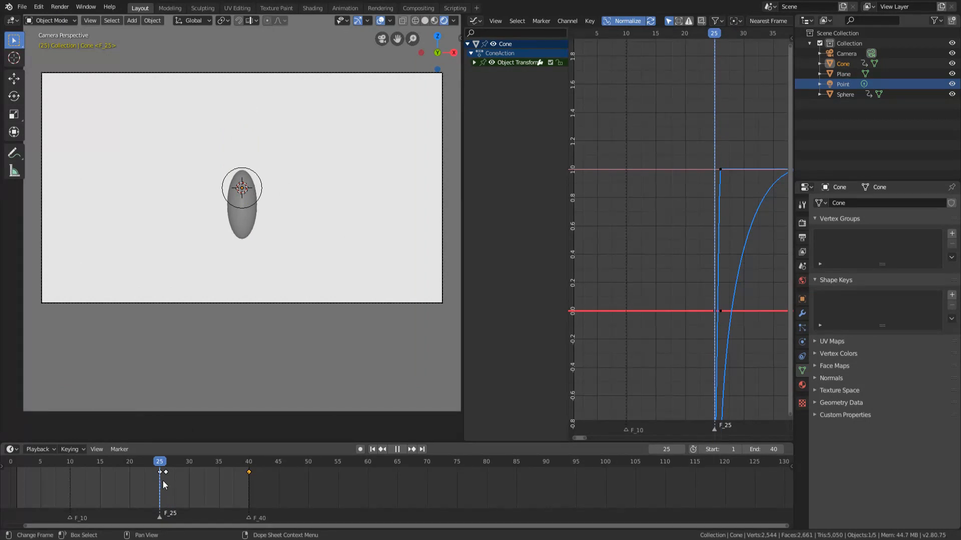
{"action": "key", "text": "space"}
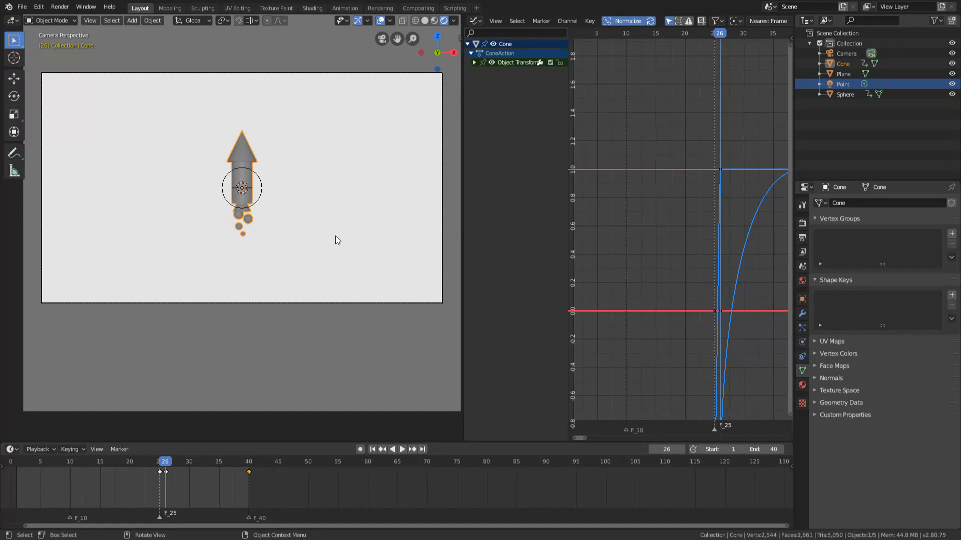
{"action": "key", "text": "s"}
{"action": "key", "text": "z"}
{"action": "left_click", "coordinate": [316, 232]}
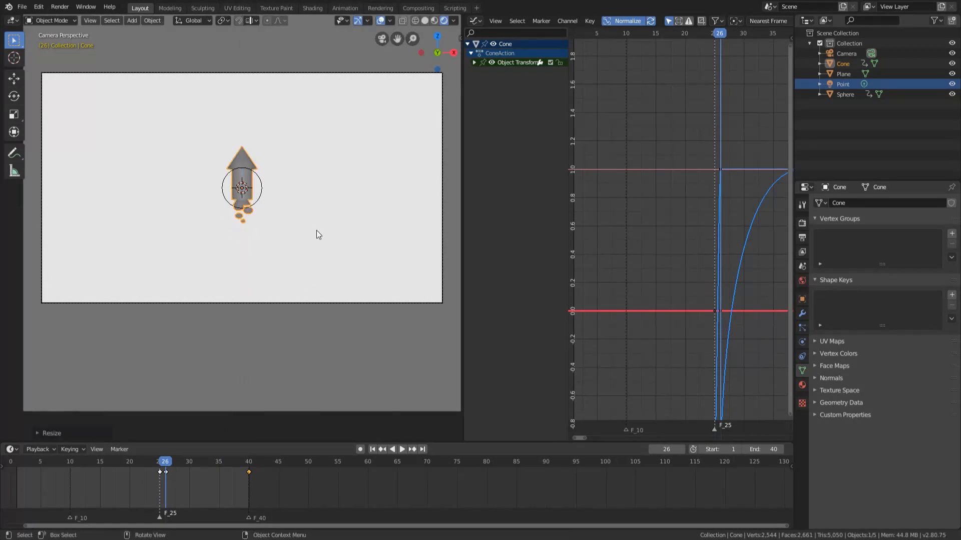
Insert a LocRotScale keyframe for the squashed rocket at frame 26 and play back the match cut.
{"action": "key", "text": "i"}
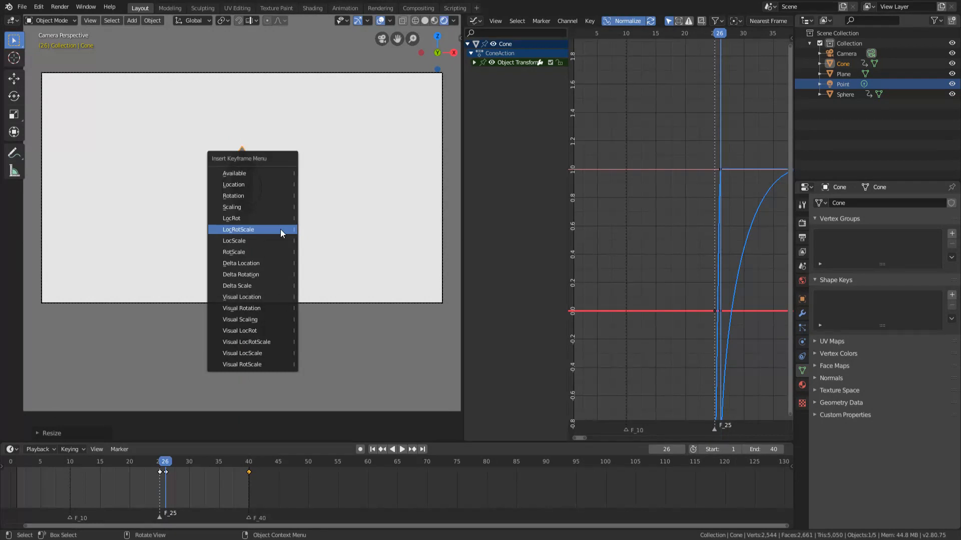
{"action": "left_click", "coordinate": [280, 229]}
{"action": "key", "text": "space"}
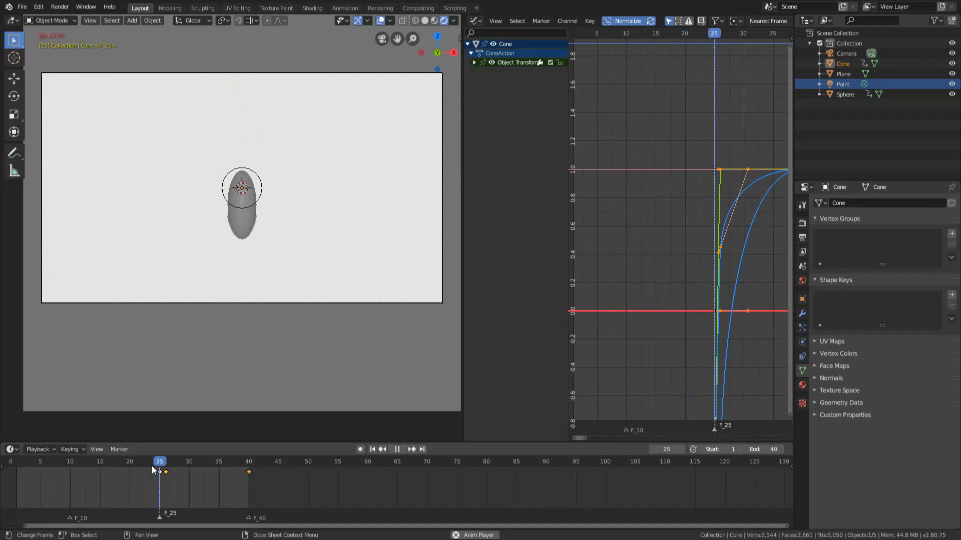
{"action": "key", "text": "space"}
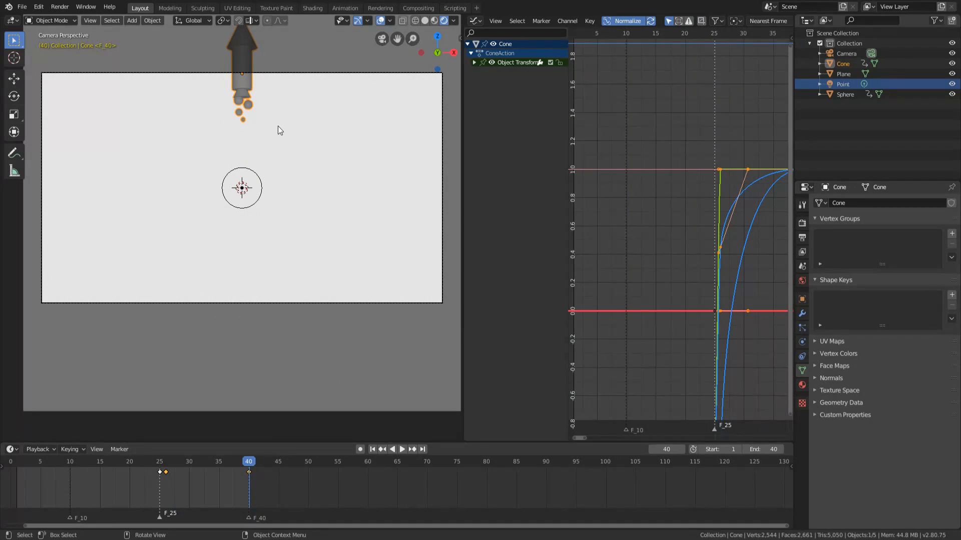
Scale the rocket up slightly at frame 40, insert a LocRotScale keyframe there, and save the file.
{"action": "key", "text": "s"}
{"action": "left_click", "coordinate": [293, 142]}
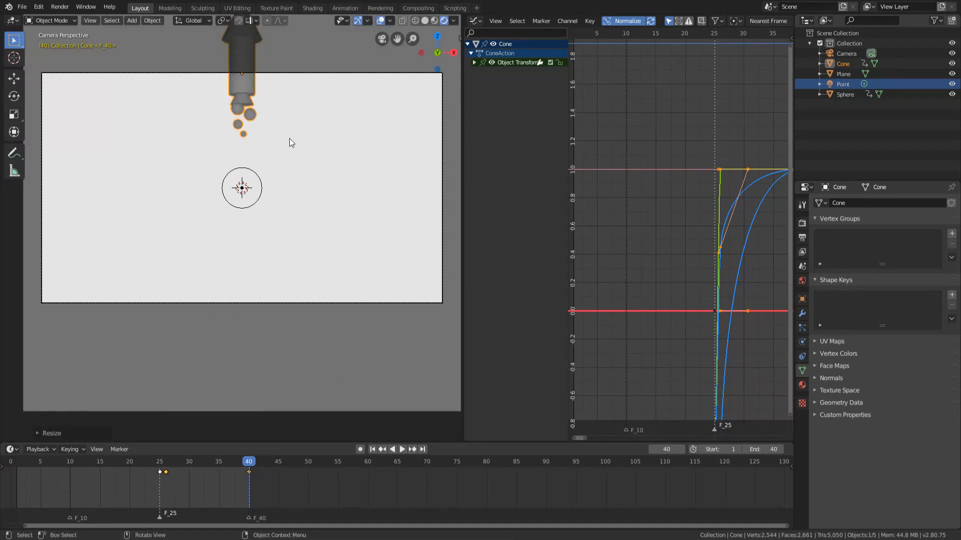
{"action": "key", "text": "i"}
{"action": "left_click", "coordinate": [275, 122]}
{"action": "key", "text": "ctrl+s"}
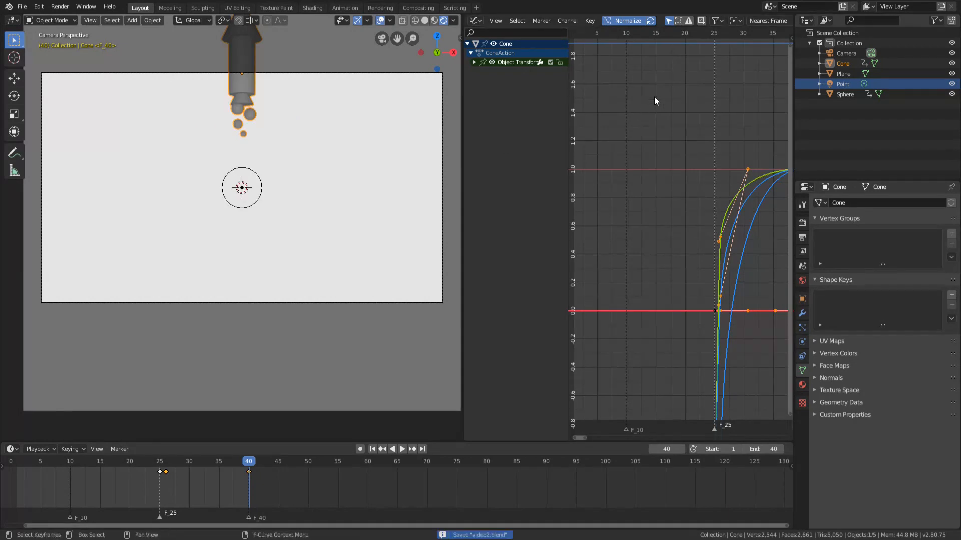
Hide the viewport overlays and play the animation to check the rocket's growth.
{"action": "key", "text": "space"}
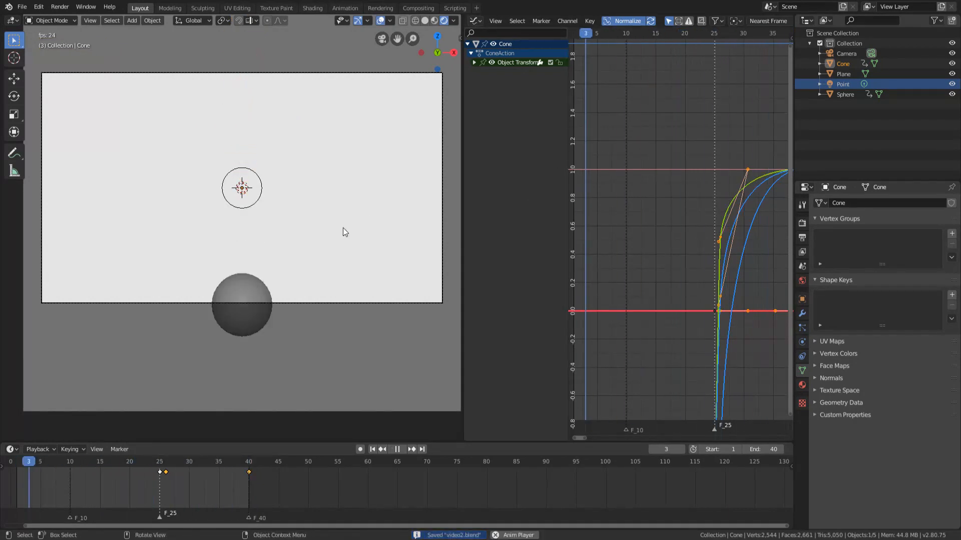
{"action": "key", "text": "space"}
{"action": "left_click", "coordinate": [380, 20]}
{"action": "key", "text": "space"}
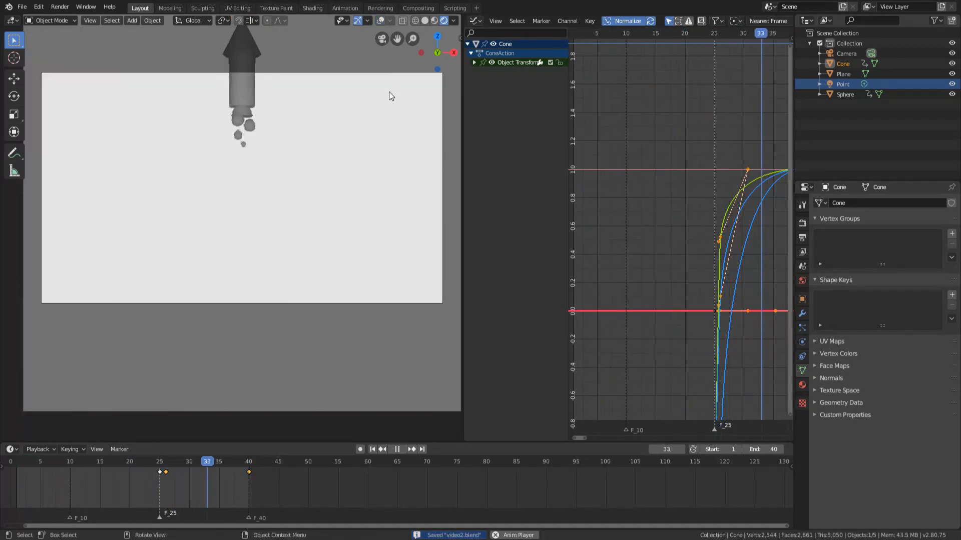
{"action": "key", "text": "space"}
Set the camera's passepartout opacity to 1.000 to black out everything outside the frame, and deselect the camera.
{"action": "left_click", "coordinate": [301, 303]}
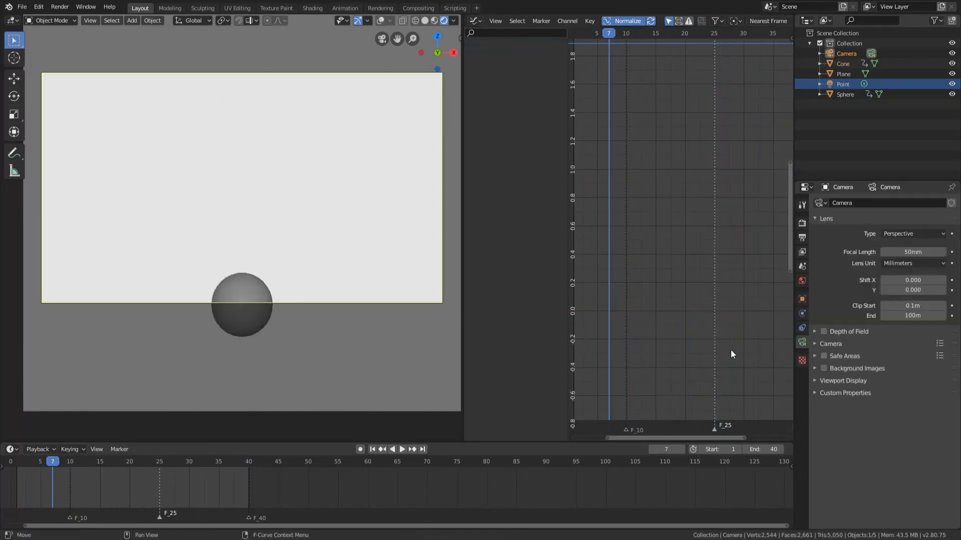
{"action": "left_click", "coordinate": [844, 381]}
{"action": "left_click", "coordinate": [864, 453]}
{"action": "left_click_drag", "start_coordinate": [898, 468], "coordinate": [944, 467]}
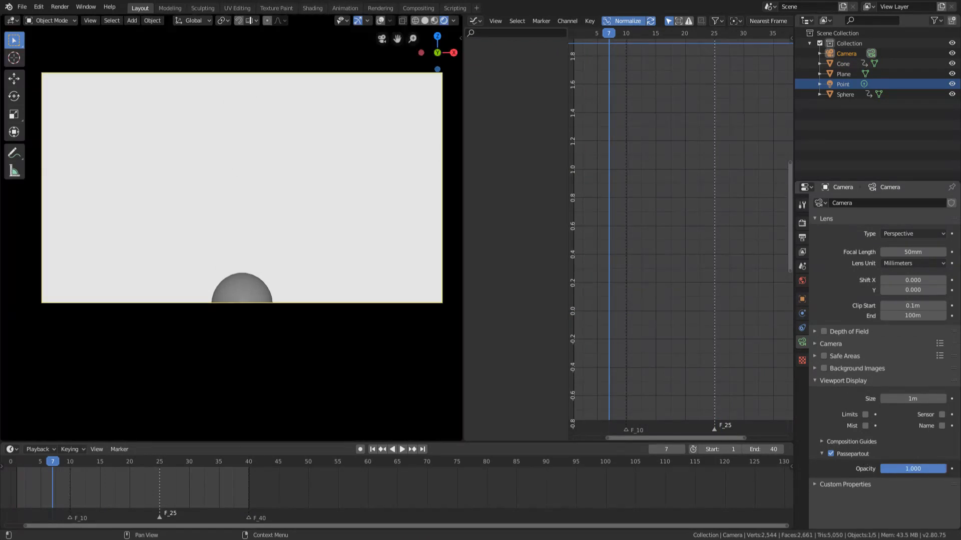
{"action": "left_click", "coordinate": [212, 223]}
Play the animation in a widened 3D viewport with the whole camera frame fitted in view.
{"action": "key", "text": "space"}
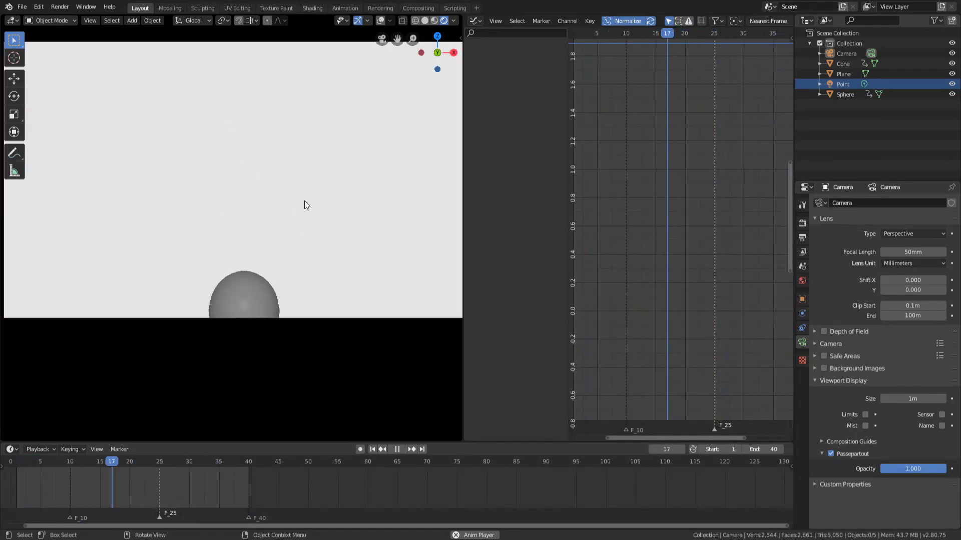
{"action": "left_click_drag", "start_coordinate": [464, 241], "coordinate": [759, 240]}
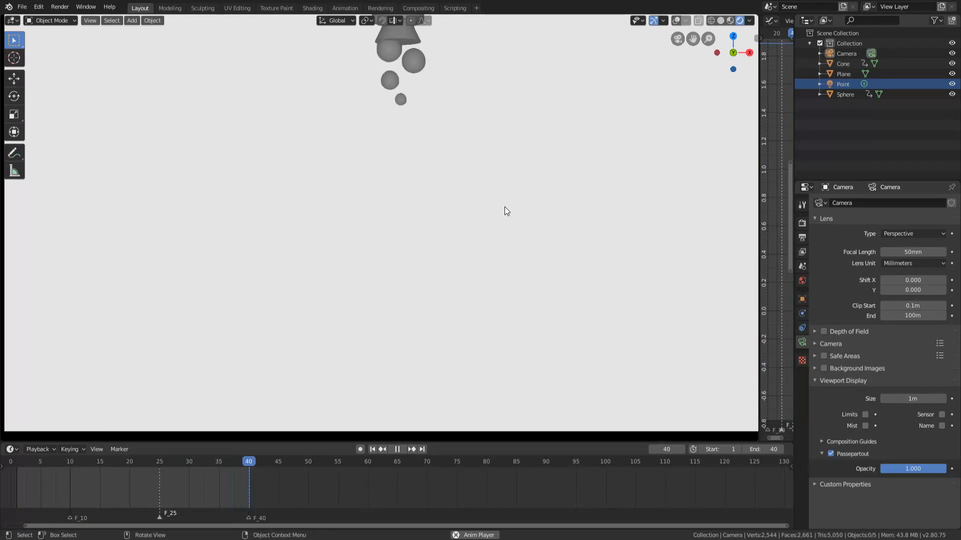
{"action": "key", "text": "Home"}
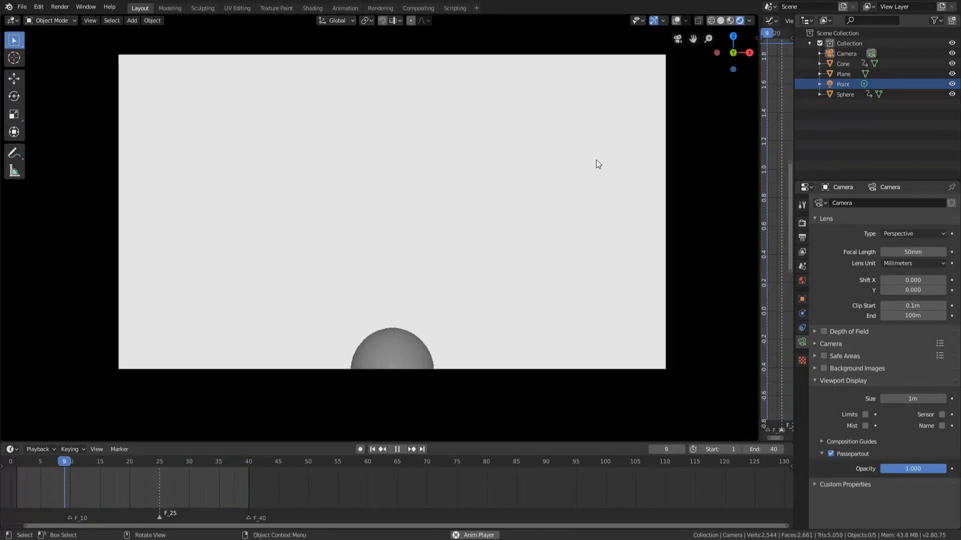